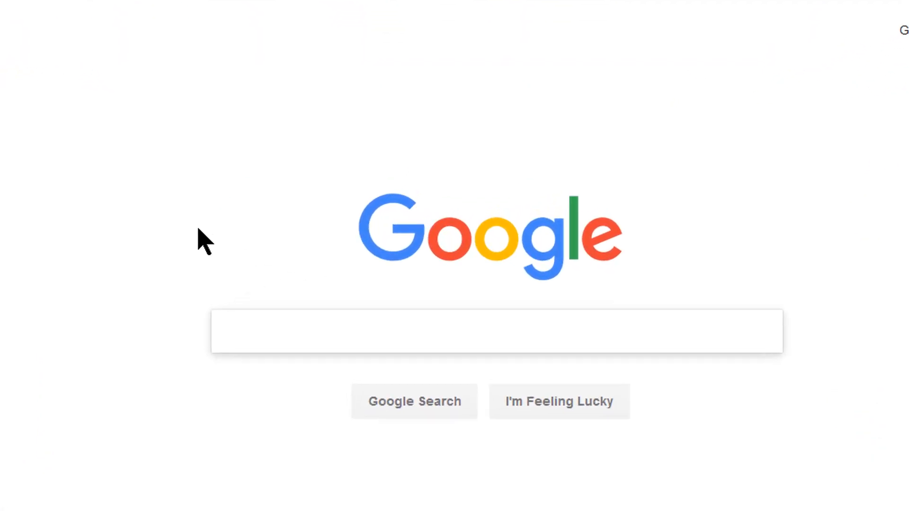
Step: Search Google for 'filezilla download' and open the official FileZilla homepage
text(fi)
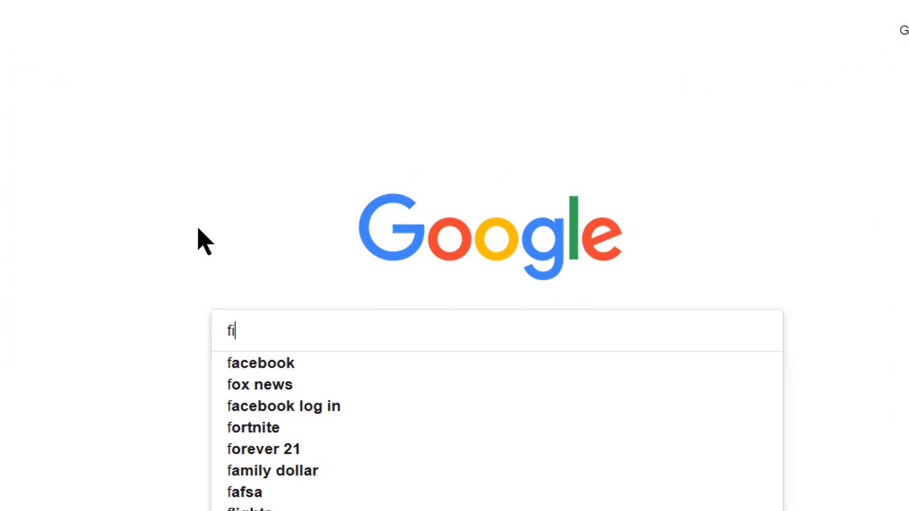
text(lezilla)
key(Down)
key(Down)
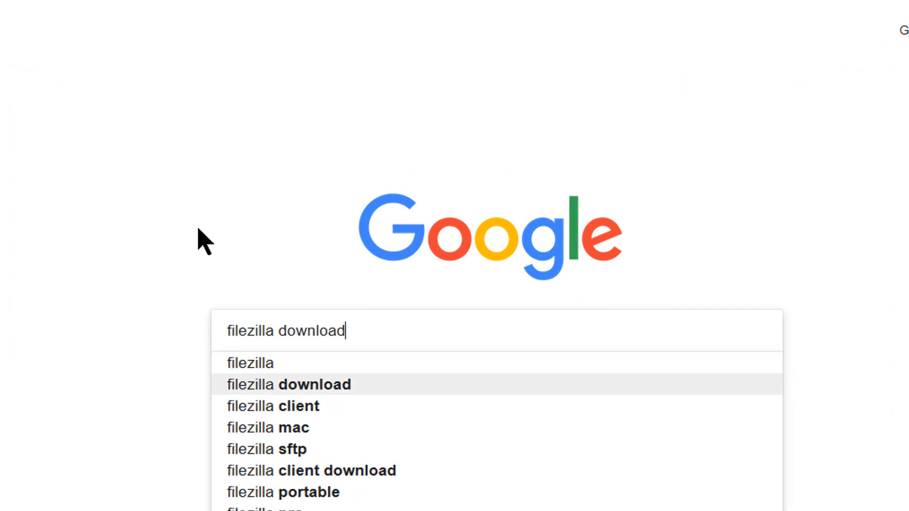
key(Return)
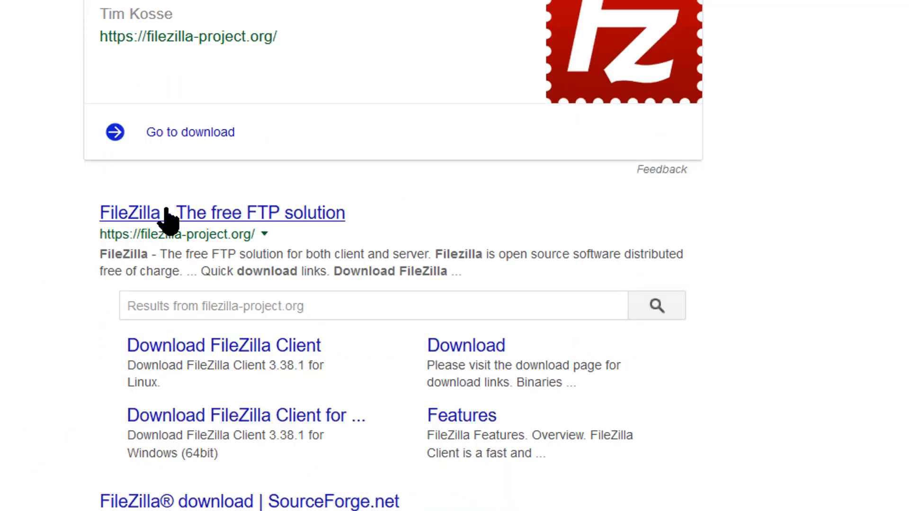
click(106, 216)
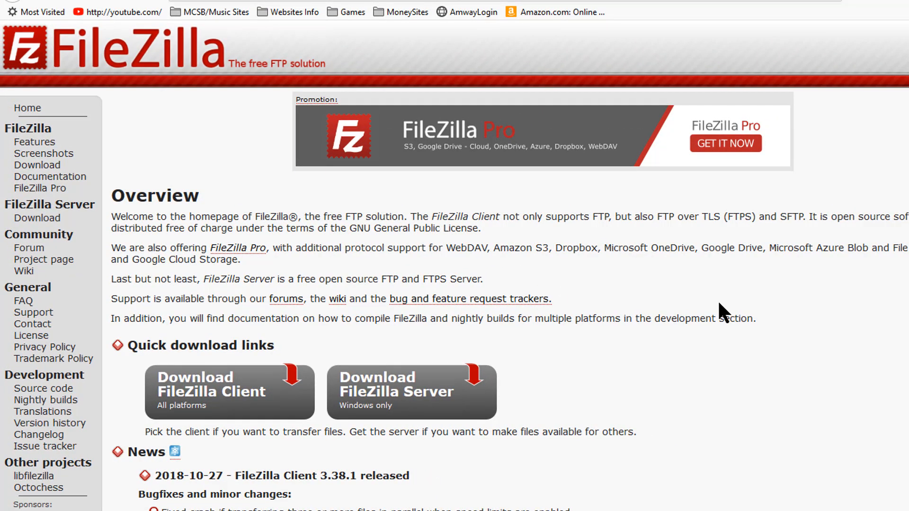
Step: Go to the Download FileZilla Client for Windows (64bit) page
scroll(718, 300, down, 2)
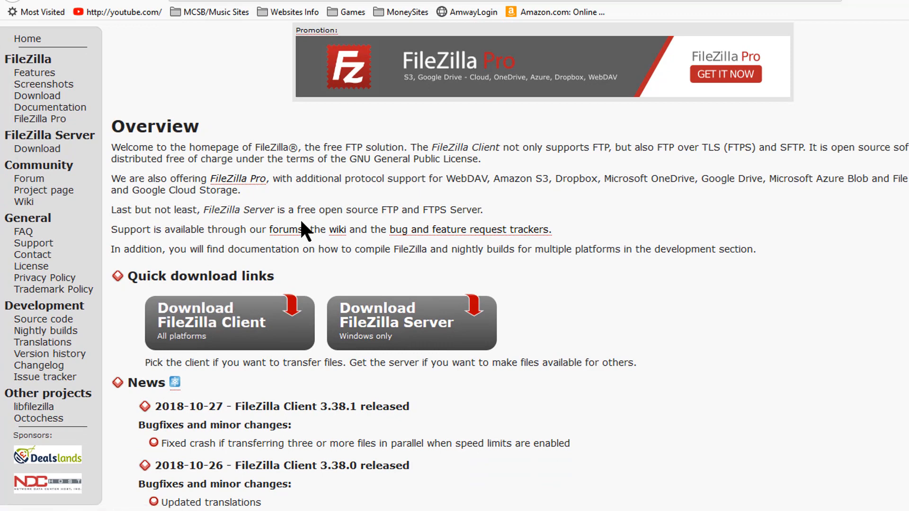
scroll(603, 209, down, 2)
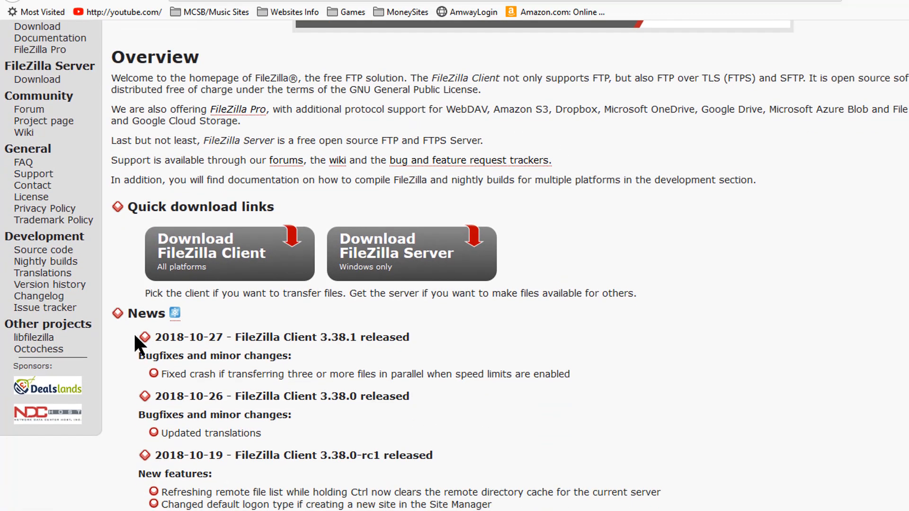
click(199, 255)
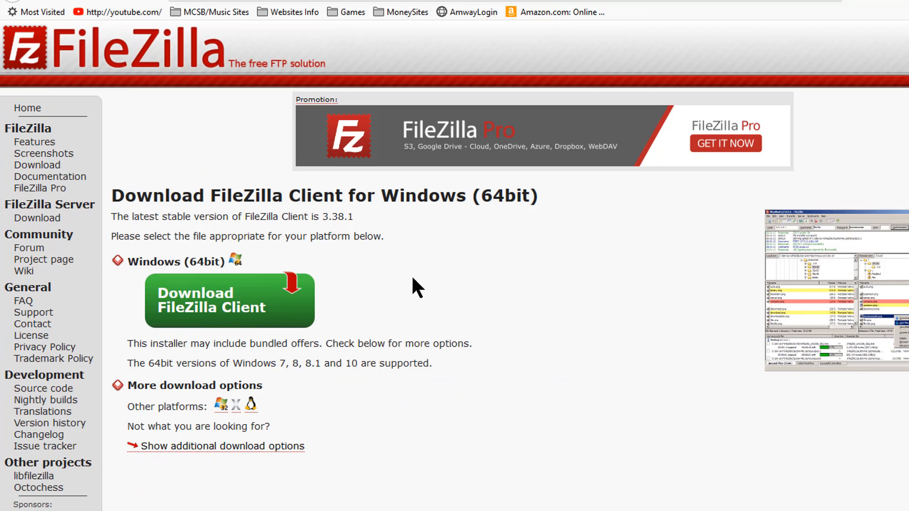
Step: Show all platform downloads and download FileZilla_3.38.1_win64-setup.exe
scroll(412, 278, down, 3)
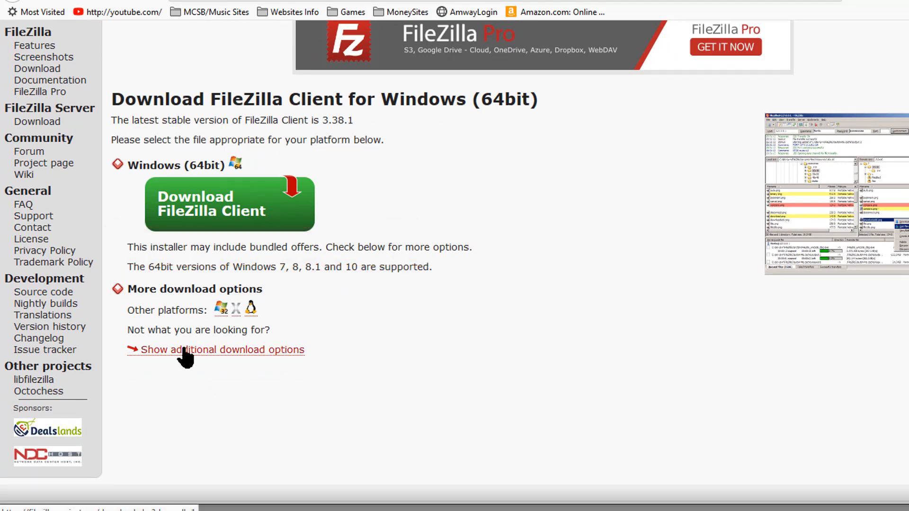
click(303, 351)
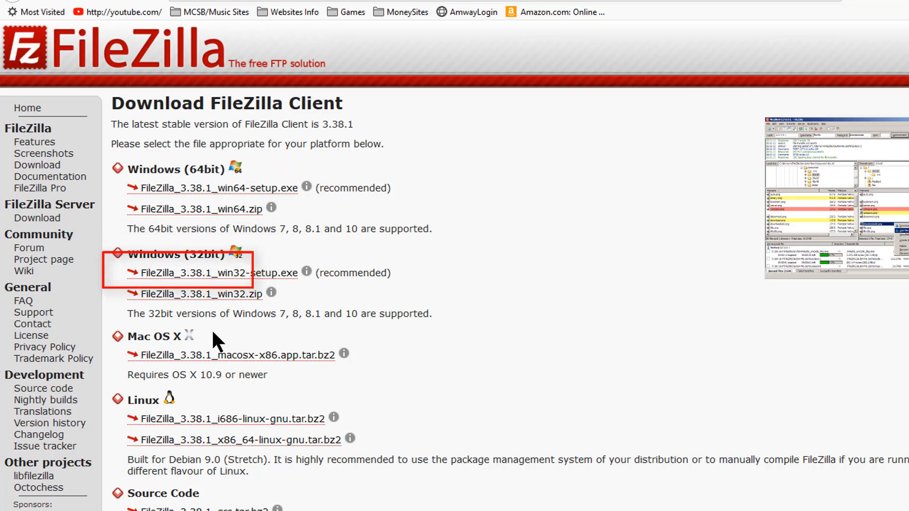
scroll(212, 331, down, 3)
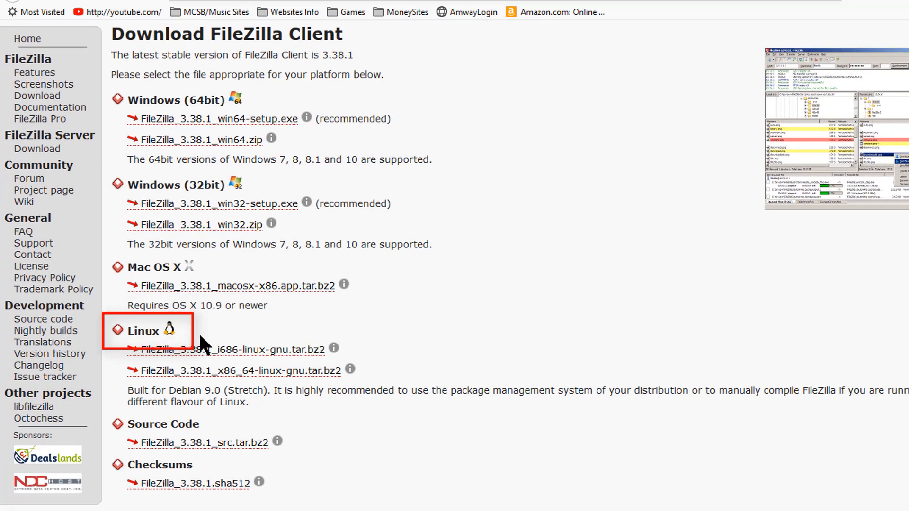
scroll(425, 325, up, 3)
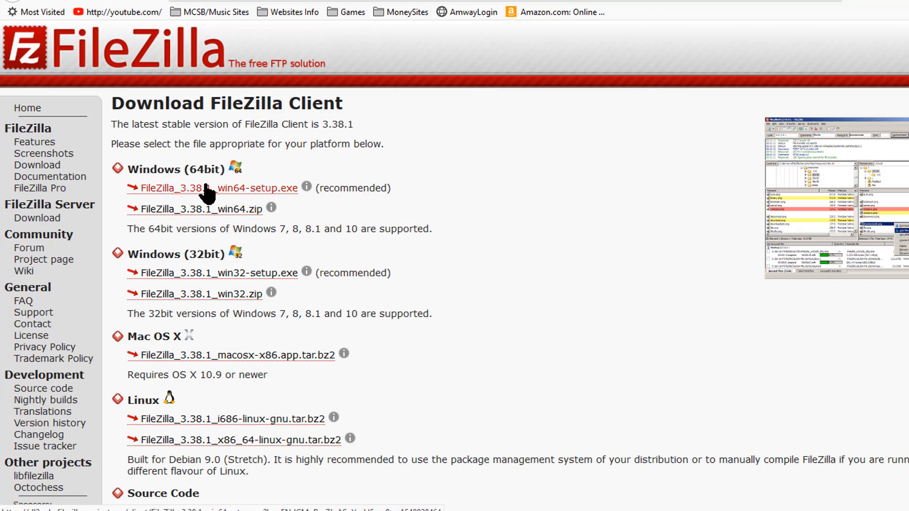
click(253, 188)
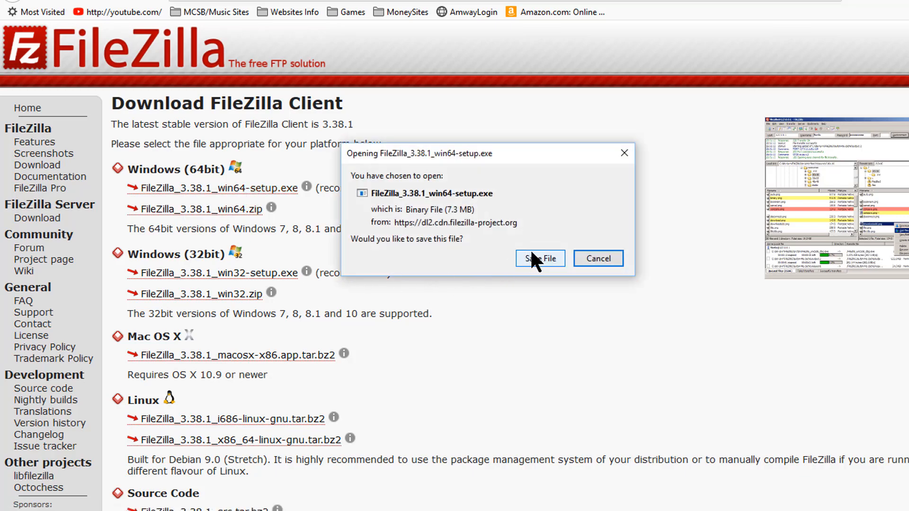
Step: Save the installer into a new 'Filezilla' folder under OneDrive\Utils
click(532, 256)
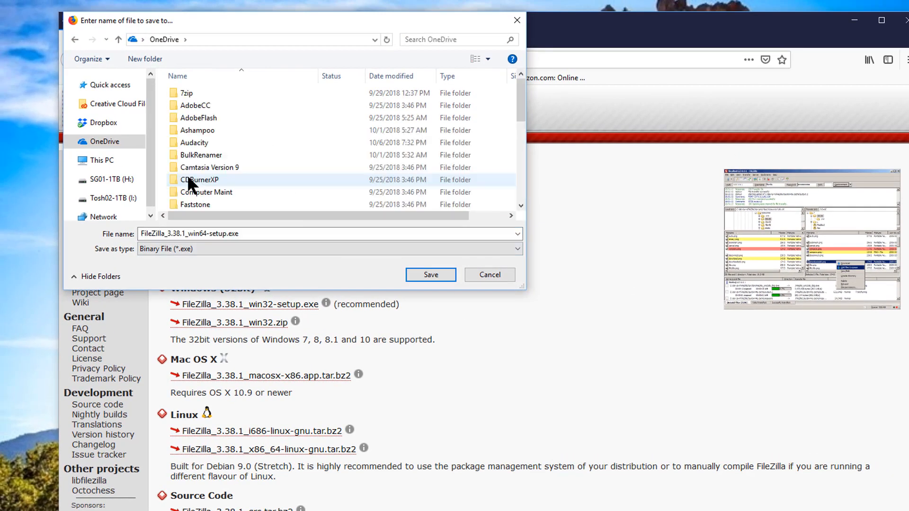
scroll(259, 137, down, 2)
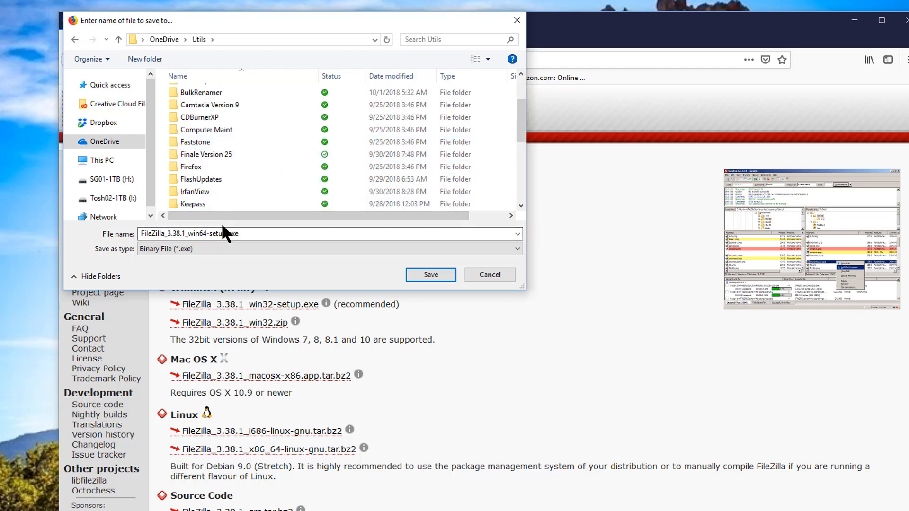
click(147, 60)
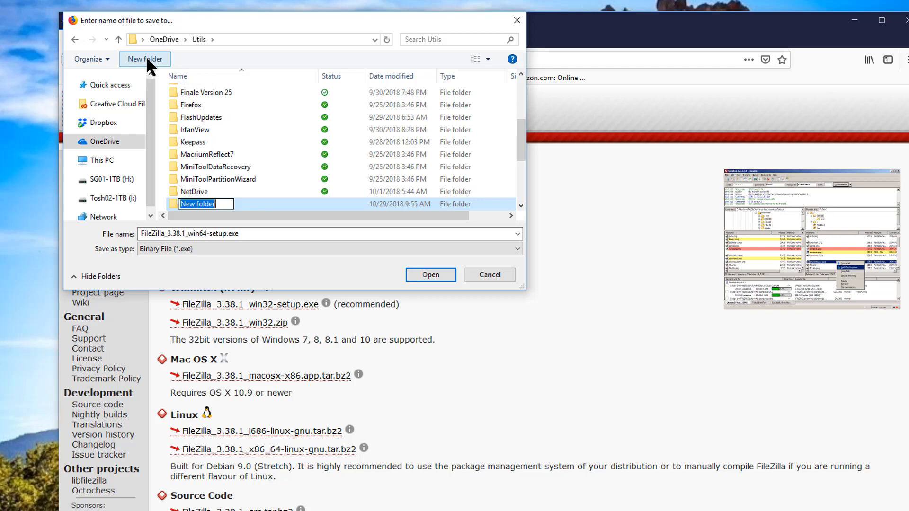
text(File)
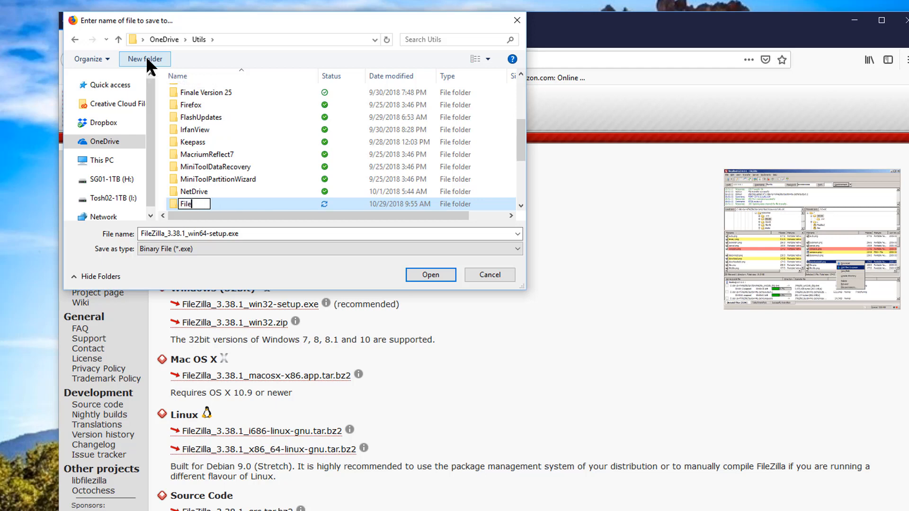
text(zilla)
key(Return)
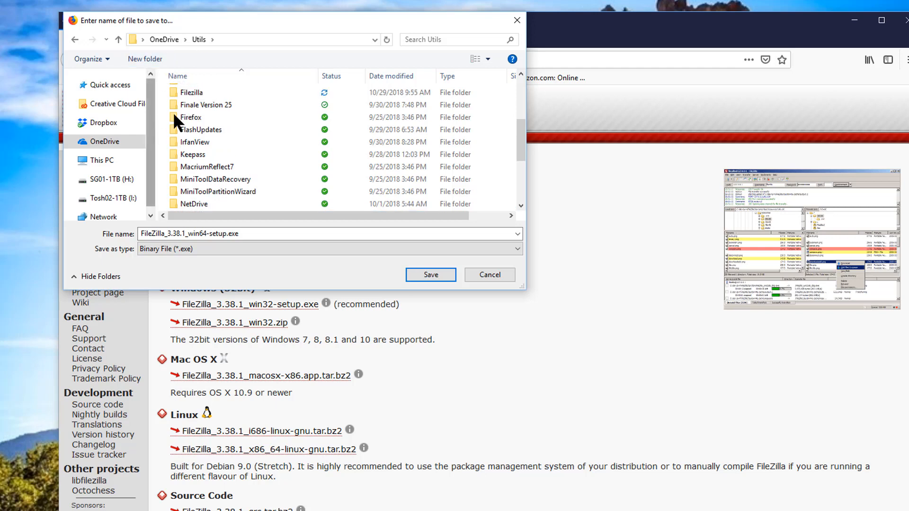
double_click(200, 93)
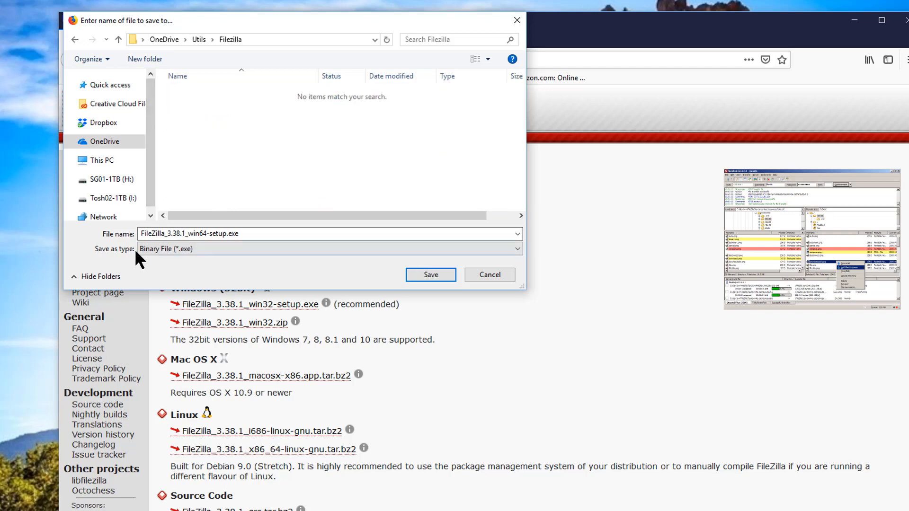
click(431, 275)
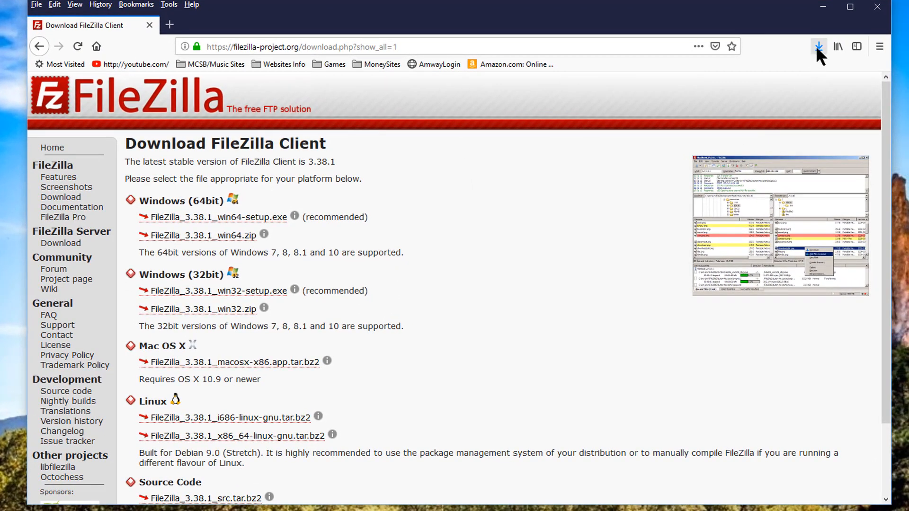
Step: Run FileZilla_3.38.1_win64-setup.exe from Firefox's downloads list
click(818, 48)
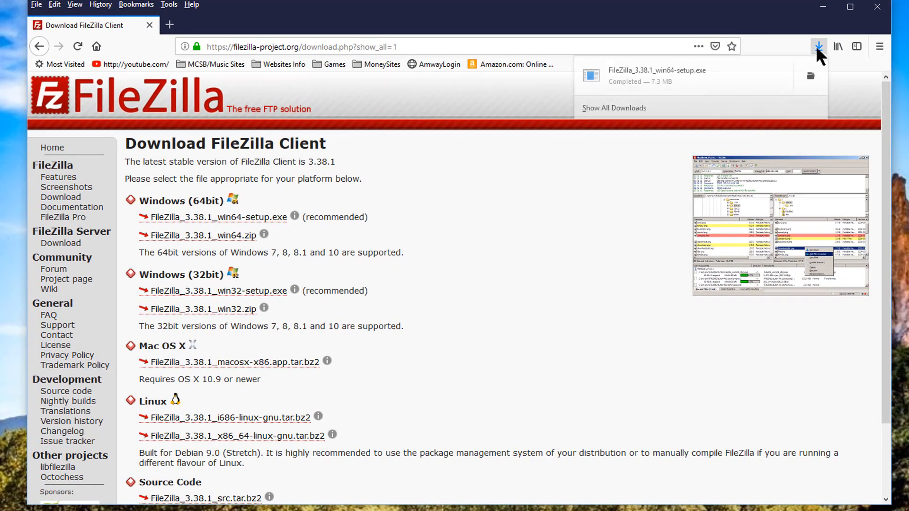
click(643, 71)
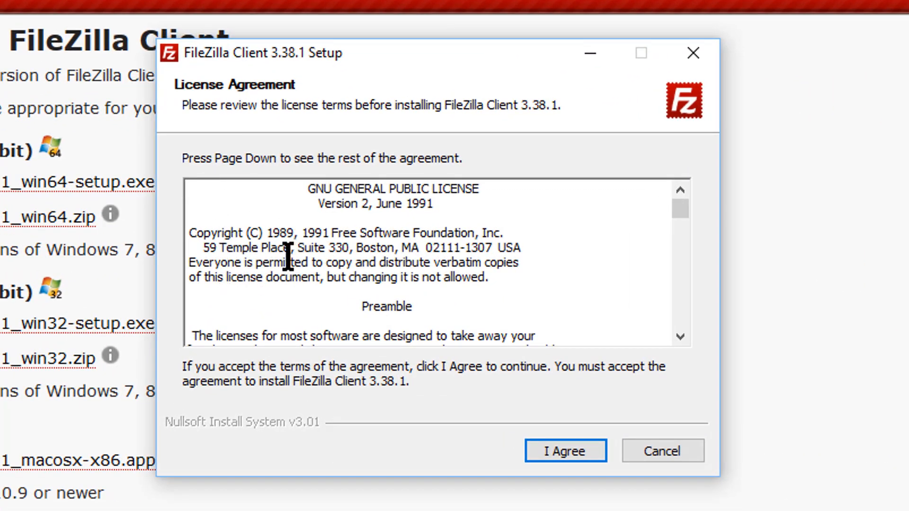
Step: Install FileZilla 3.38.1 with default options, no Start Menu shortcuts, launching it at the end
click(566, 452)
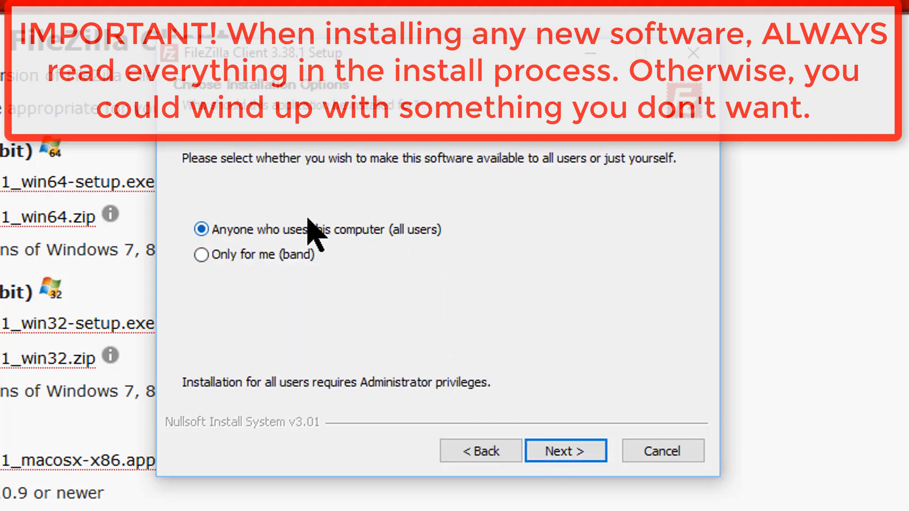
click(581, 450)
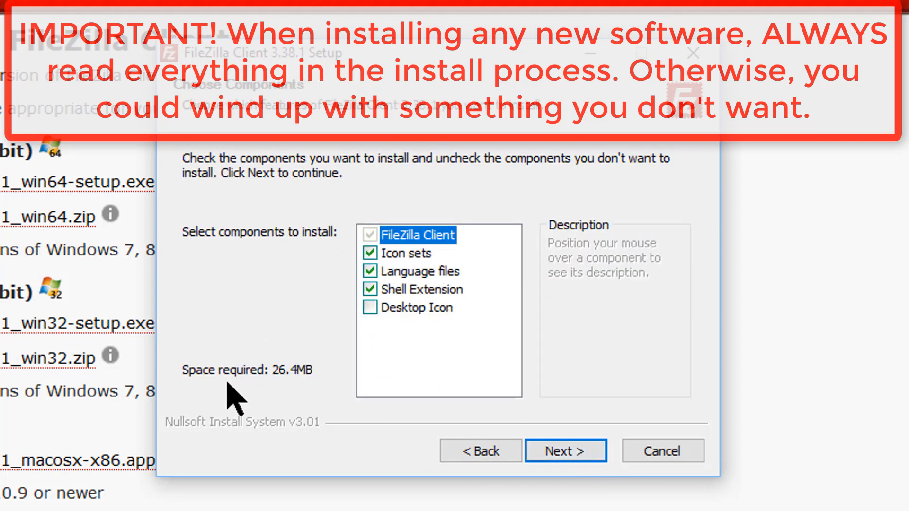
click(574, 451)
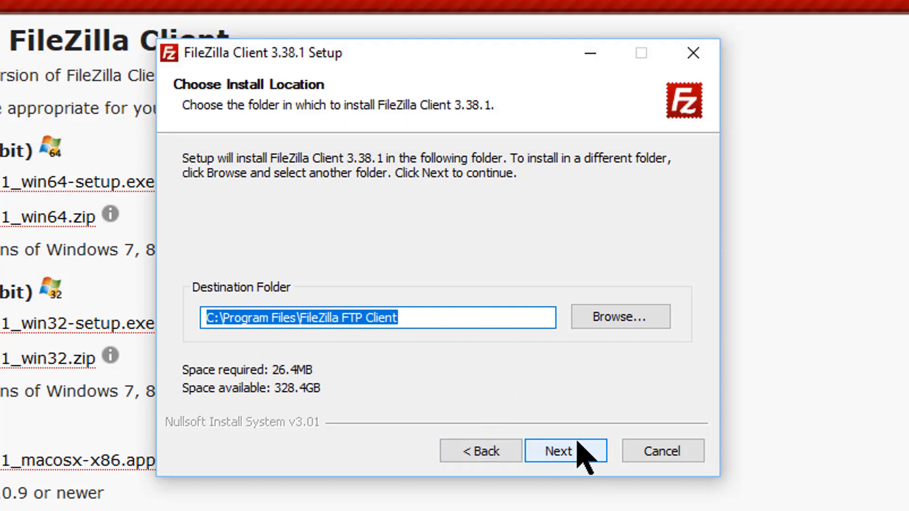
click(579, 447)
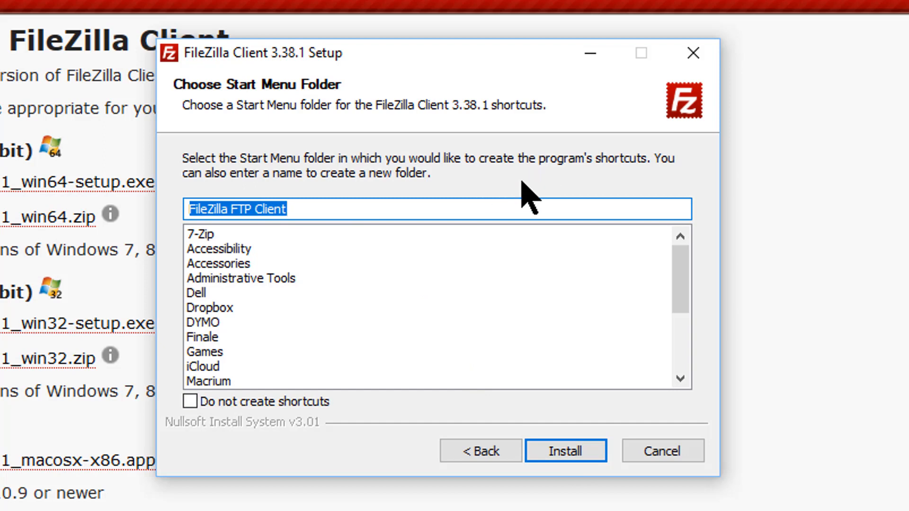
click(189, 404)
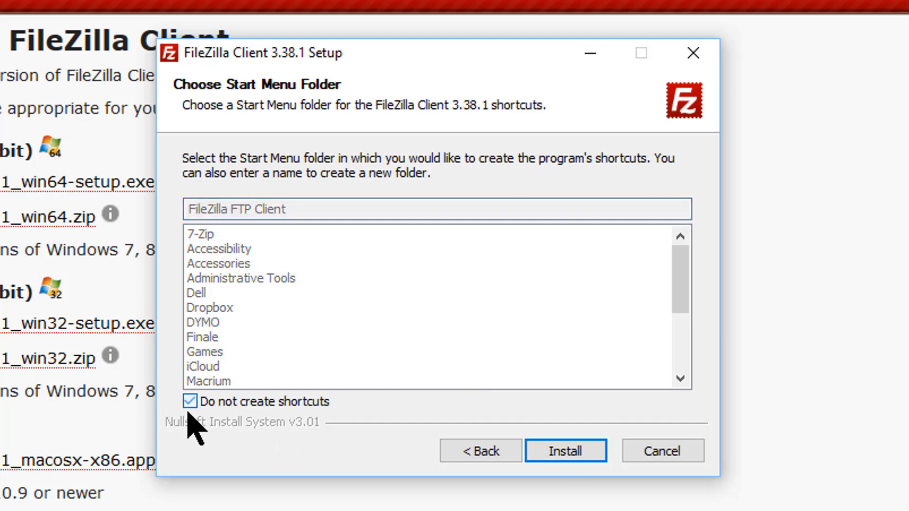
click(557, 451)
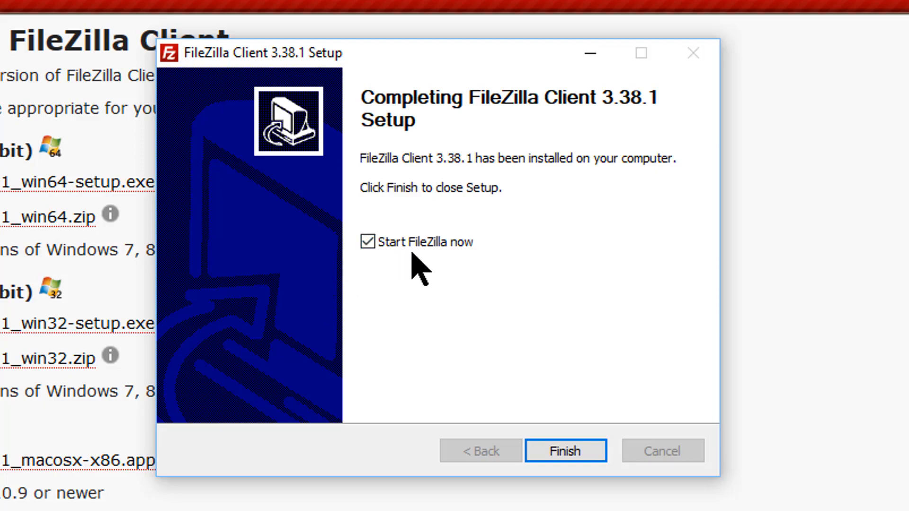
click(578, 454)
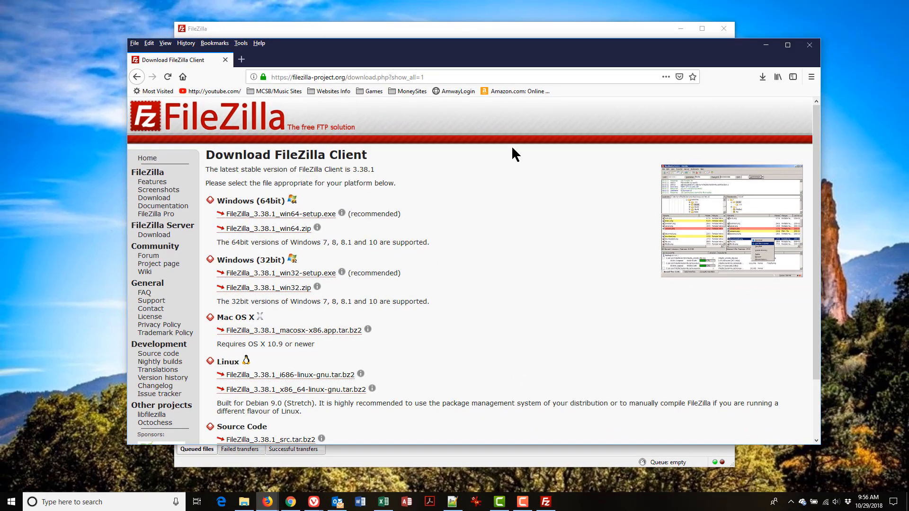
Step: Close Firefox, dismiss FileZilla's Welcome dialog, and reopen it via Help > Show welcome dialog
click(805, 45)
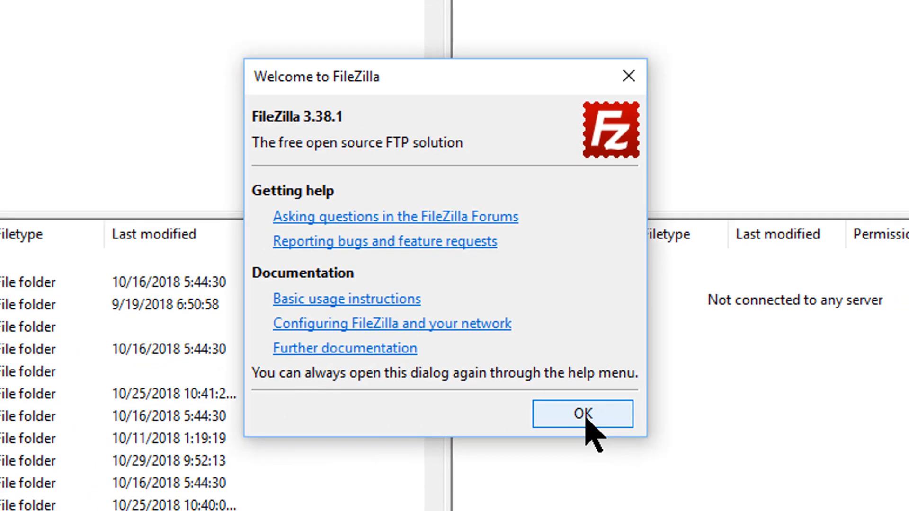
click(602, 436)
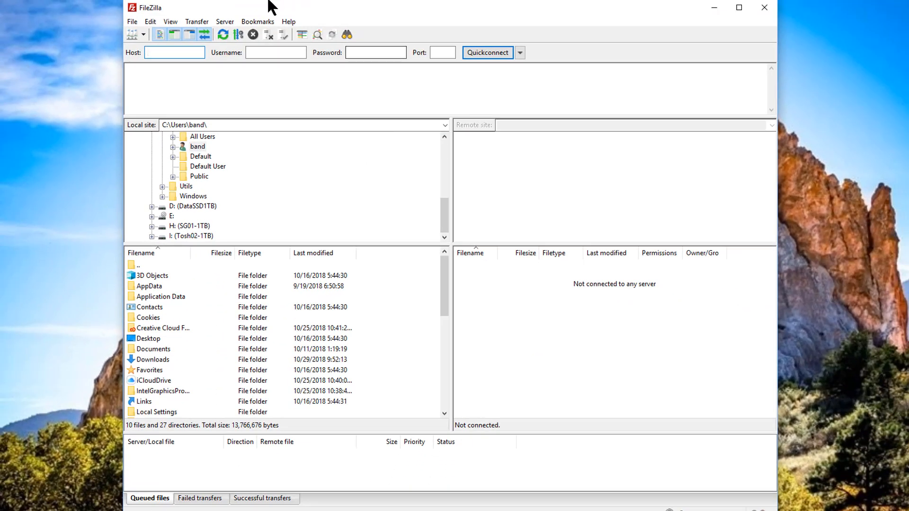
click(289, 22)
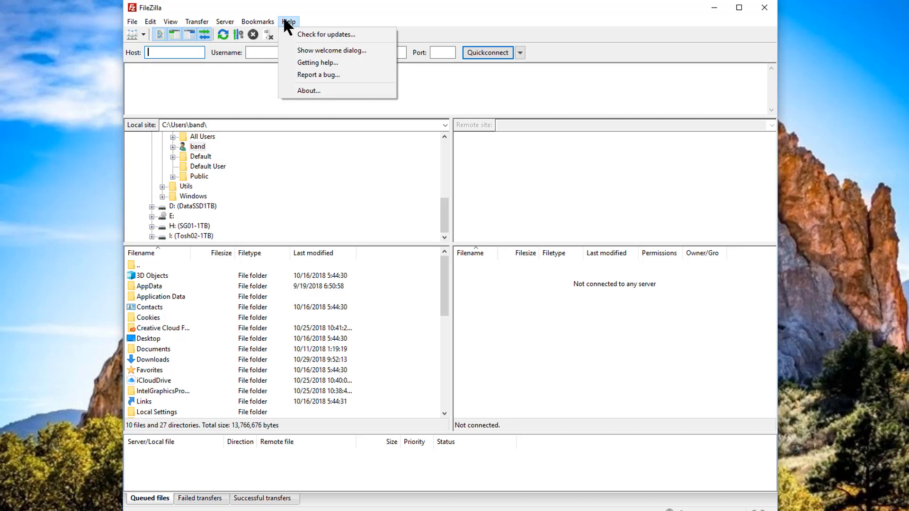
click(326, 50)
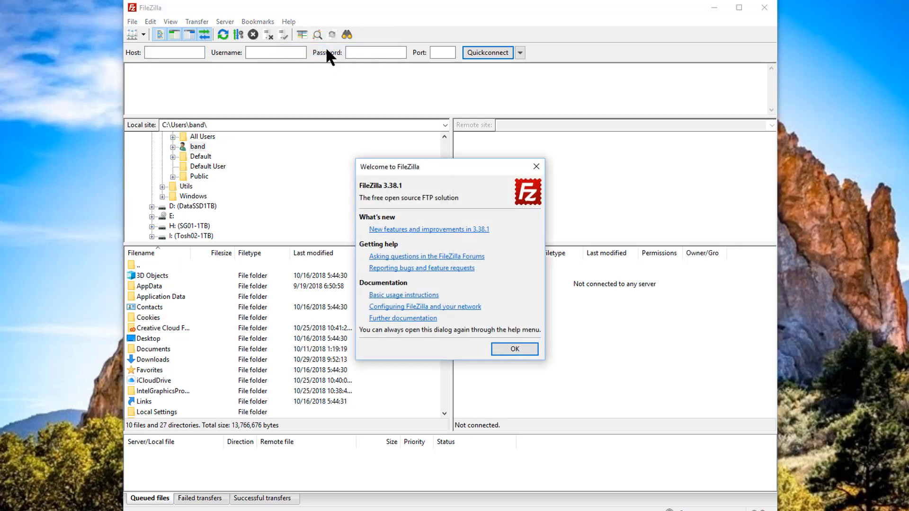
Step: Close the Welcome dialog and toggle the message log pane off and on, leaving it shown
click(532, 349)
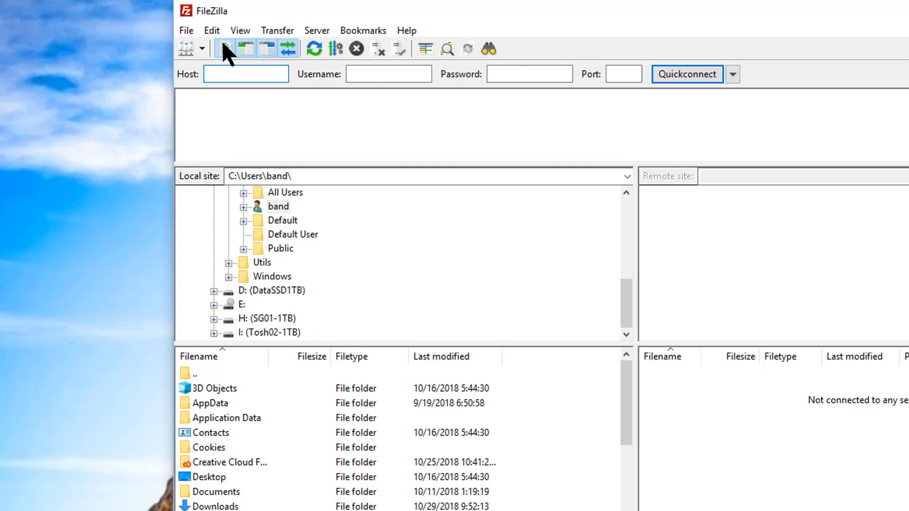
click(226, 49)
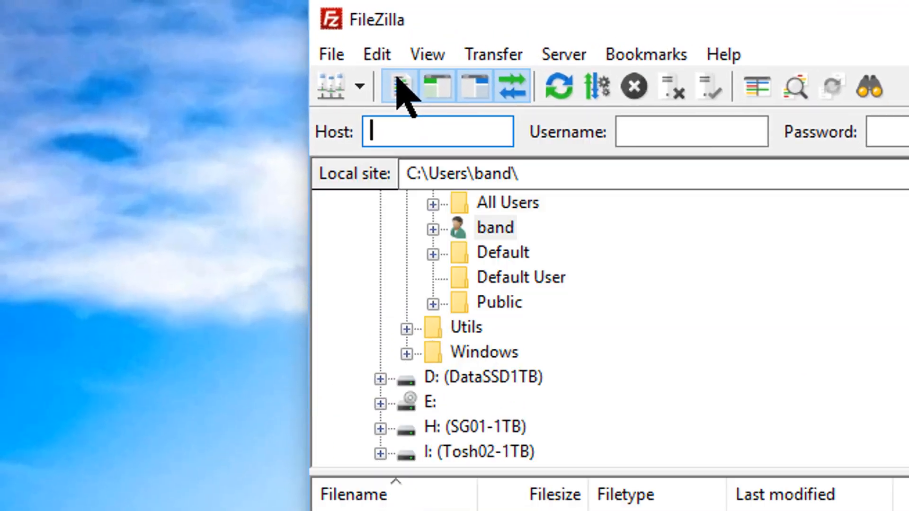
click(225, 49)
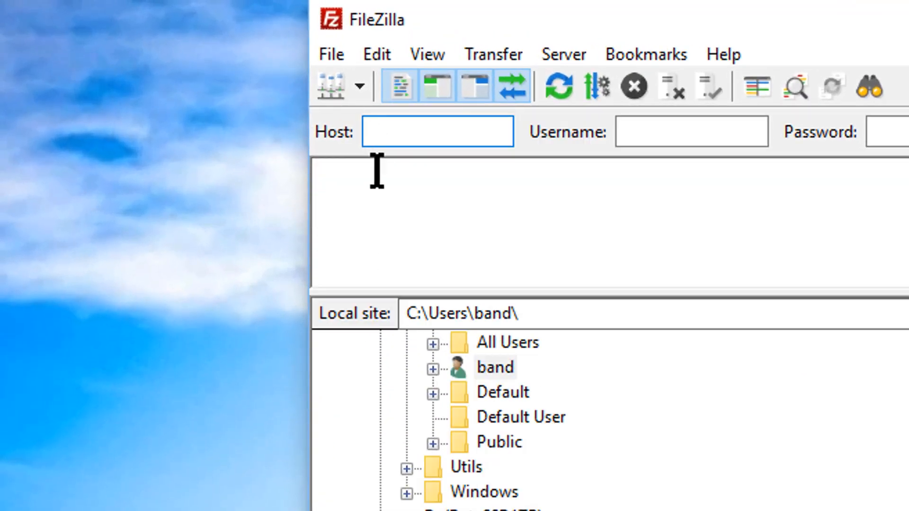
click(398, 79)
click(397, 79)
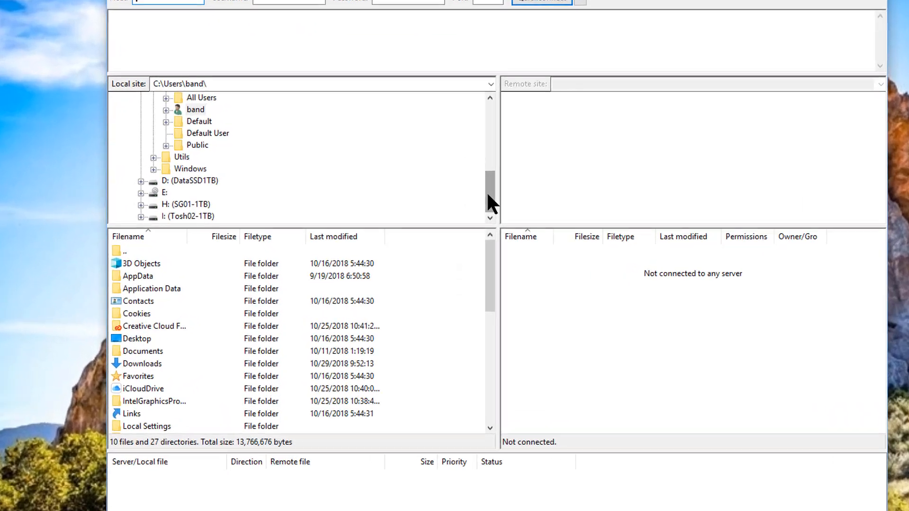
drag(452, 212, 452, 190)
Step: Collapse C: in the local tree and list the D:\ (DataSSD1TB) drive as the local site
drag(568, 121, 570, 62)
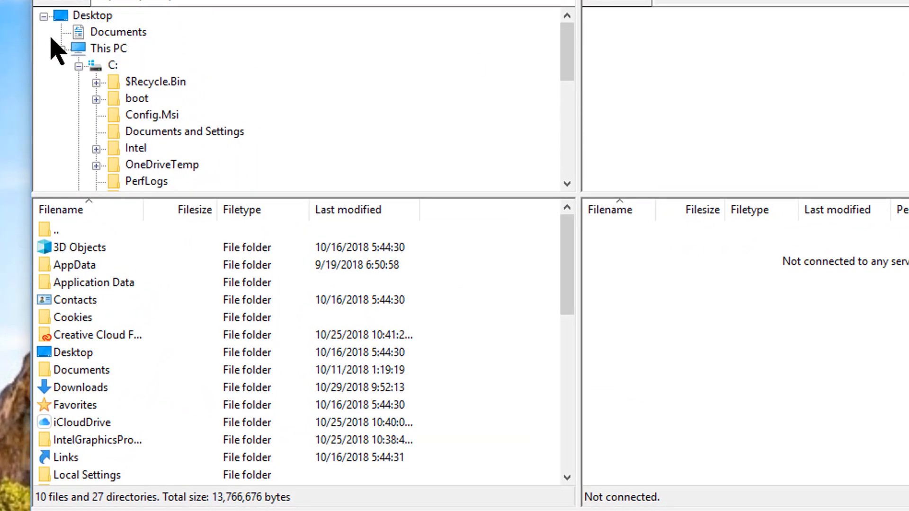
click(79, 66)
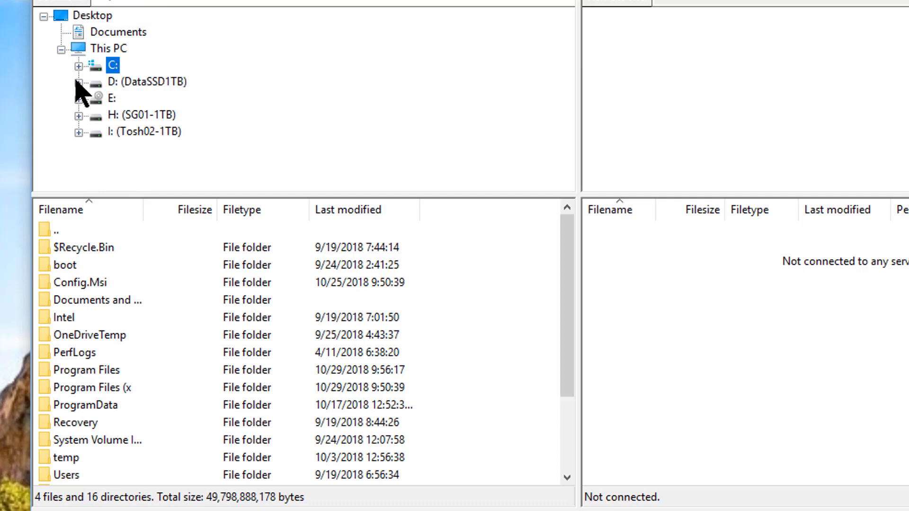
click(79, 83)
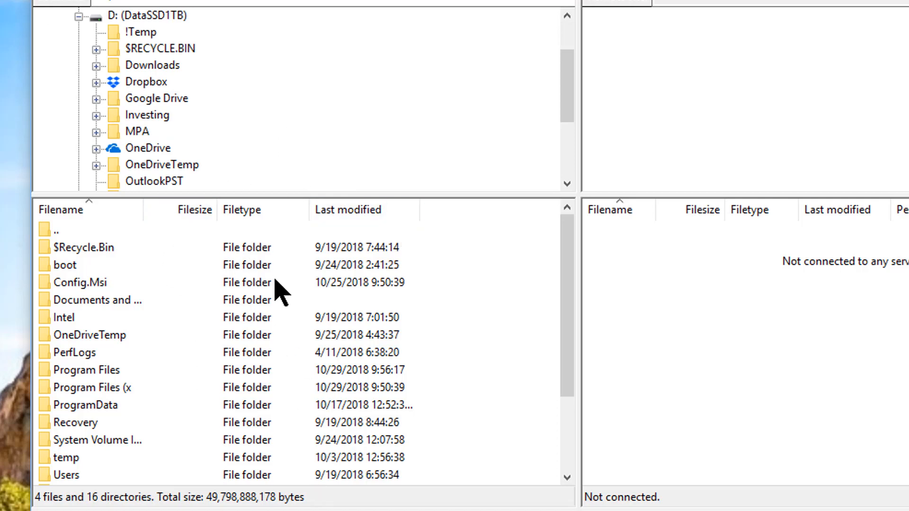
click(154, 15)
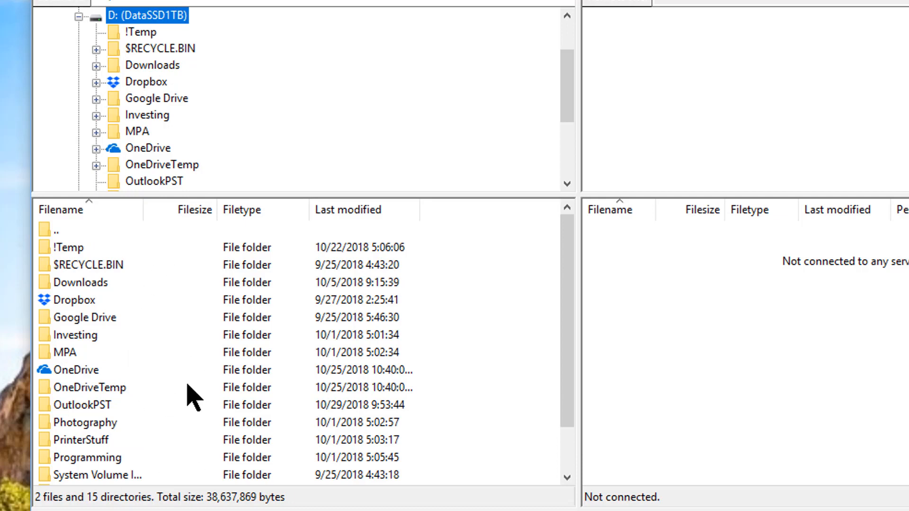
click(78, 17)
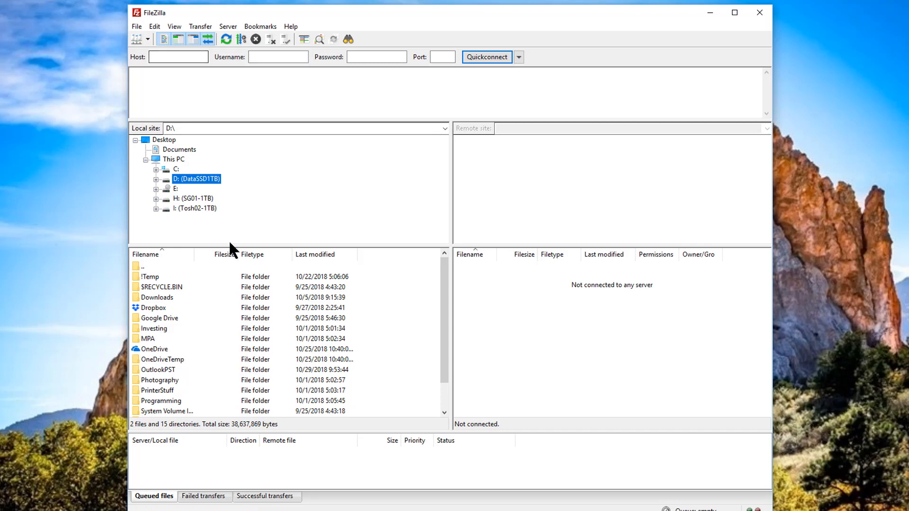
click(174, 39)
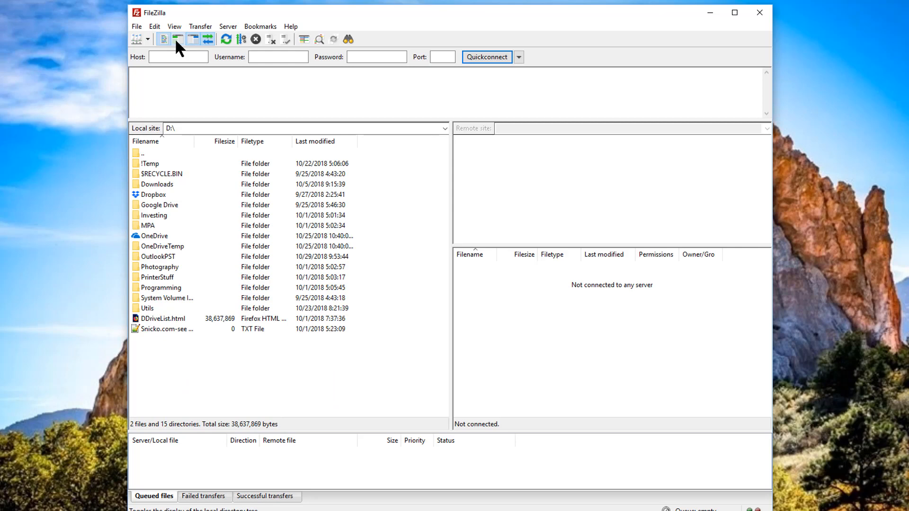
click(175, 38)
click(176, 42)
click(176, 43)
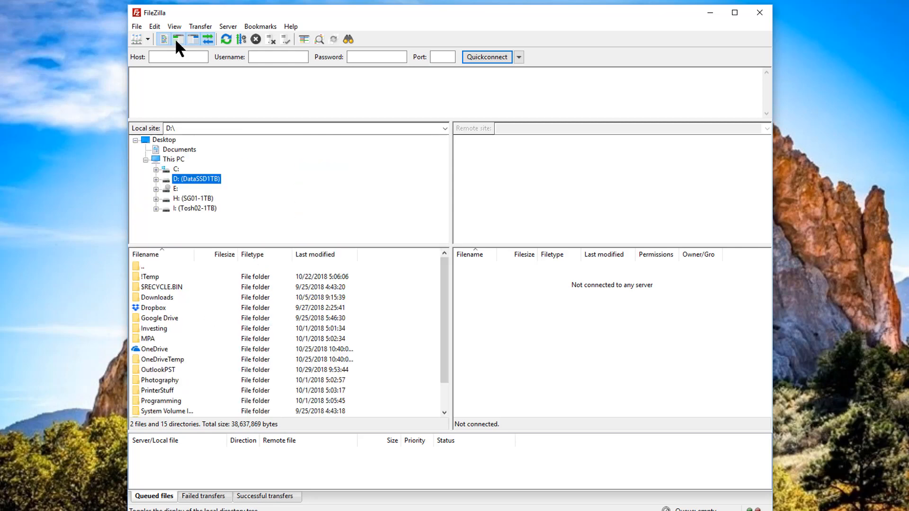
click(194, 35)
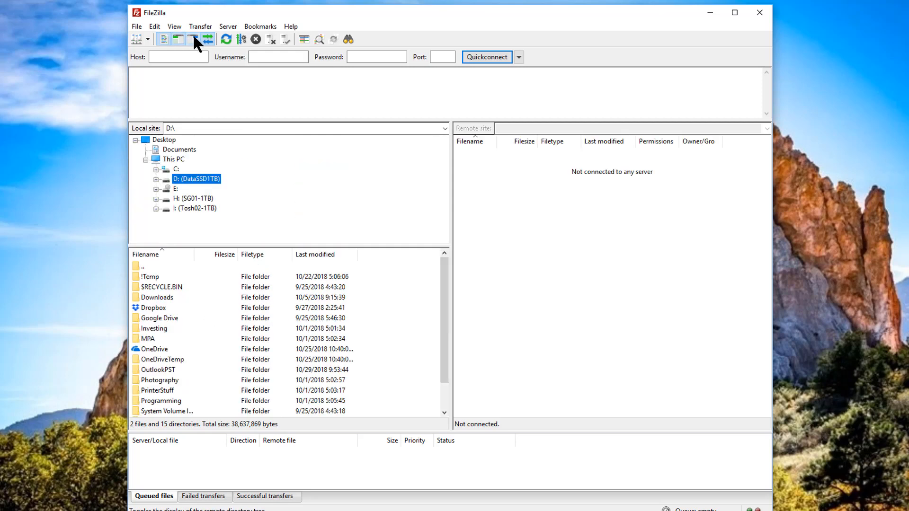
click(193, 36)
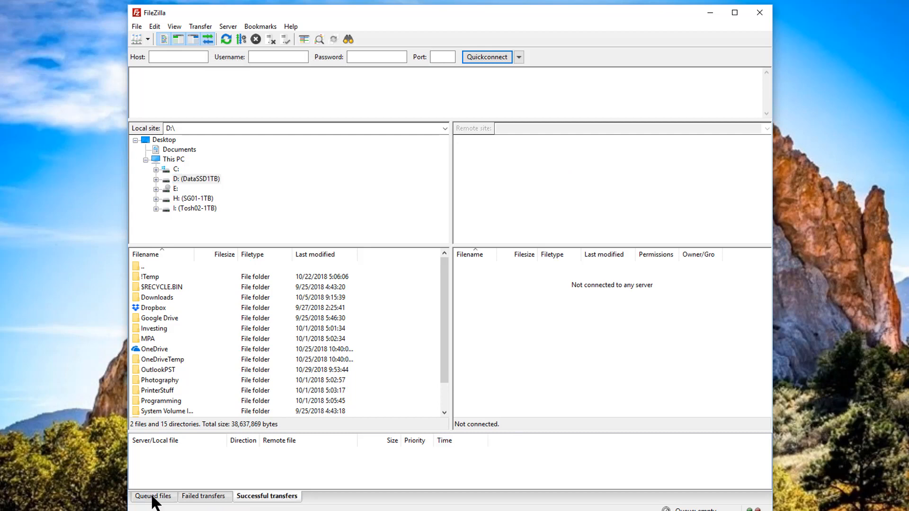
click(152, 496)
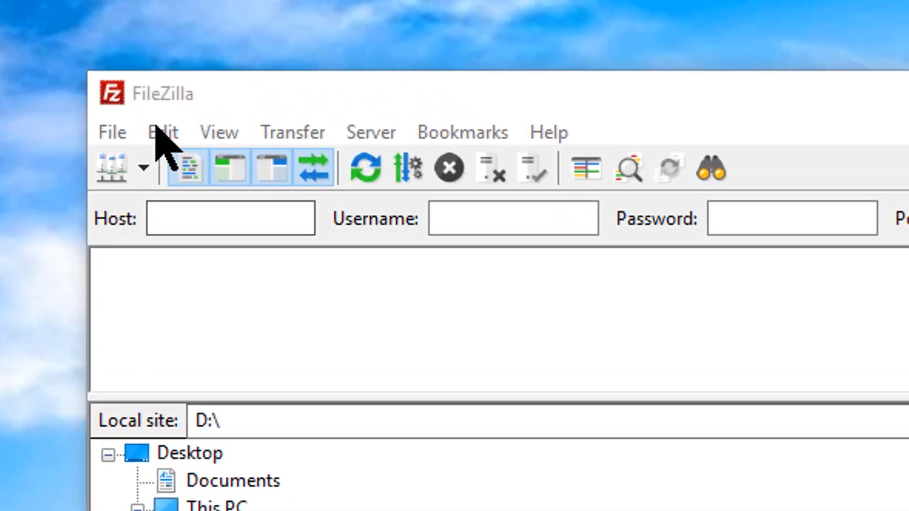
Step: In Settings > File editing, choose the system's default editor for text files
click(161, 132)
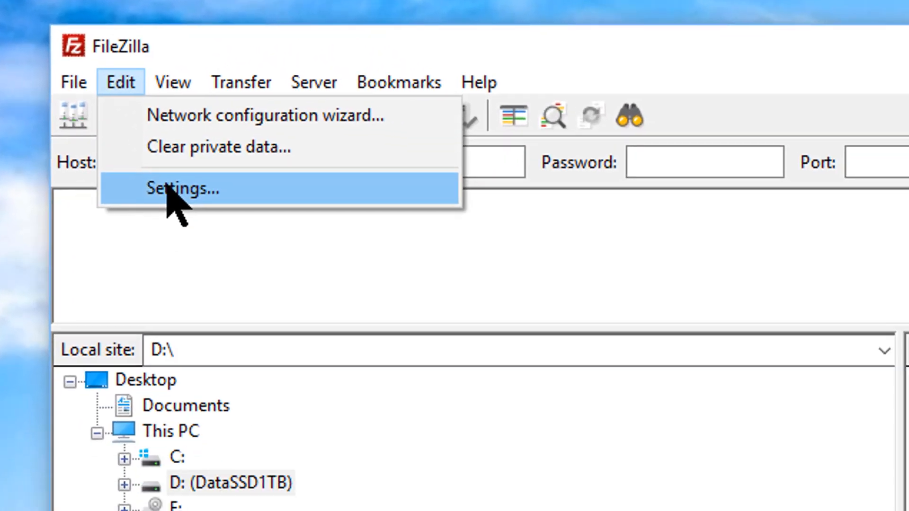
click(208, 247)
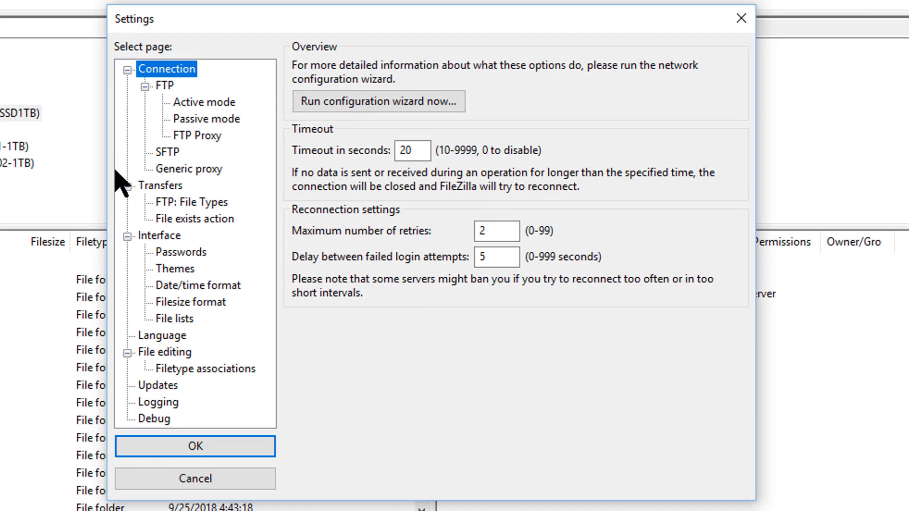
click(158, 355)
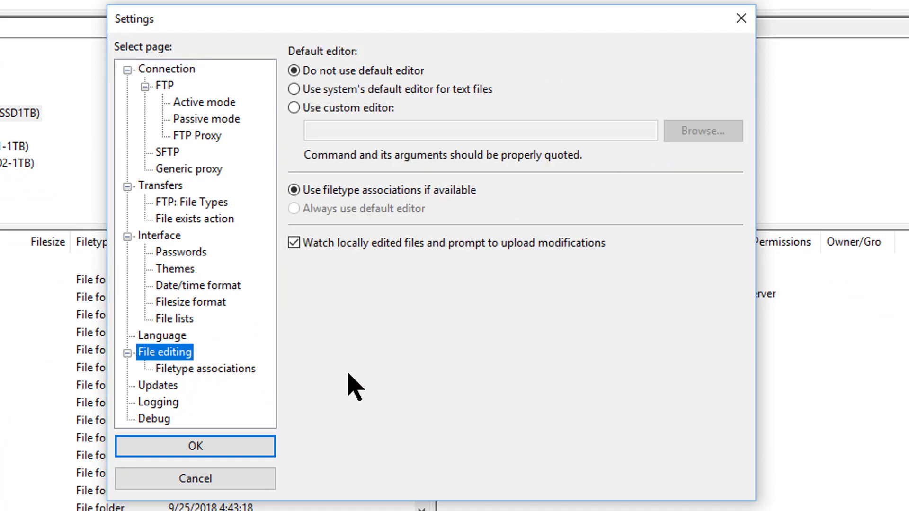
click(295, 90)
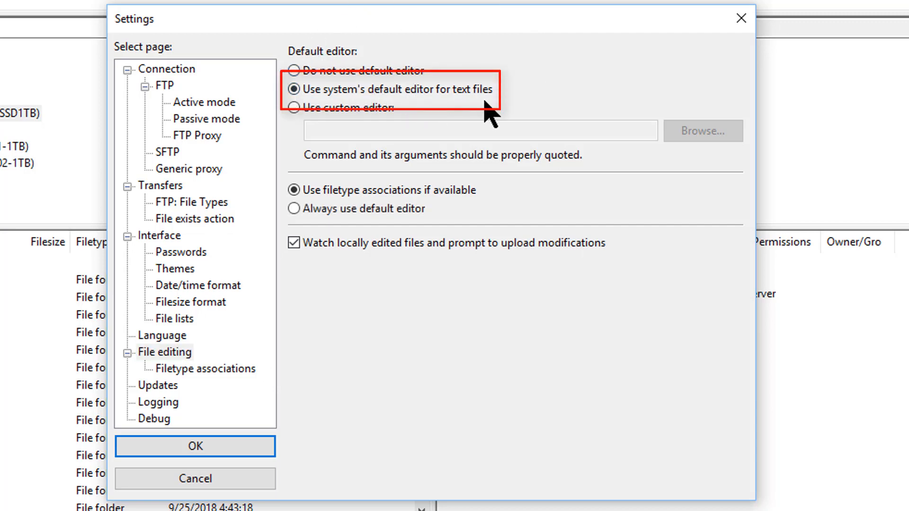
click(258, 449)
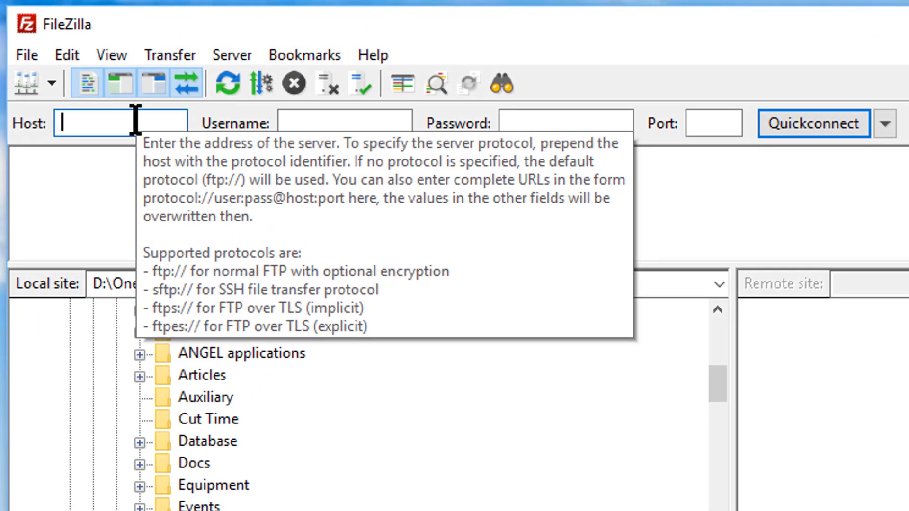
text(www.mcsb.us)
key(Tab)
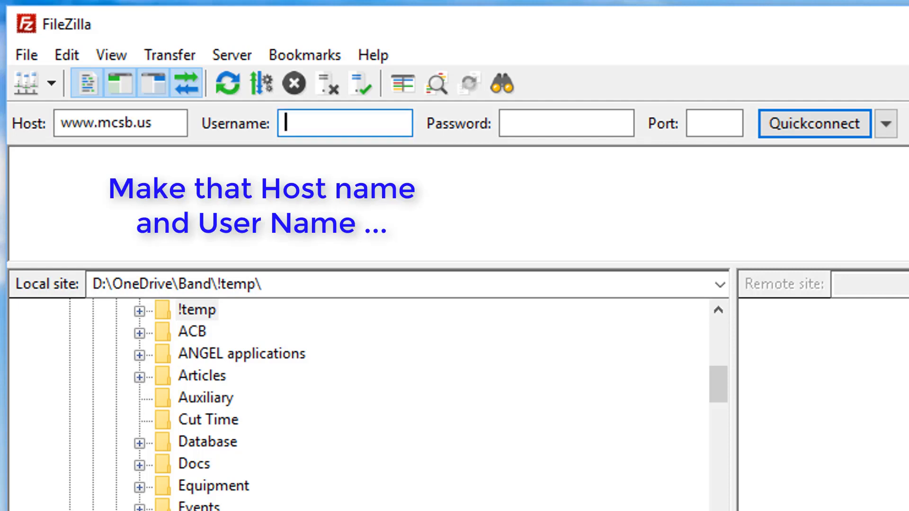
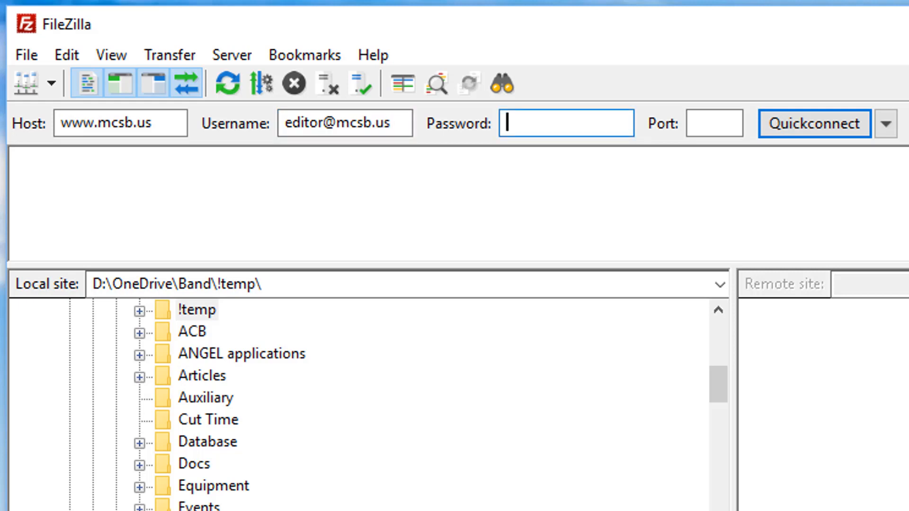
key(ctrl+v)
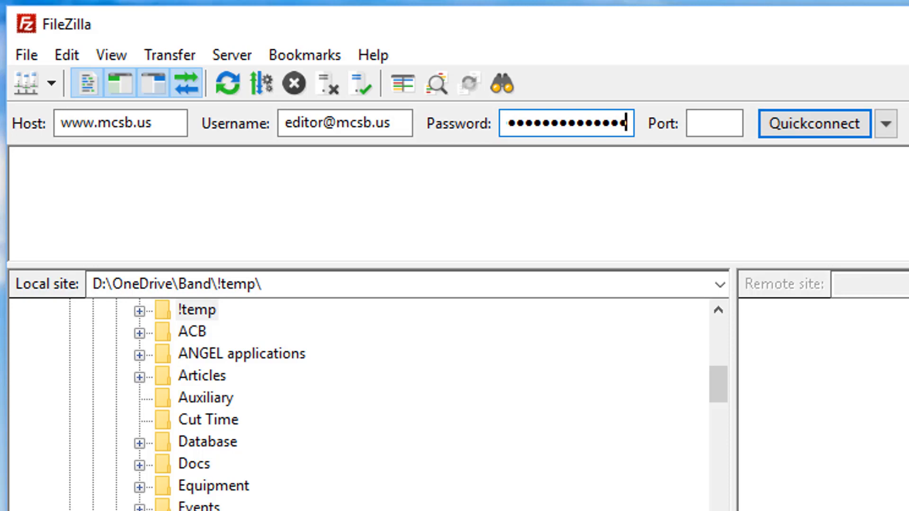
click(810, 122)
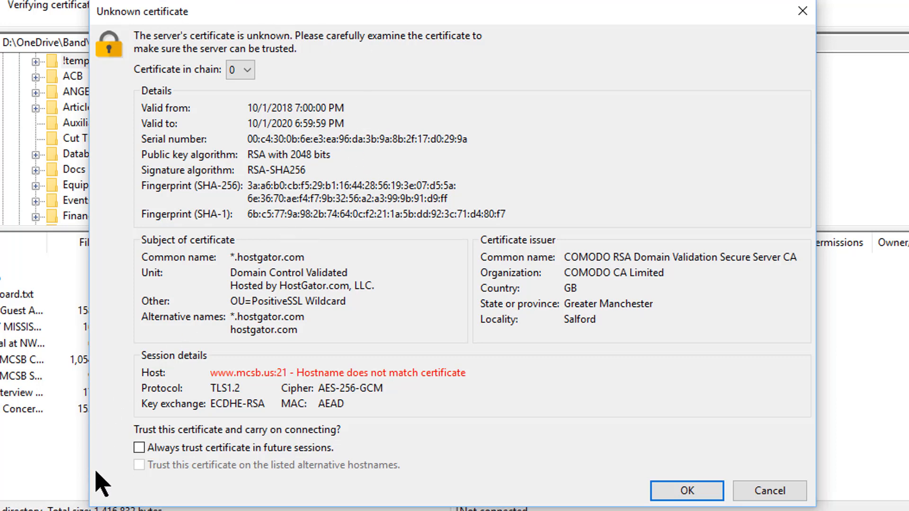
Step: Permanently trust the server's certificate, finish connecting, and open the remote rehearsals folder
click(139, 447)
click(691, 491)
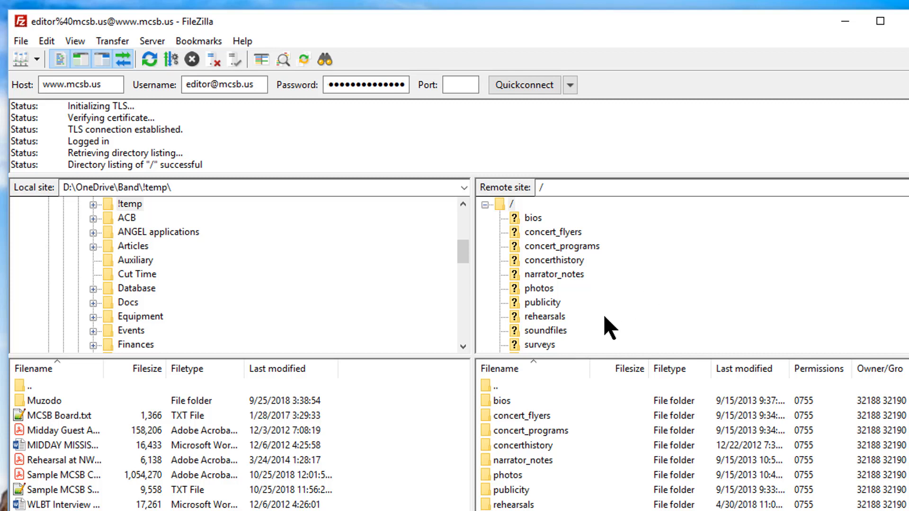
click(537, 315)
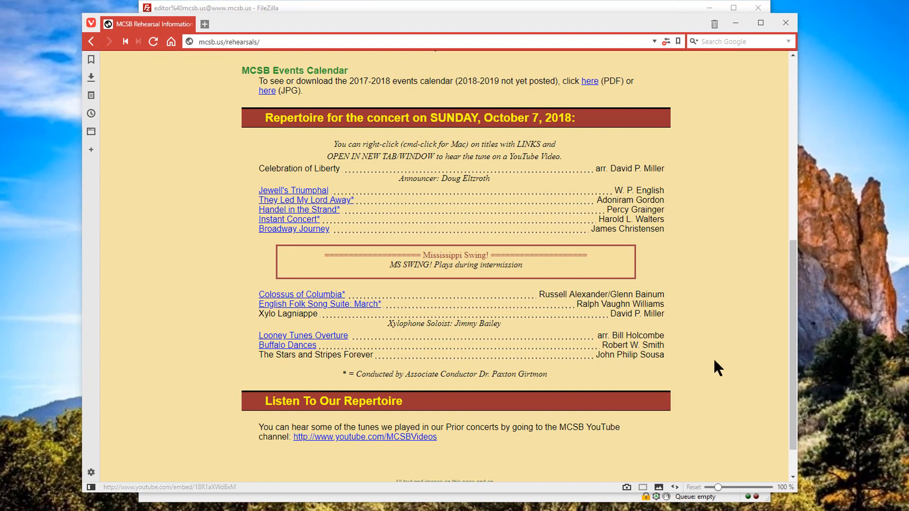
Step: Review the October 7, 2018 repertoire on the live rehearsals page, then return to FileZilla
drag(793, 331, 761, 189)
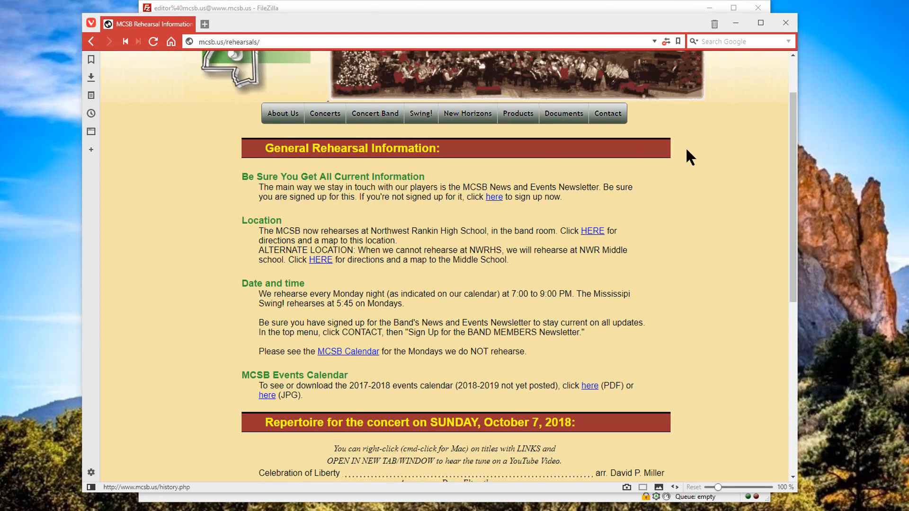
scroll(606, 315, down, 6)
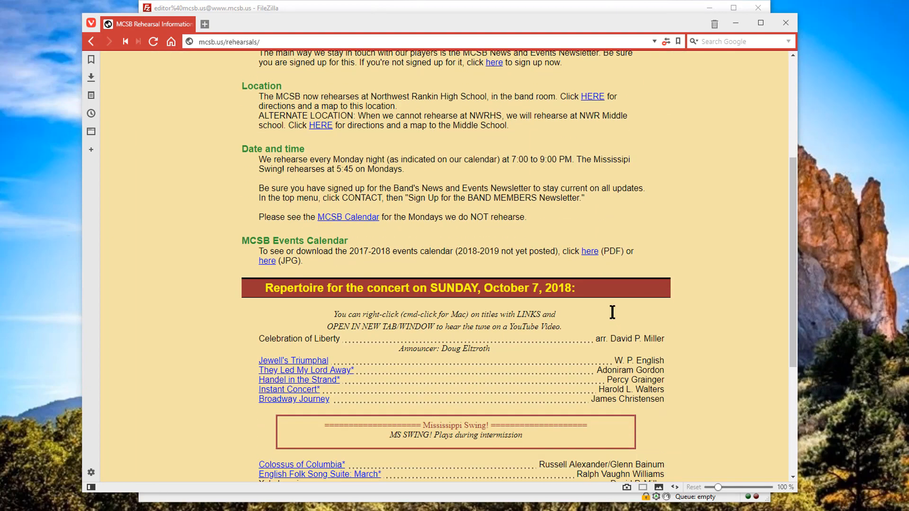
key(alt+Tab)
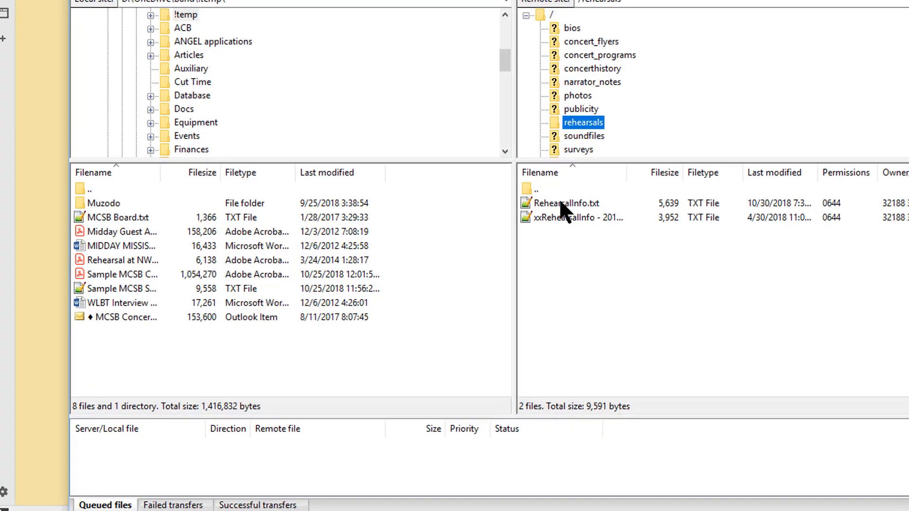
Step: Open the server's RehearsalInfo.txt in /rehearsals with View/Edit
drag(495, 265, 462, 285)
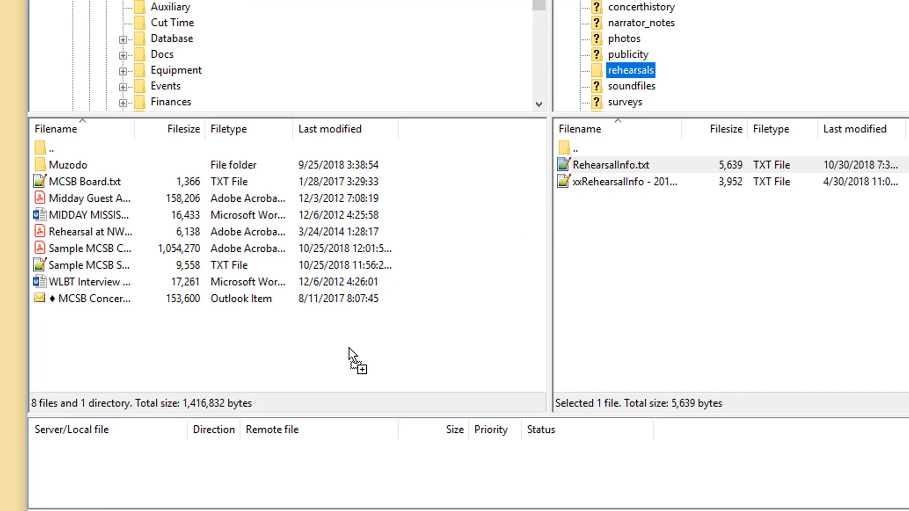
drag(348, 348, 654, 242)
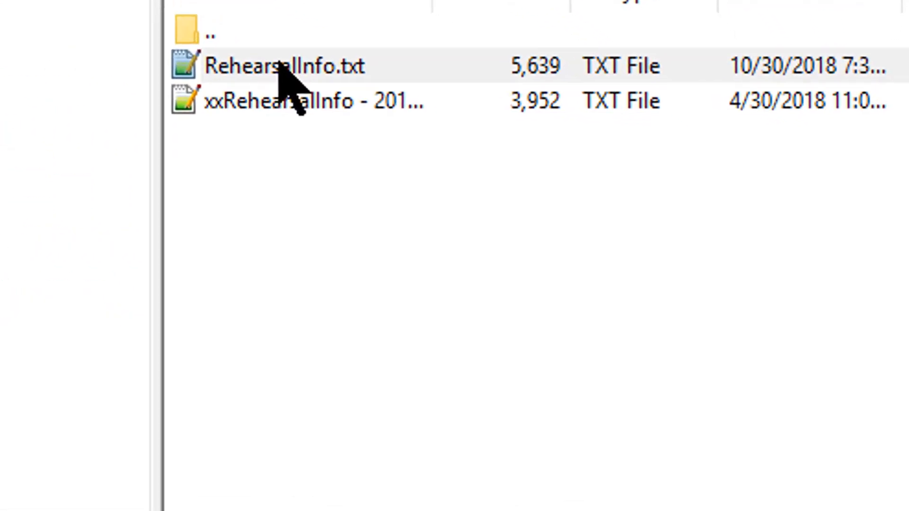
right_click(609, 163)
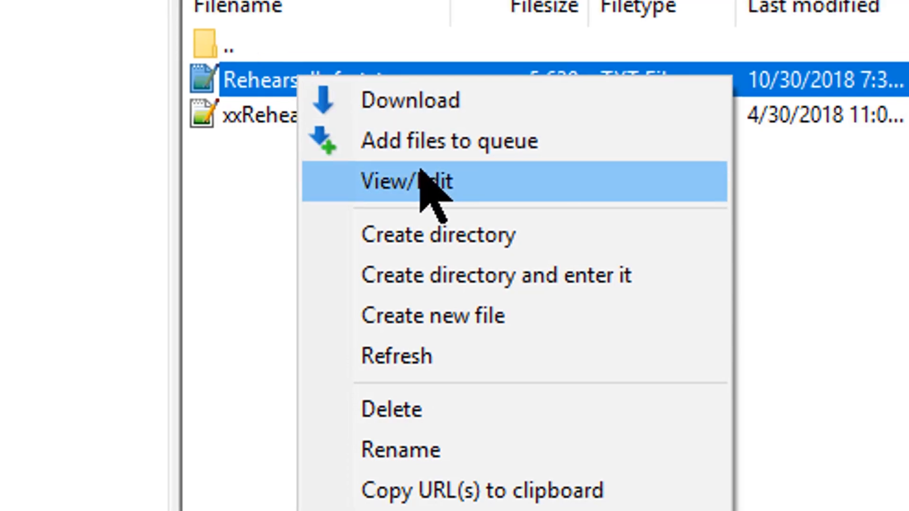
click(404, 159)
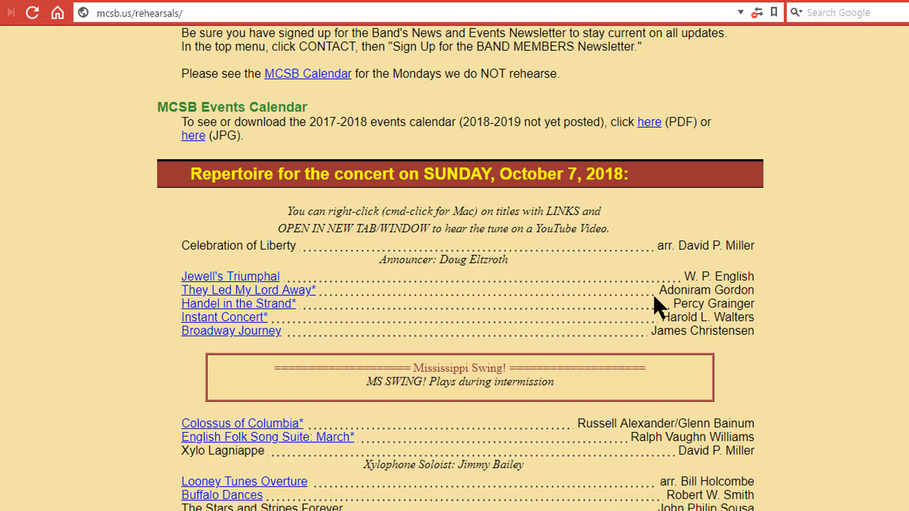
key(alt+Tab)
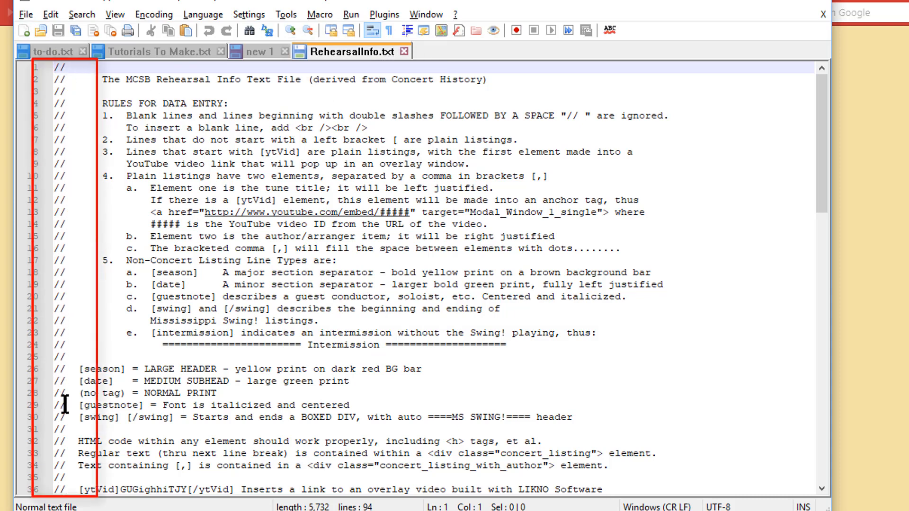
scroll(85, 456, down, 1)
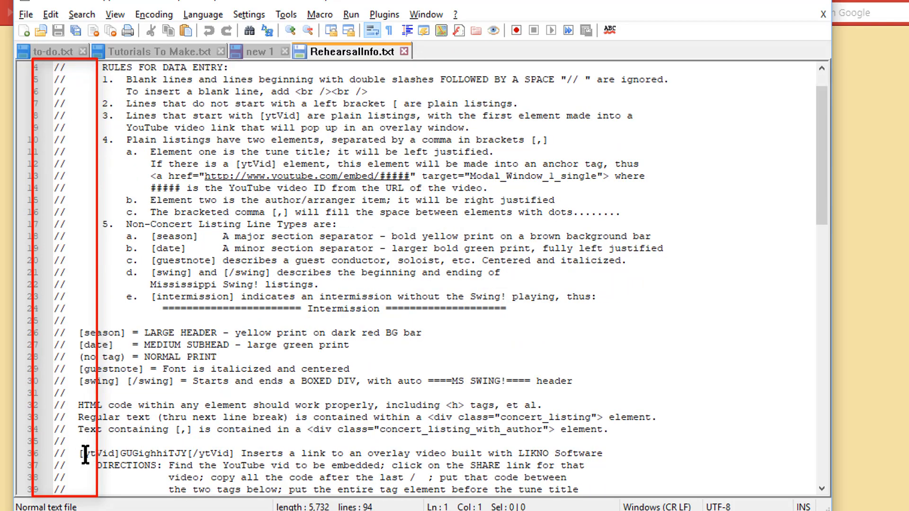
scroll(85, 456, down, 2)
scroll(98, 439, down, 1)
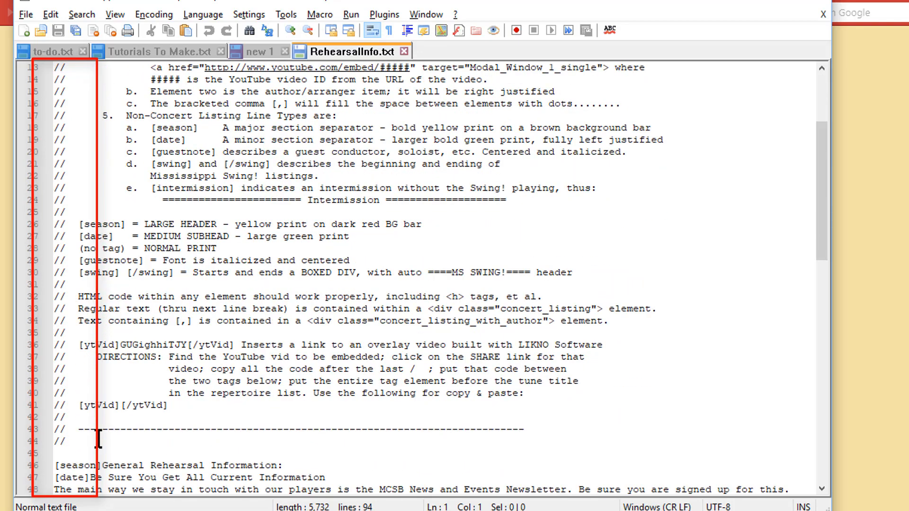
scroll(98, 439, up, 4)
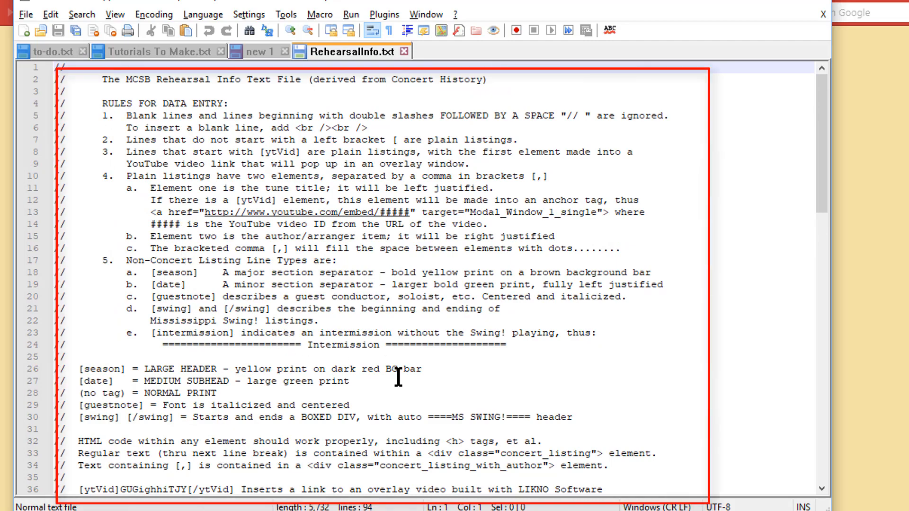
scroll(398, 378, down, 4)
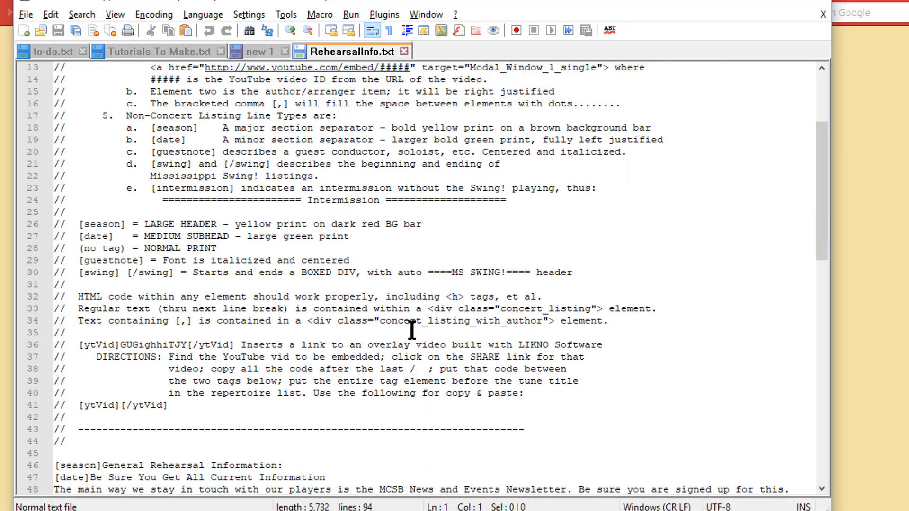
scroll(462, 302, down, 1)
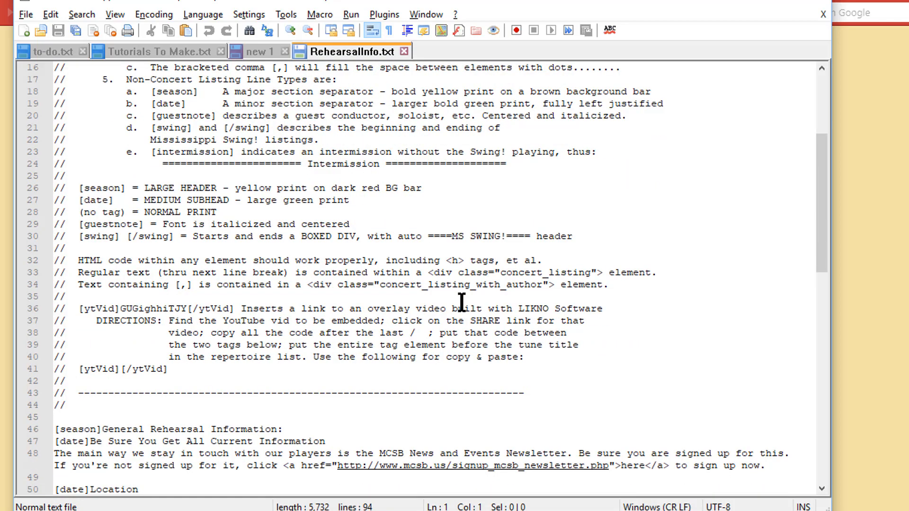
scroll(461, 302, down, 3)
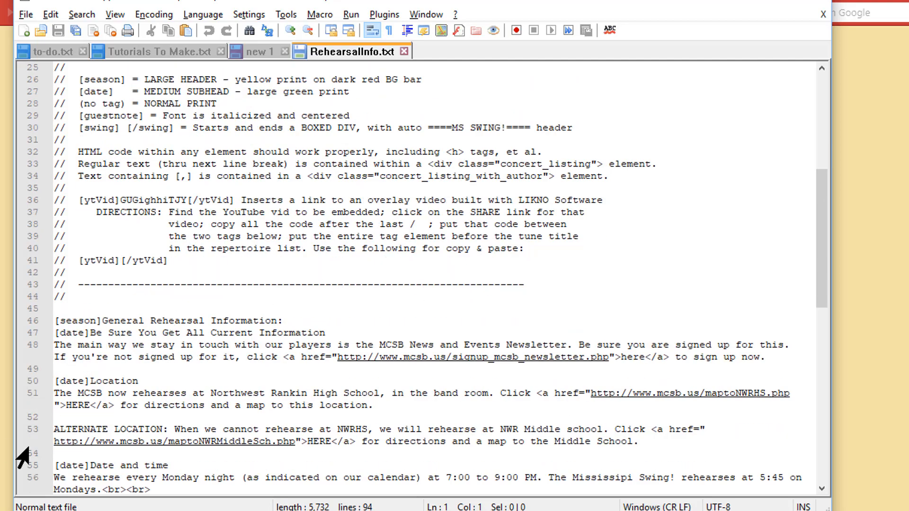
key(alt+Tab)
scroll(468, 323, up, 7)
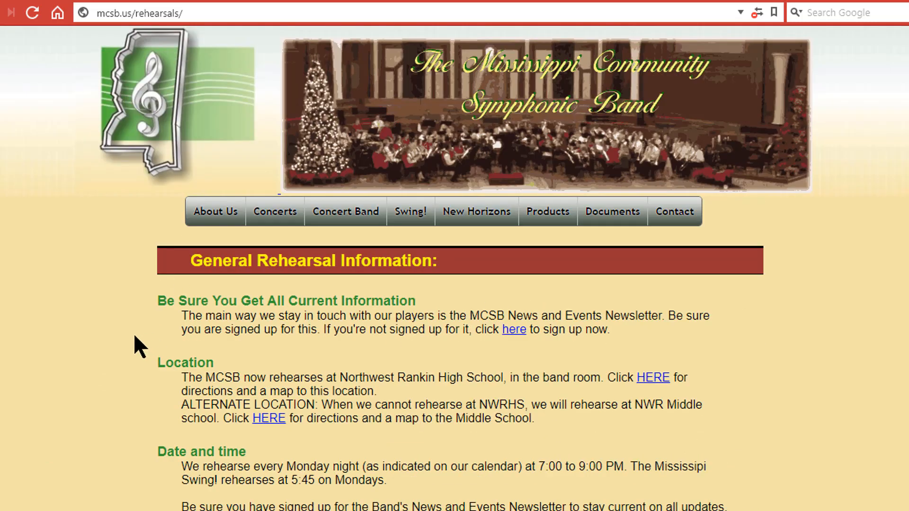
Step: Compare RehearsalInfo.txt's repertoire lines against the live rehearsal page's listing
key(alt+Tab)
scroll(213, 318, down, 2)
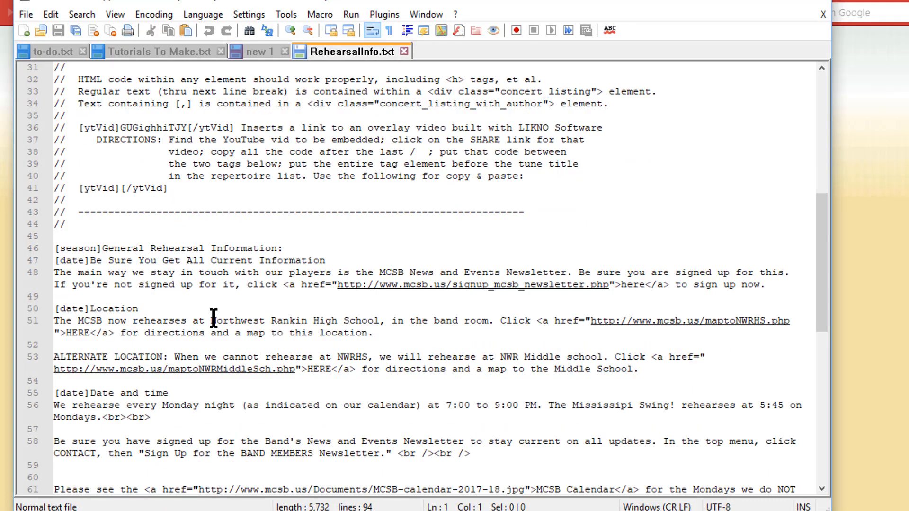
scroll(213, 319, down, 2)
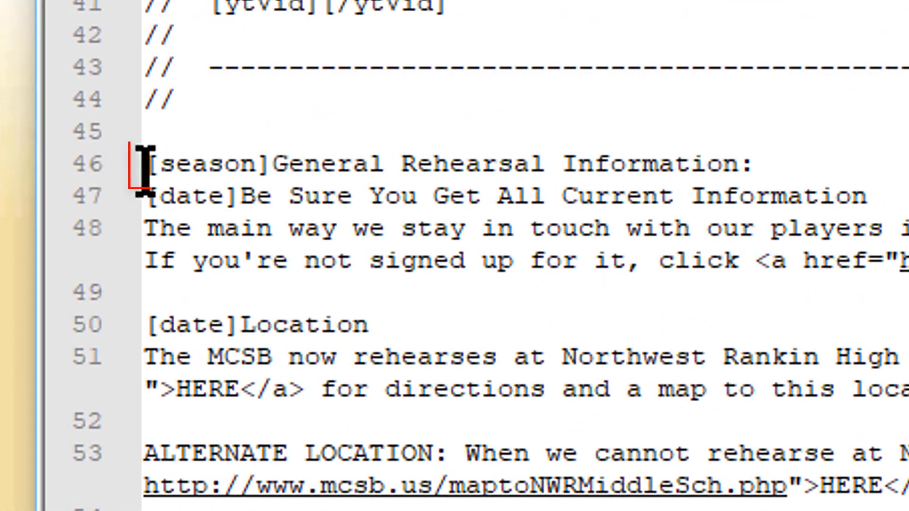
scroll(450, 274, down, 2)
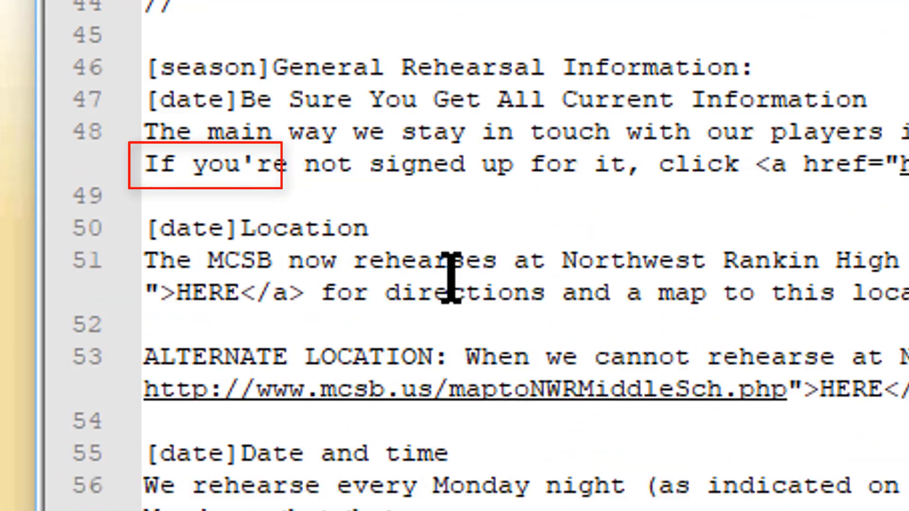
scroll(450, 246, down, 4)
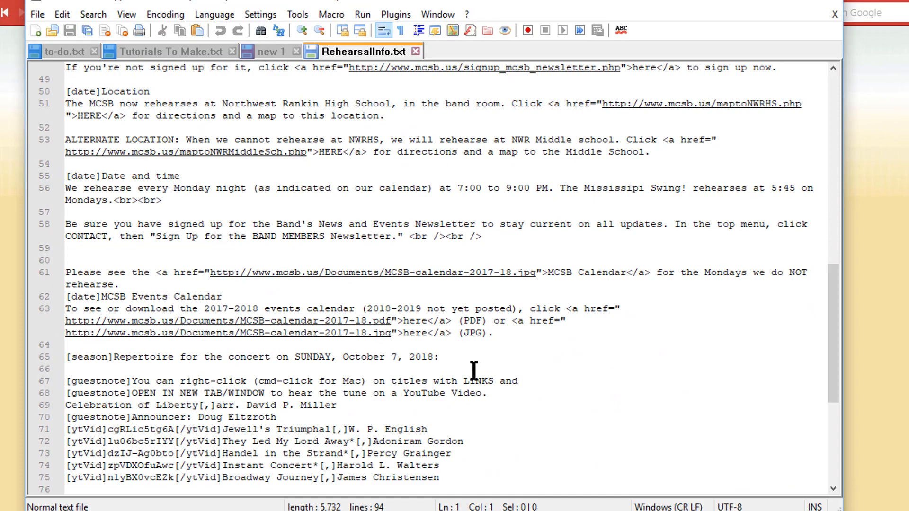
key(alt+Tab)
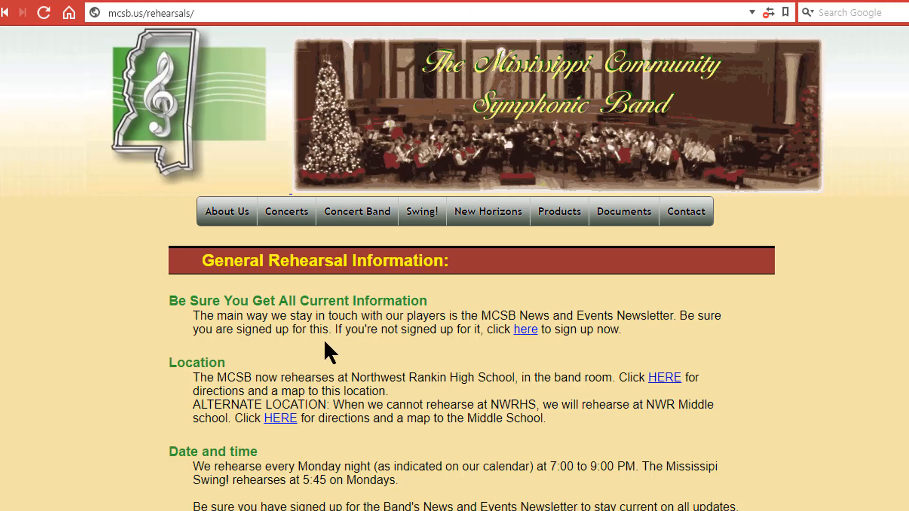
scroll(345, 345, down, 5)
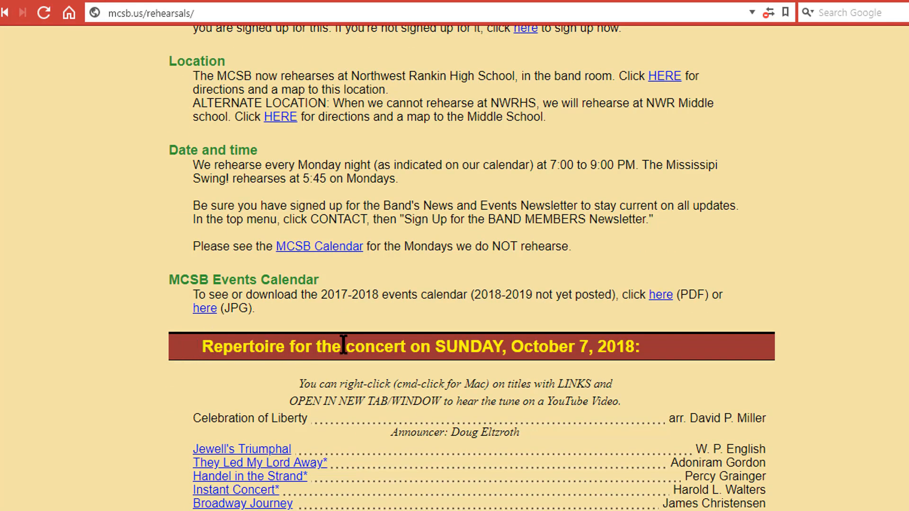
key(alt+Tab)
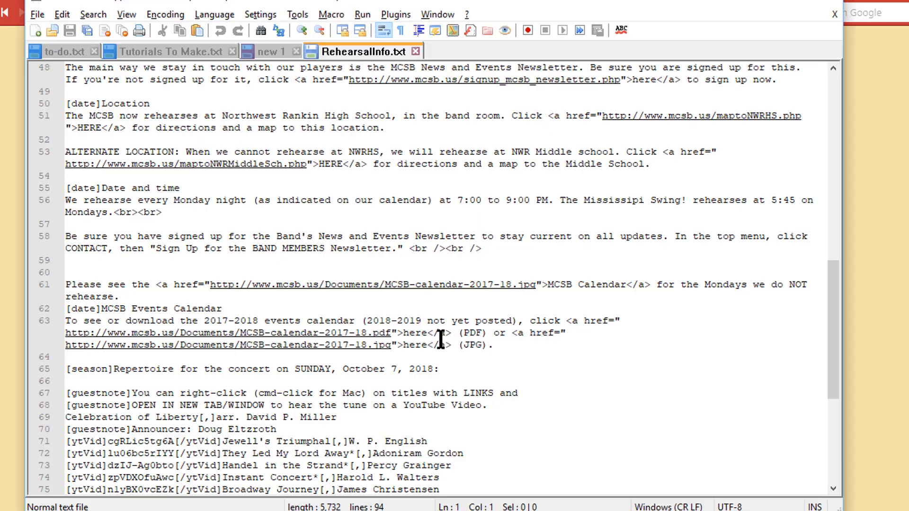
key(alt+Tab)
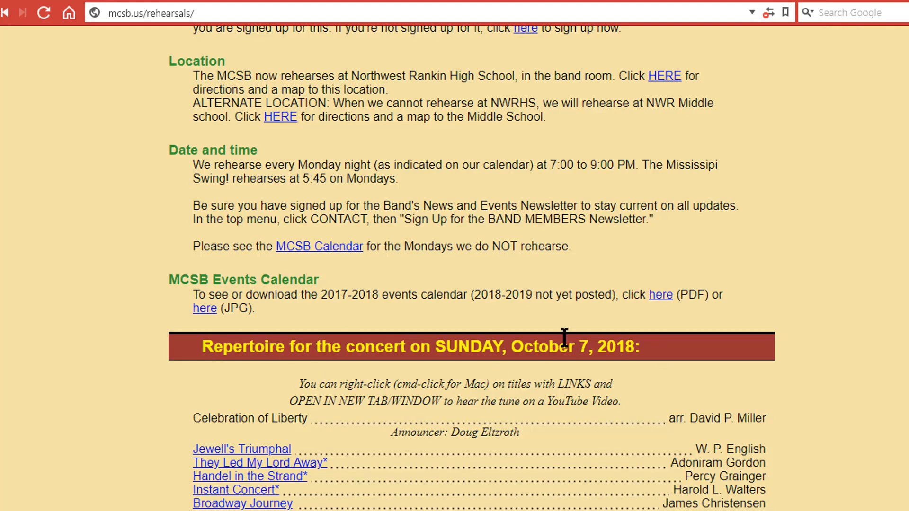
key(alt+Tab)
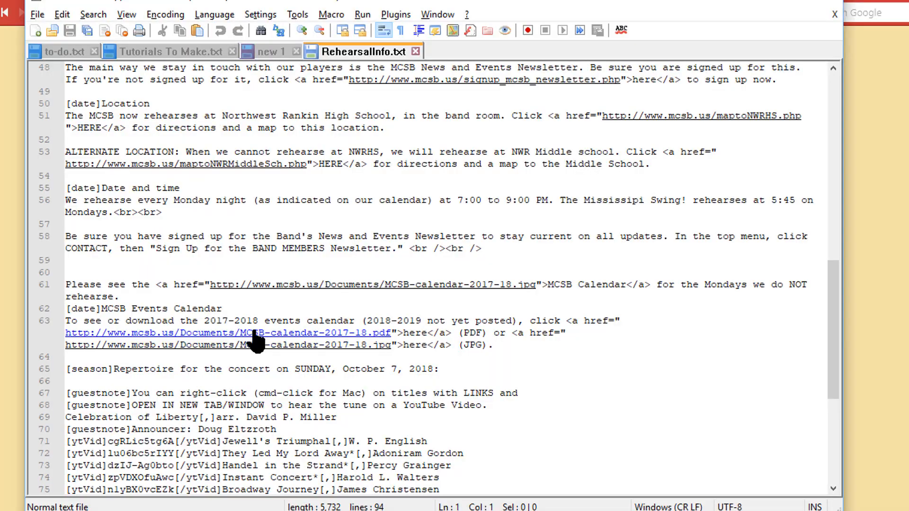
scroll(256, 341, down, 2)
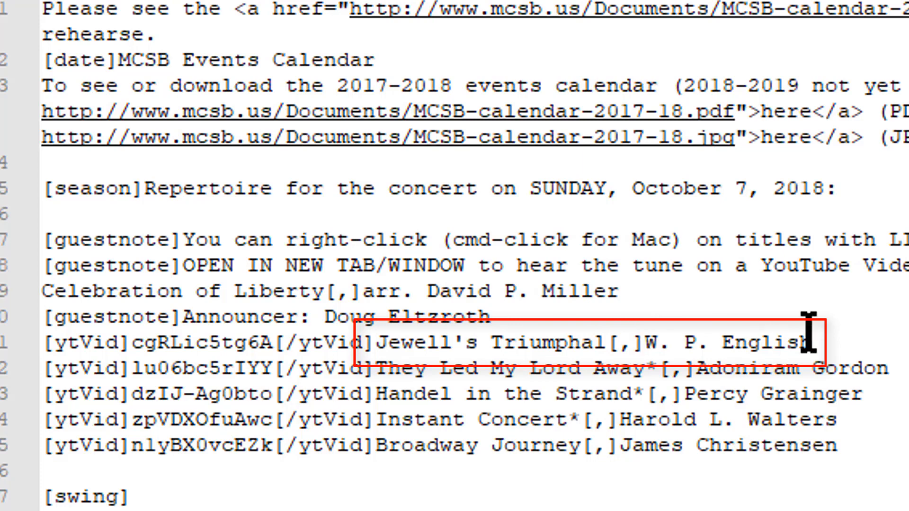
Step: Change the Jewell's Triumphal credit on line 71 from 'W. P. English' to 'W. English' and save
click(682, 342)
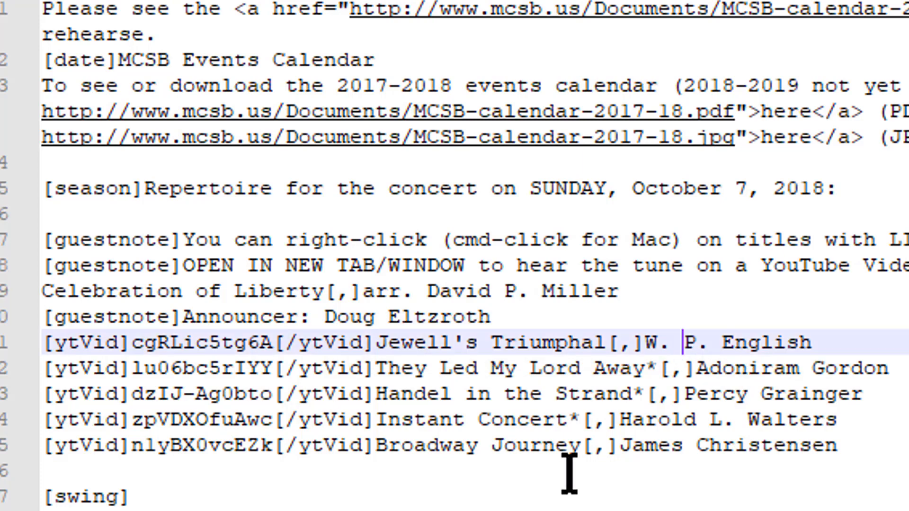
key(Delete)
key(Delete)
key(Delete)
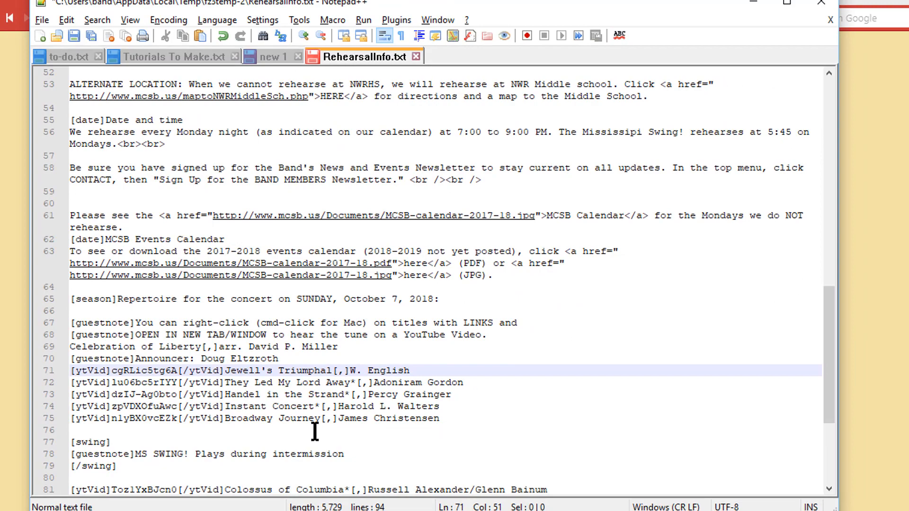
key(ctrl+s)
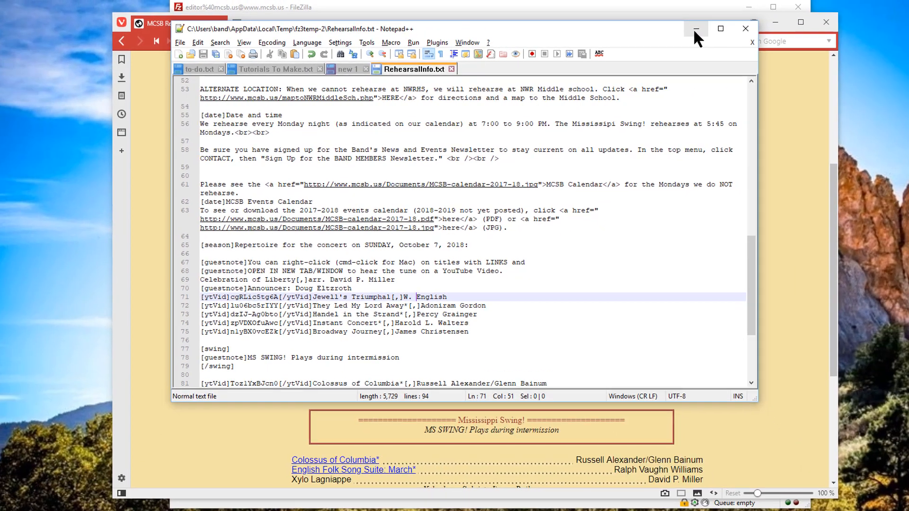
click(694, 30)
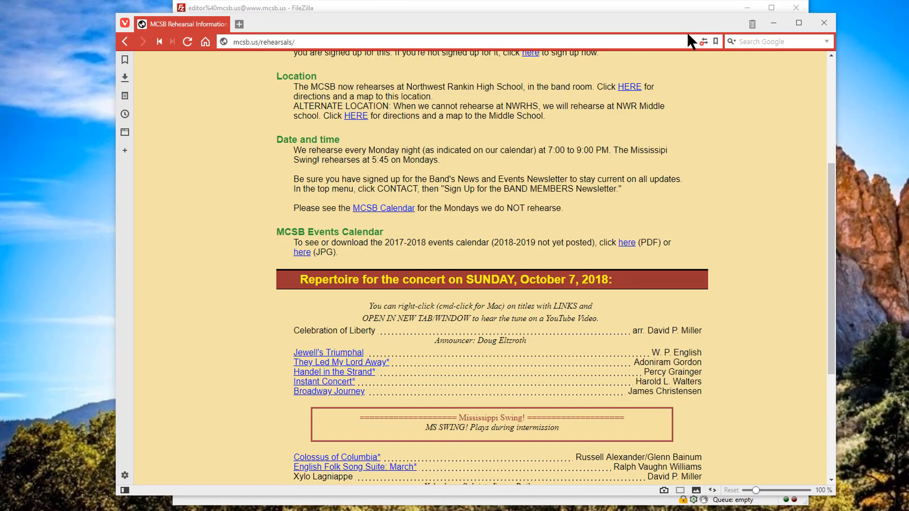
click(773, 22)
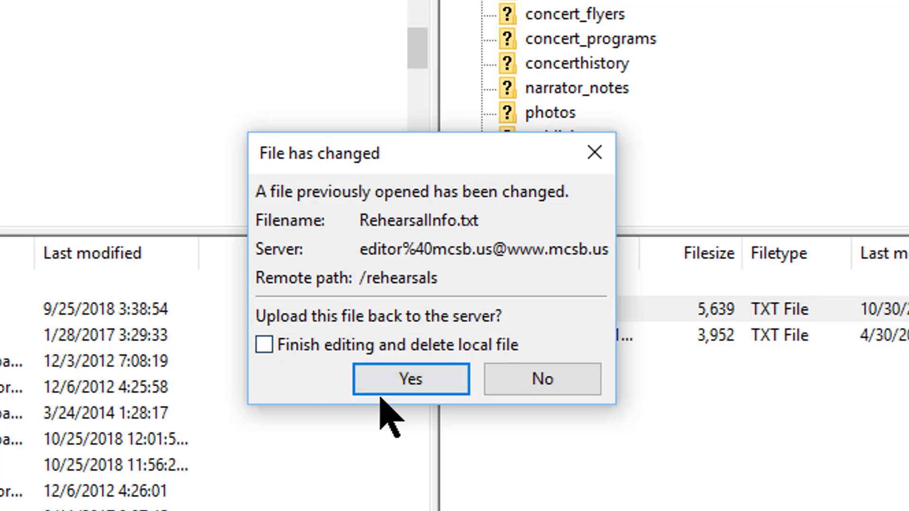
Step: Confirm uploading the changed RehearsalInfo.txt to /rehearsals, then switch to the live page
click(410, 380)
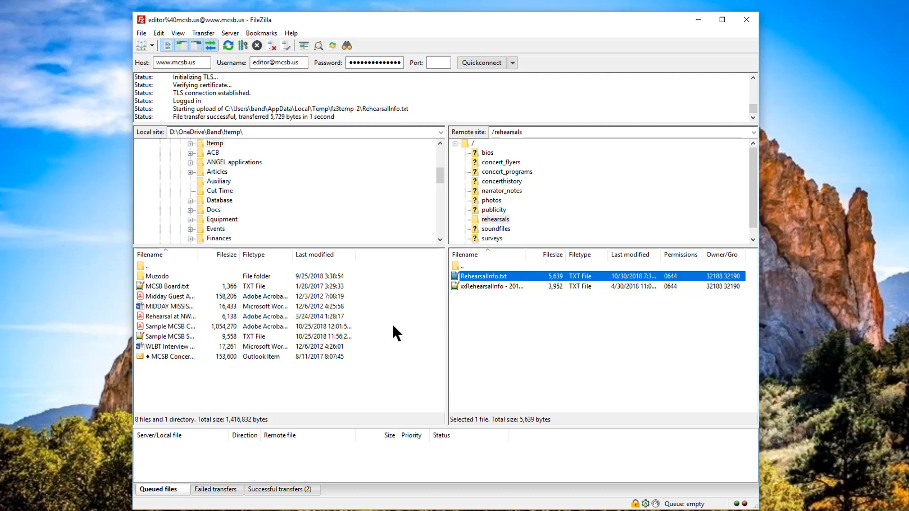
key(alt+Tab)
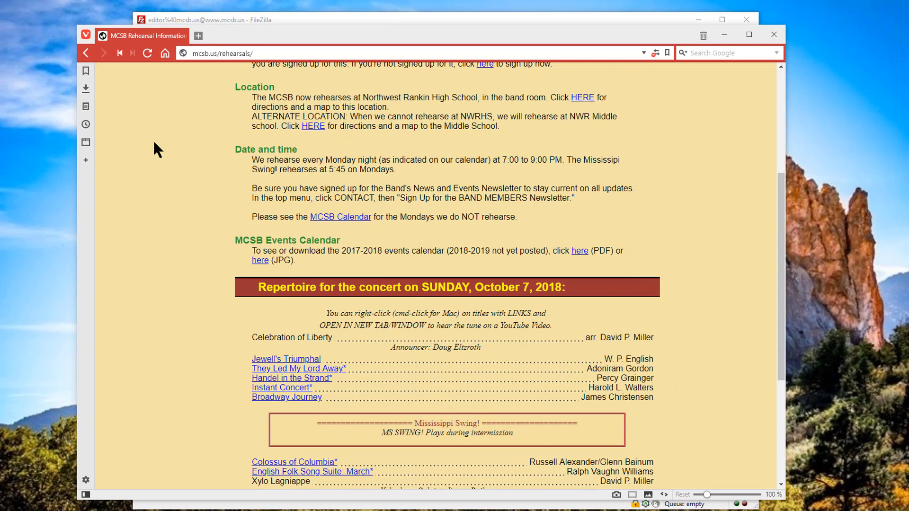
Step: Reload mcsb.us/rehearsals and scroll to the repertoire to confirm the W. English credit
key(F5)
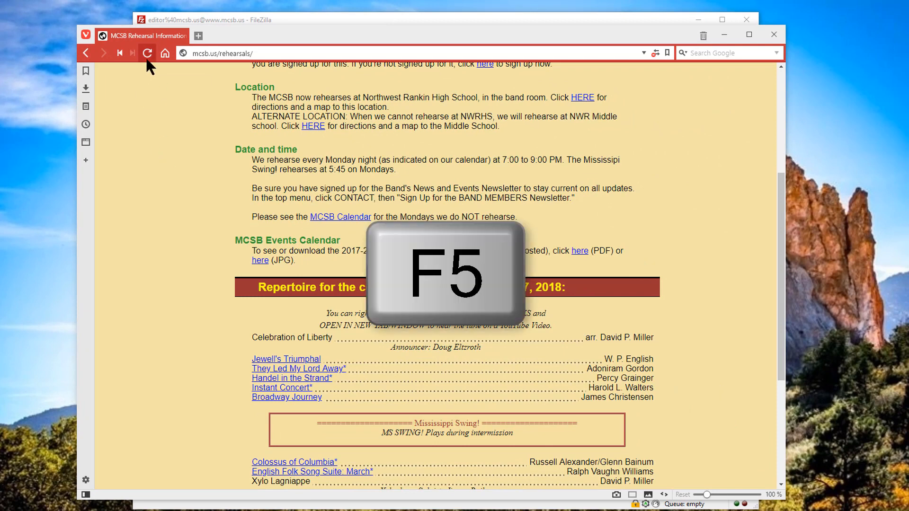
key(F5)
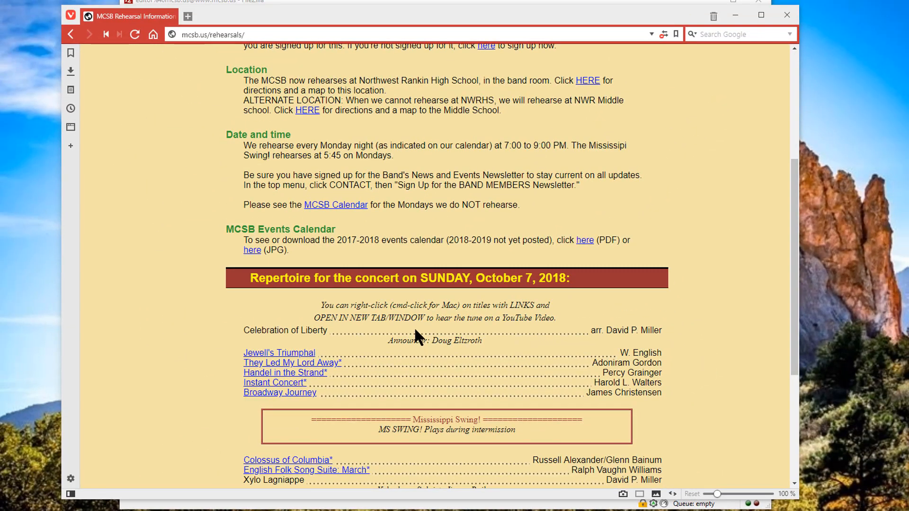
scroll(415, 330, down, 2)
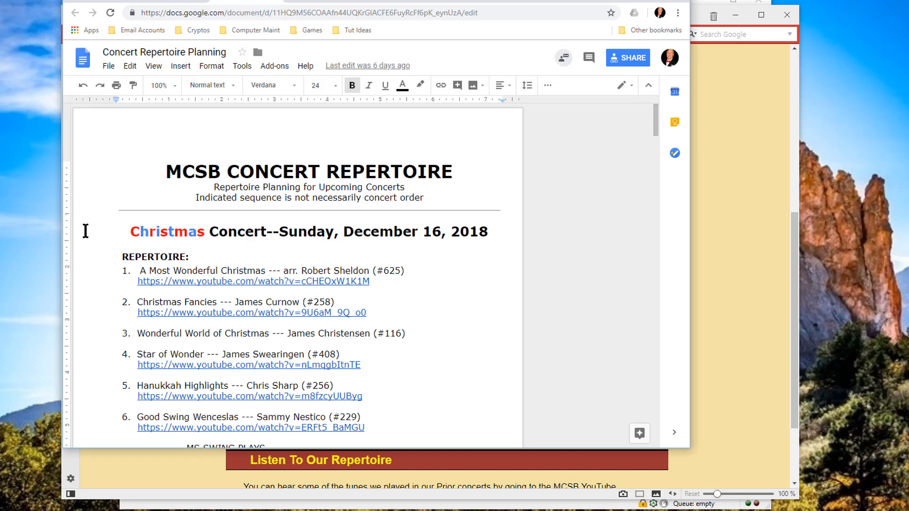
Step: Scroll the Concert Repertoire Planning doc to the December 16, 2018 Christmas list, then return to RehearsalInfo.txt
scroll(86, 227, down, 2)
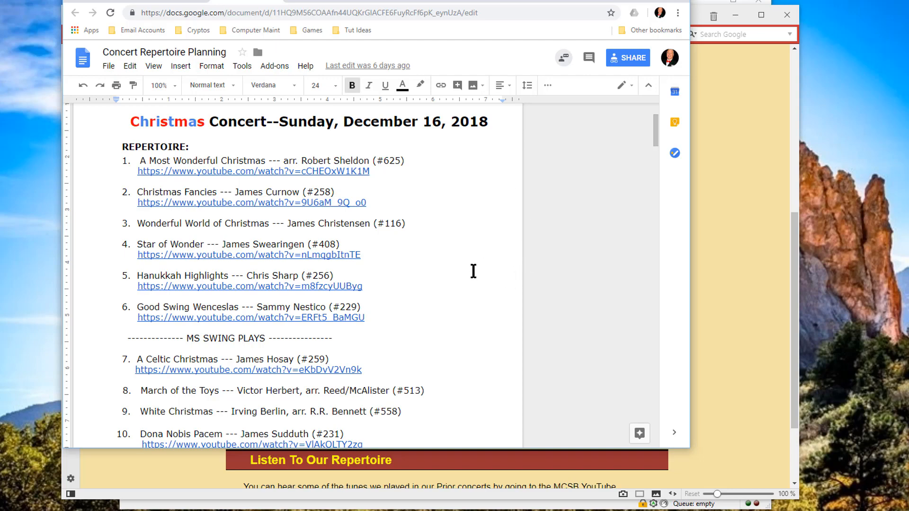
key(alt+Tab)
scroll(435, 224, up, 2)
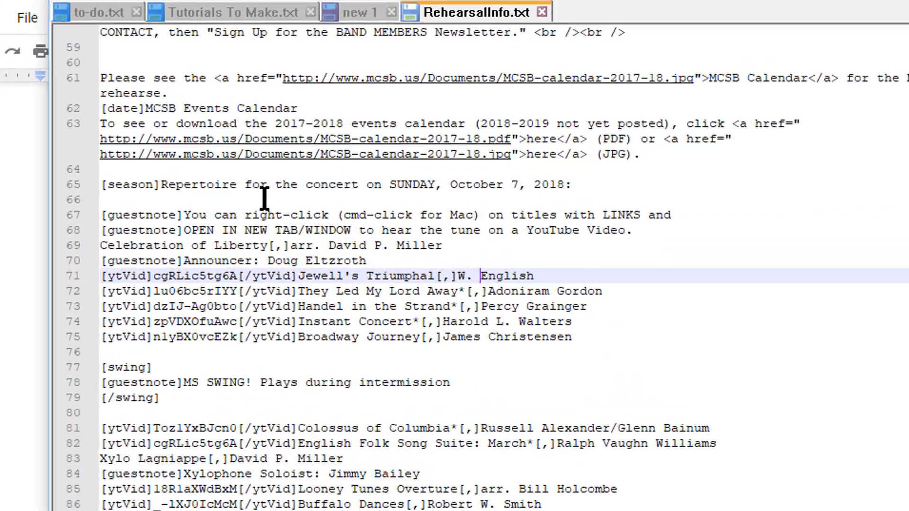
Step: Change the concert date on line 65 from October 7 to December 16, 2018 and save
double_click(376, 163)
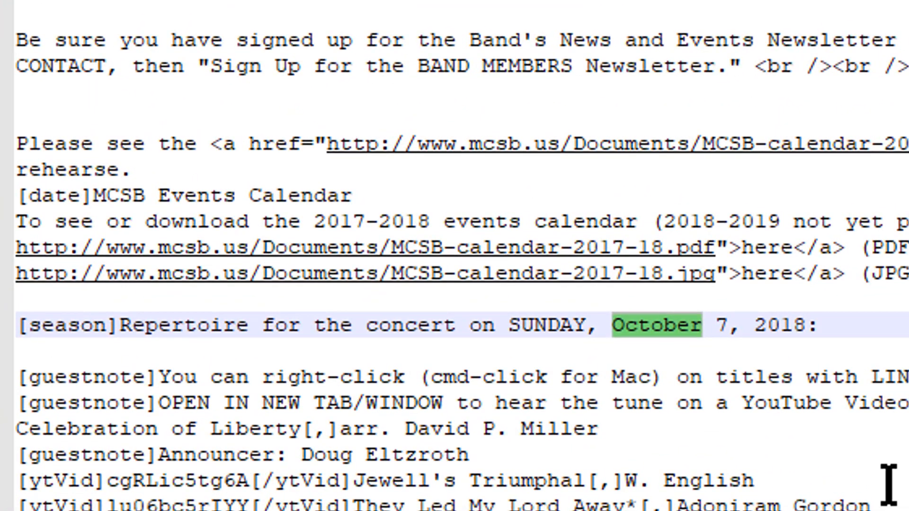
text(De)
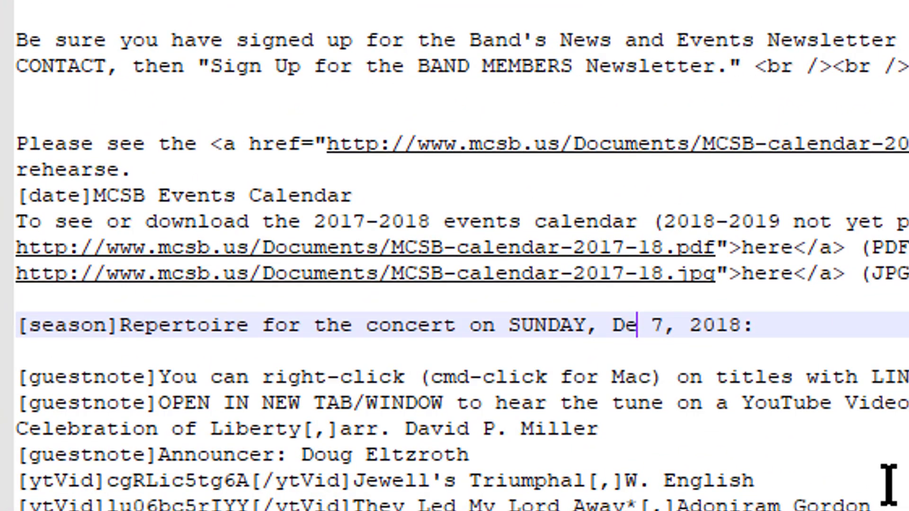
text(cember)
key(Right)
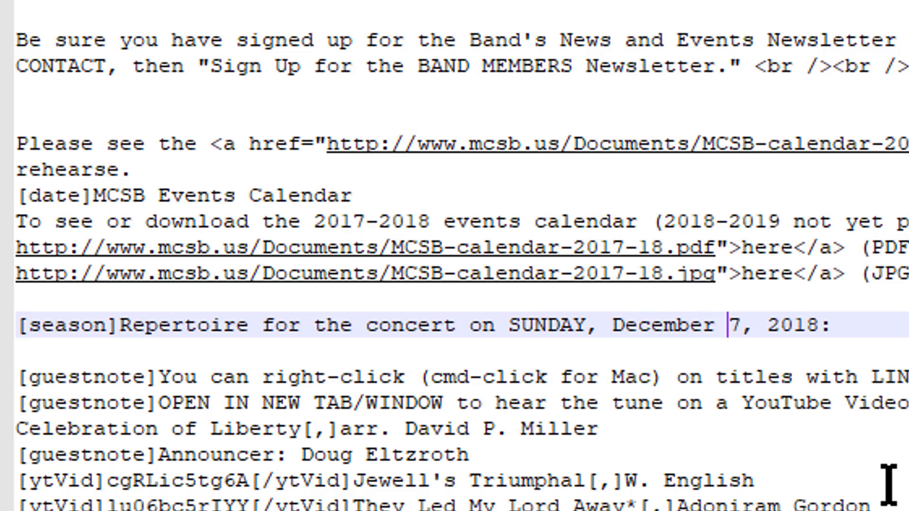
key(Delete)
text(16)
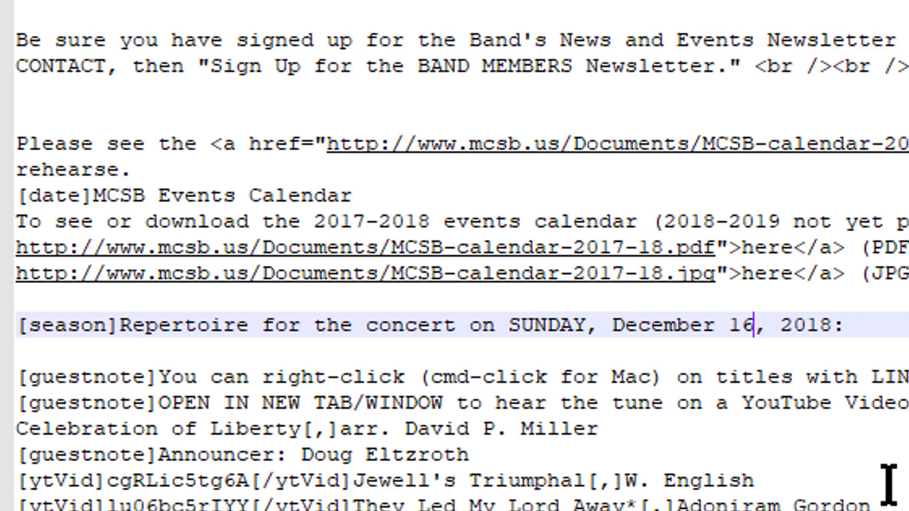
key(Right)
key(Right)
key(Right)
key(Down)
key(Down)
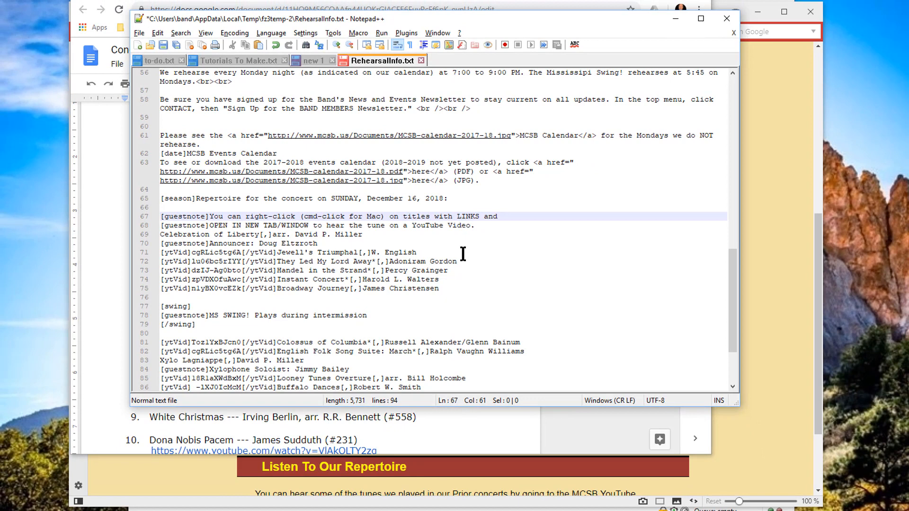
key(ctrl+s)
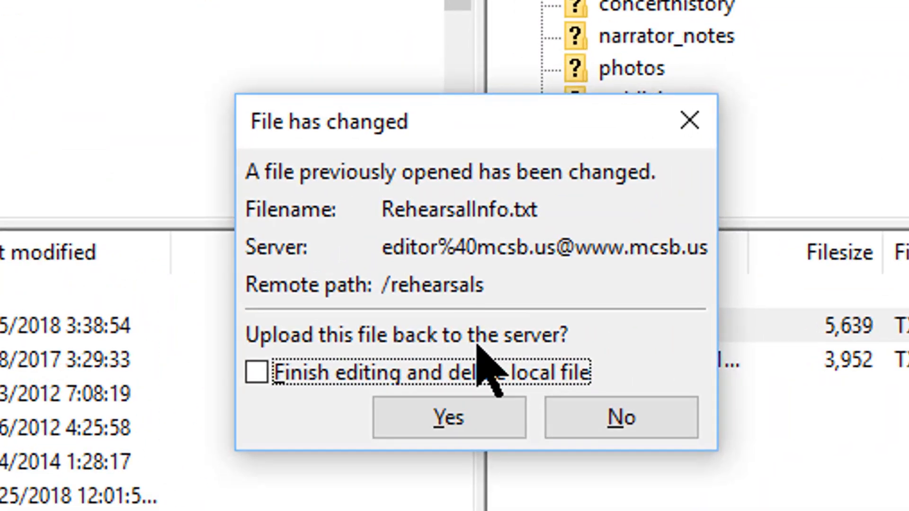
Step: Approve uploading the 5,731-byte RehearsalInfo.txt to /rehearsals, then bring Vivaldi forward
click(453, 420)
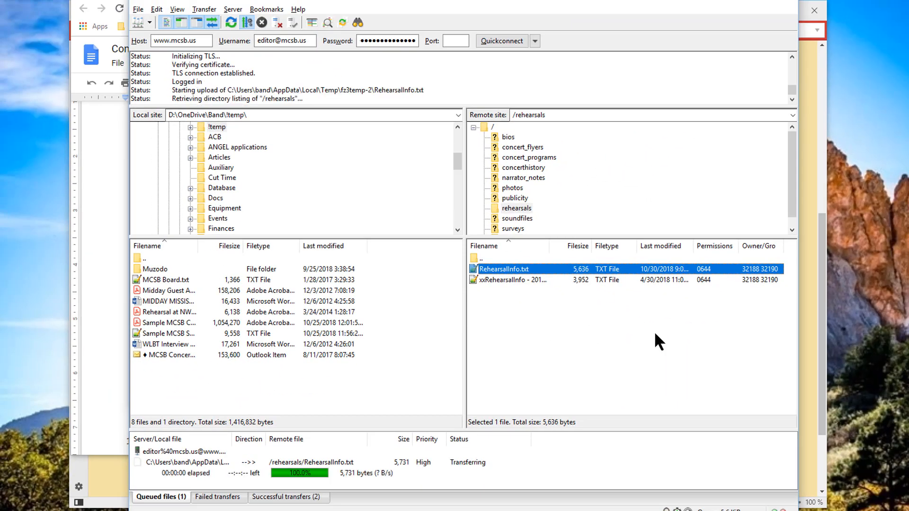
click(805, 344)
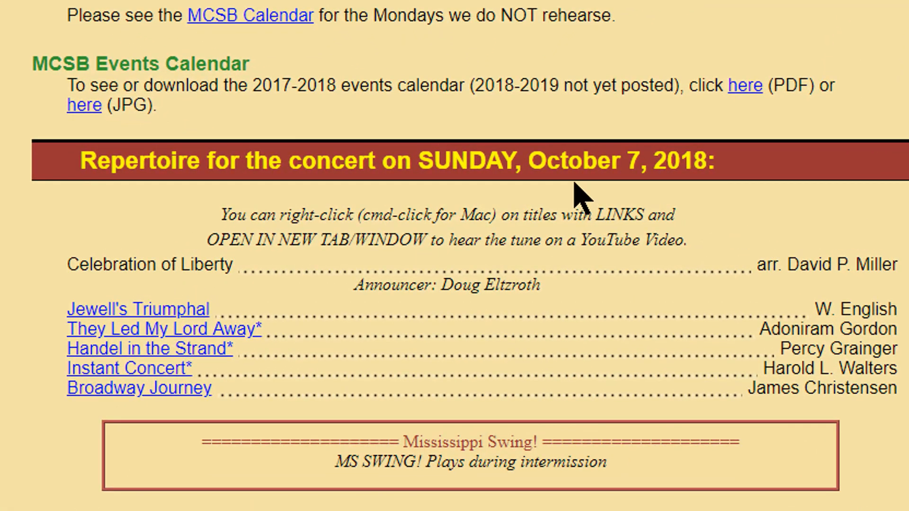
Step: Reload the rehearsals page to confirm the SUNDAY, December 16, 2018 heading, then return to Notepad++
key(F5)
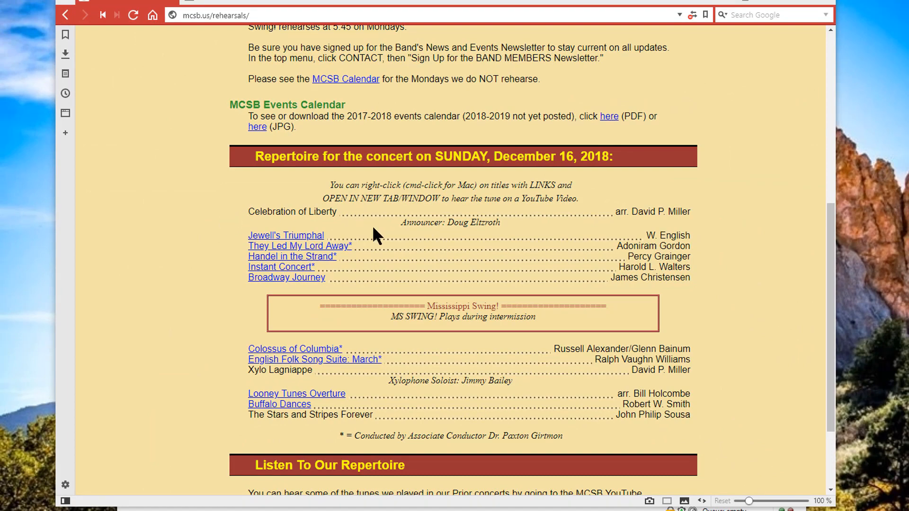
key(alt+Tab)
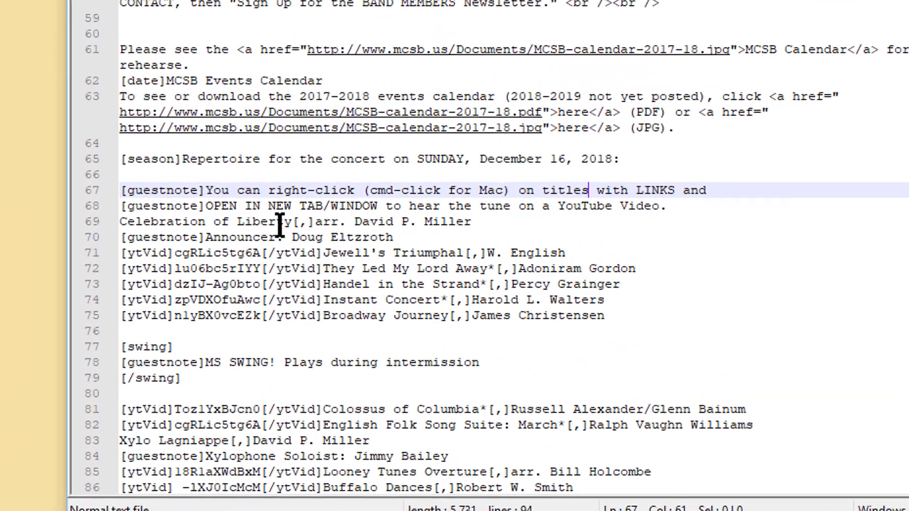
Step: Replace the Celebration of Liberty title on line 69 with 'A Most Wonderful Christmas'
click(256, 225)
drag(292, 221, 116, 220)
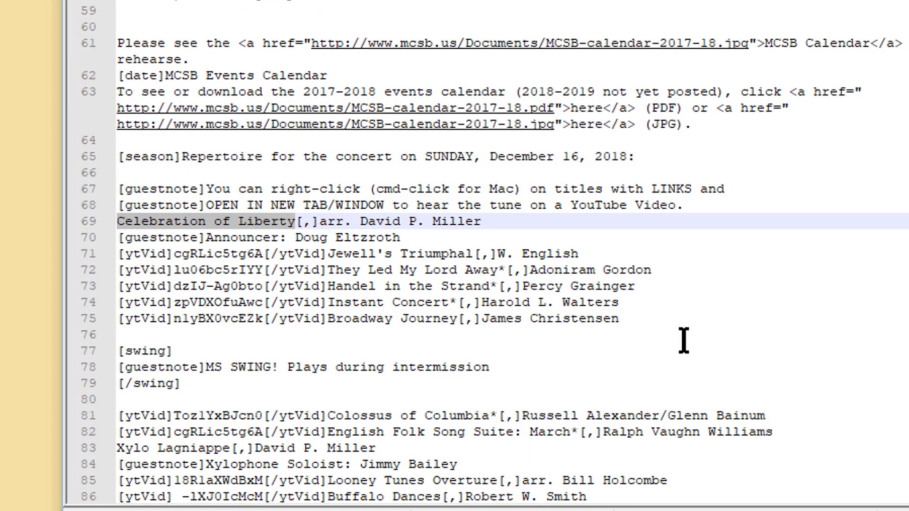
key(alt+Tab)
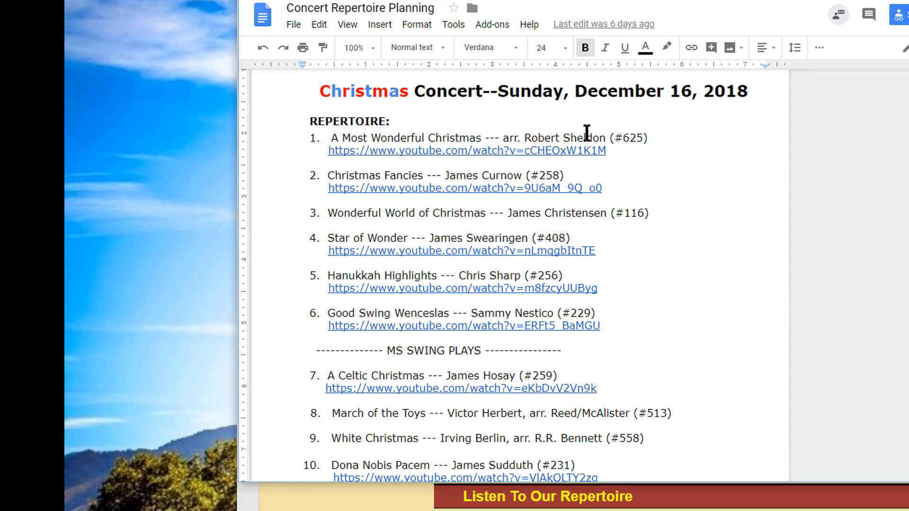
key(alt+Tab)
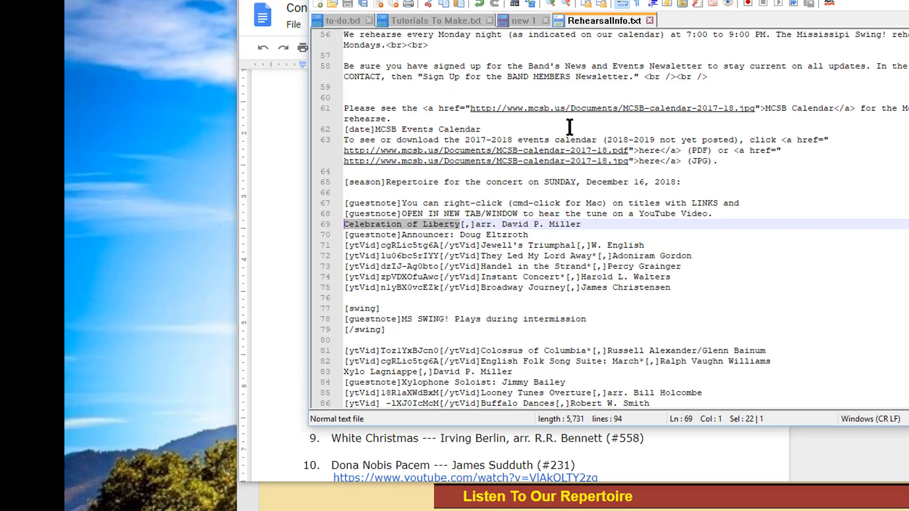
key(BackSpace)
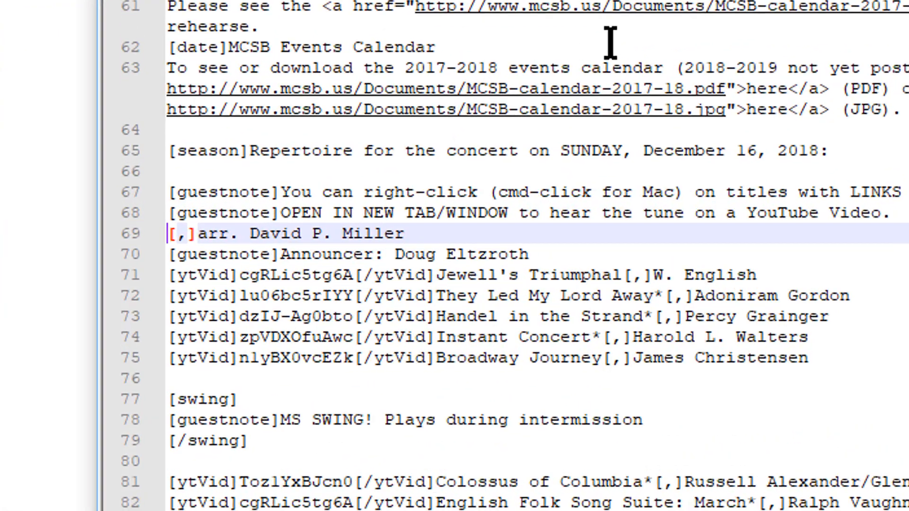
text(A cost Wond)
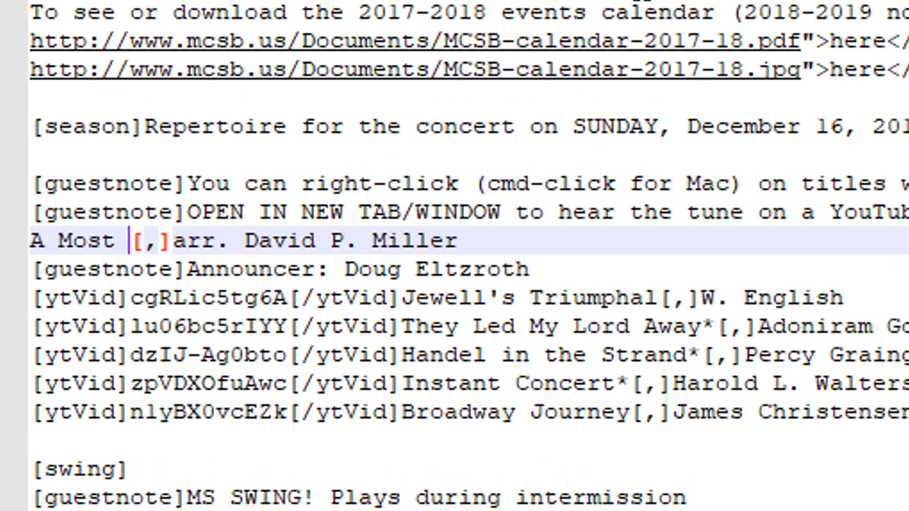
text(erful Chri)
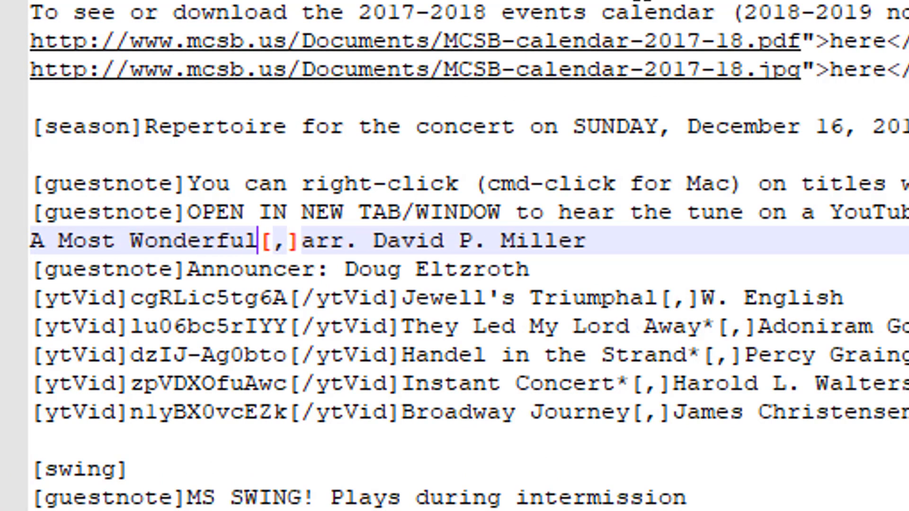
text(stmas)
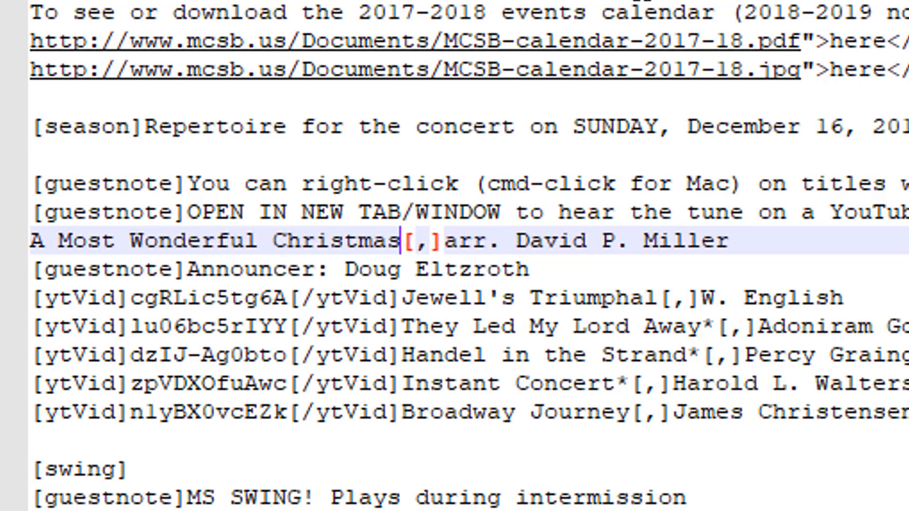
Step: Change the arranger credit on line 69 to James Swearingen
key(Right)
key(Right)
key(Right)
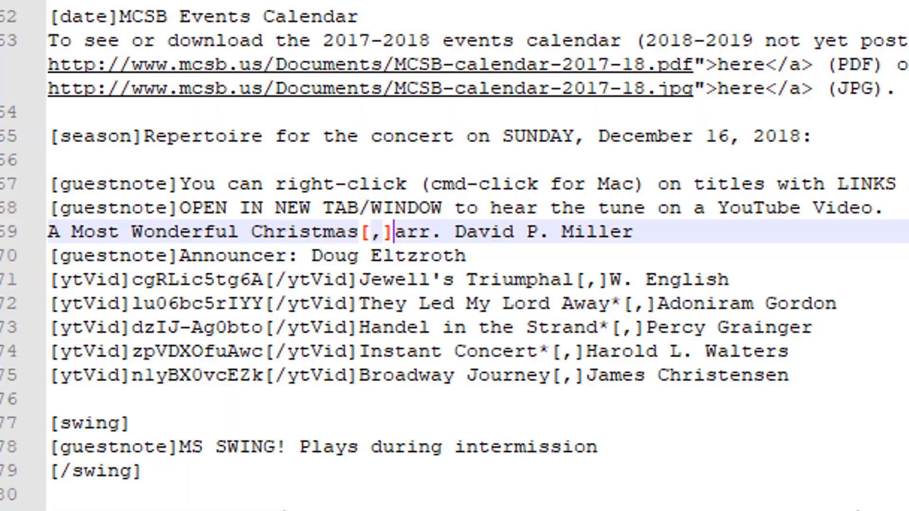
click(459, 231)
key(shift+End)
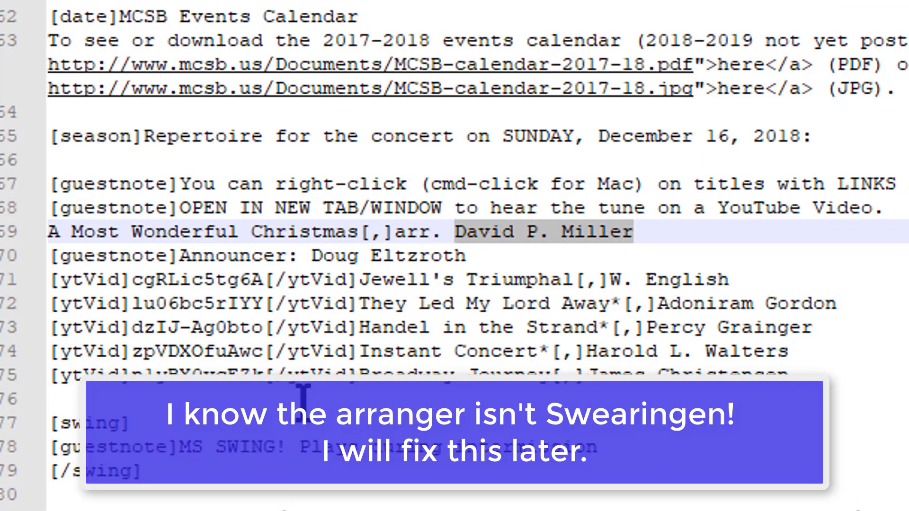
text(James Swearingen)
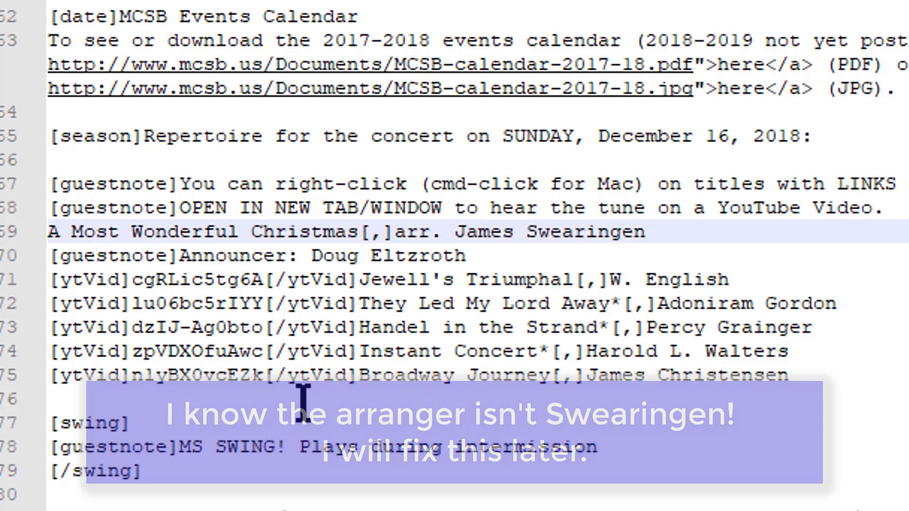
key(alt+Tab)
key(alt+Tab)
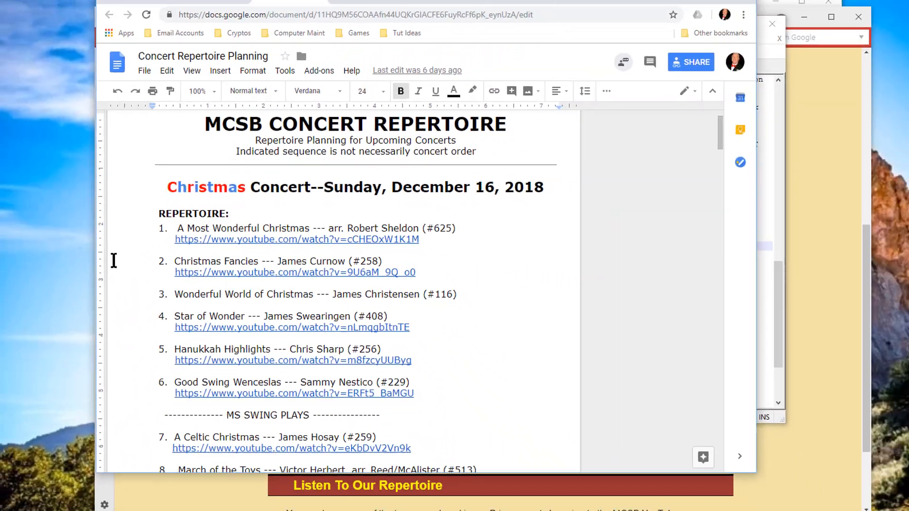
Step: Put the planning document's repertoire list on the left and Notepad++ on the right, side by side
scroll(113, 260, down, 3)
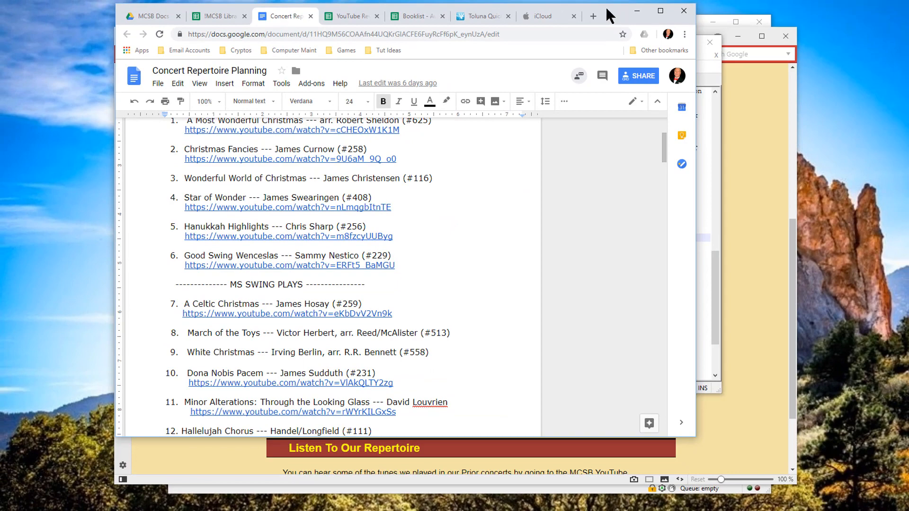
drag(605, 5, 455, 22)
drag(567, 47, 711, 66)
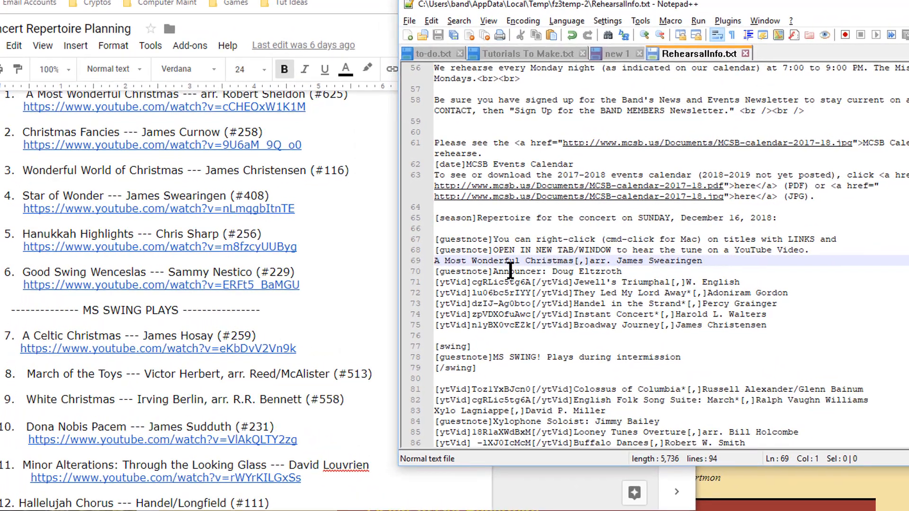
Step: Delete the Announcer note line and credit A Most Wonderful Christmas to arranger Robert Sheldon
click(509, 271)
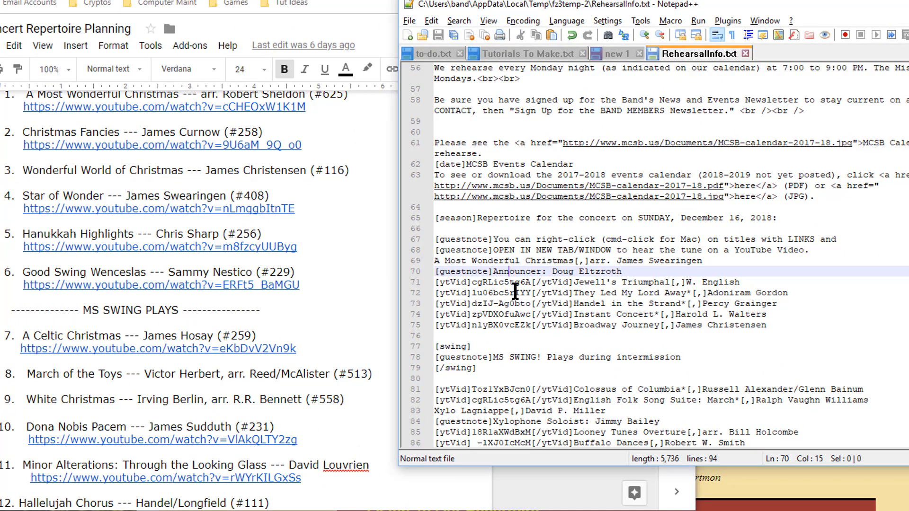
key(Home)
key(shift+Down)
key(Delete)
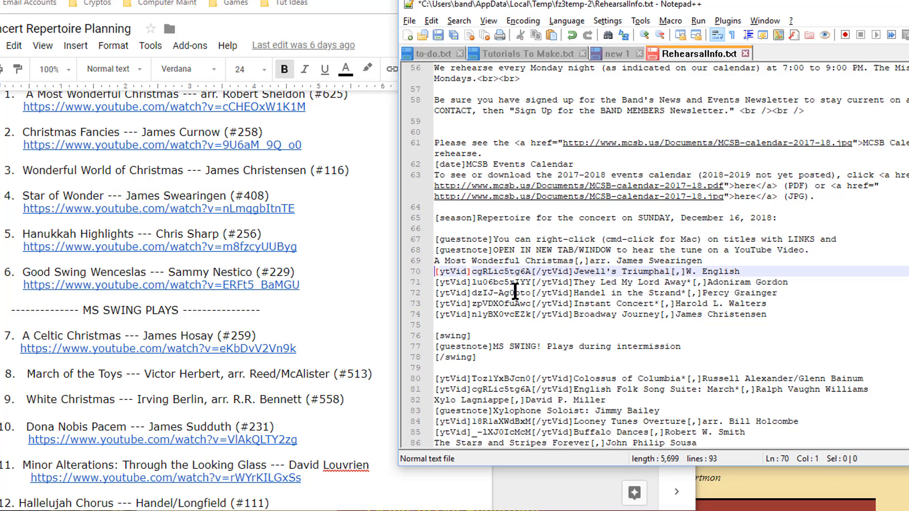
key(ctrl+Right)
key(ctrl+Right)
key(ctrl+Right)
key(Right)
key(Right)
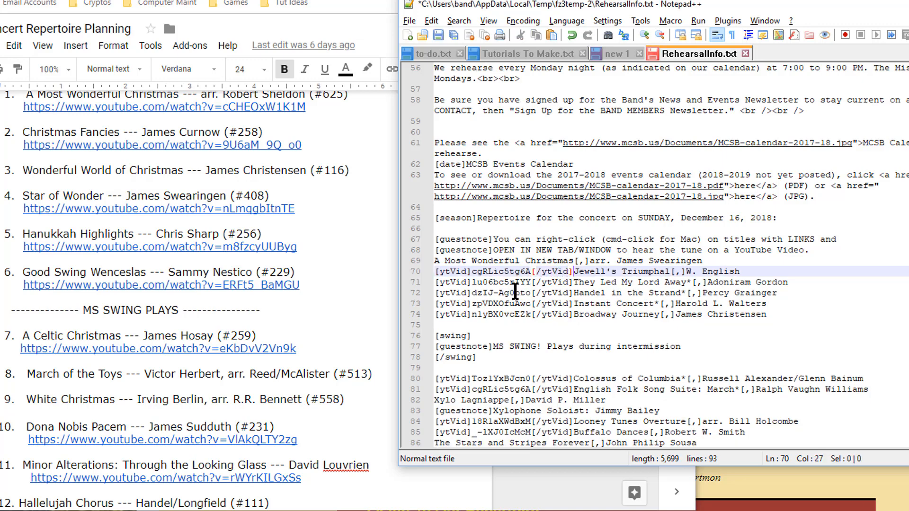
key(ctrl+shift+Right)
key(ctrl+shift+Right)
key(ctrl+shift+Right)
key(ctrl+shift+Right)
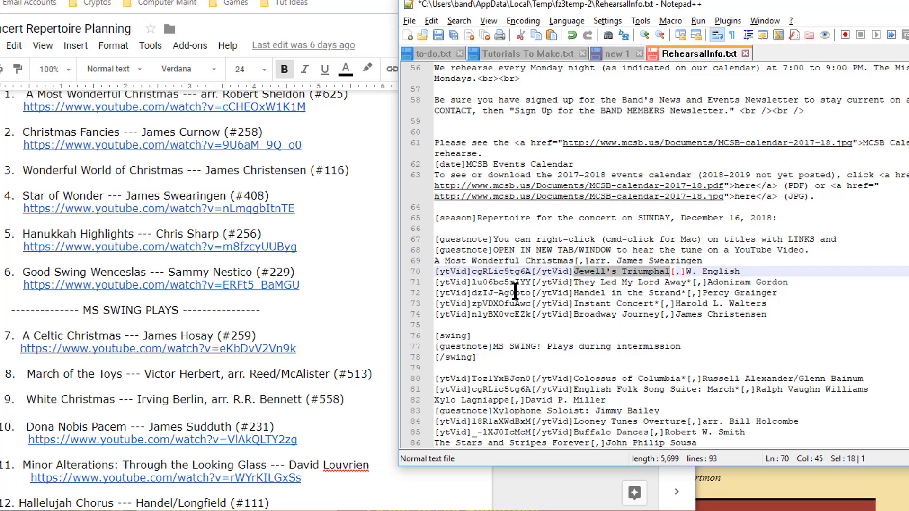
text(Star of Wonder)
key(Up)
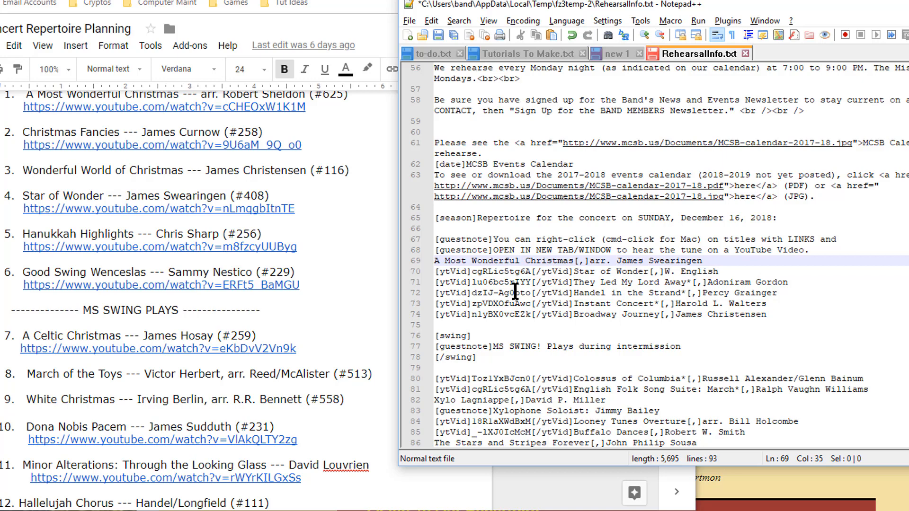
key(shift+End)
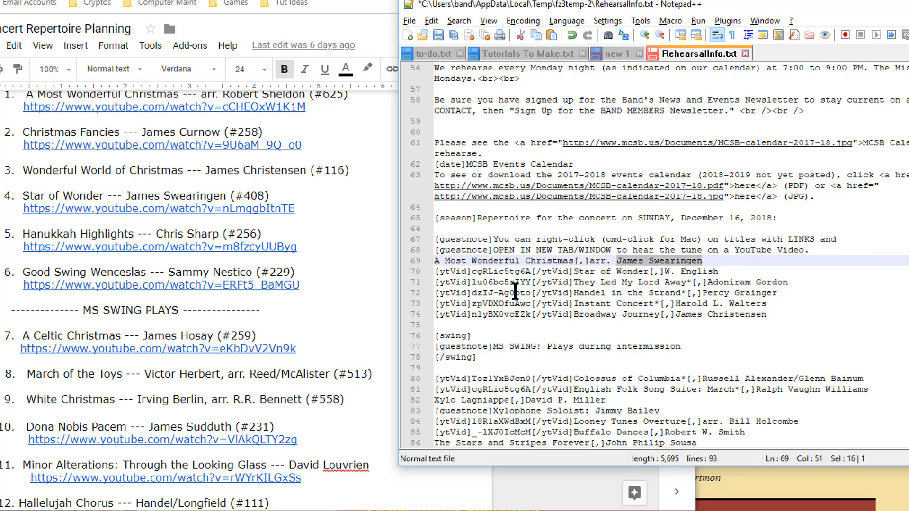
text(R)
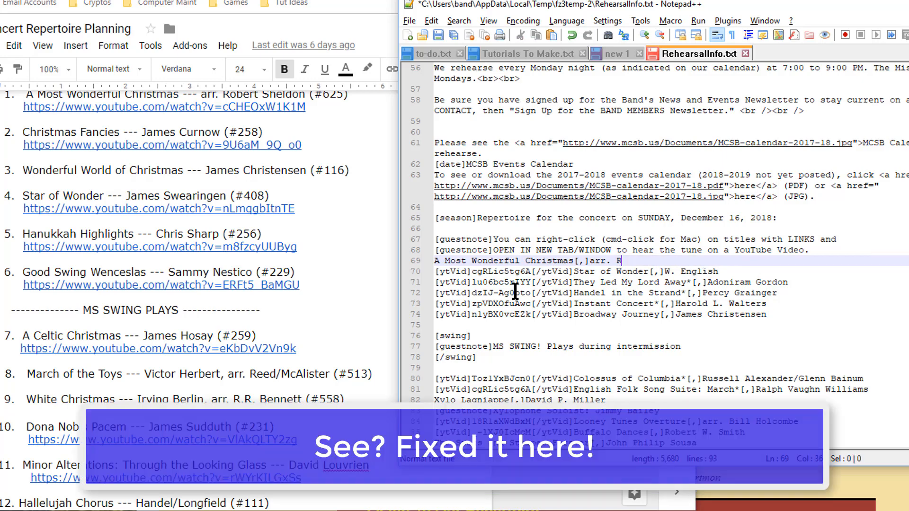
text(obert Sheldon)
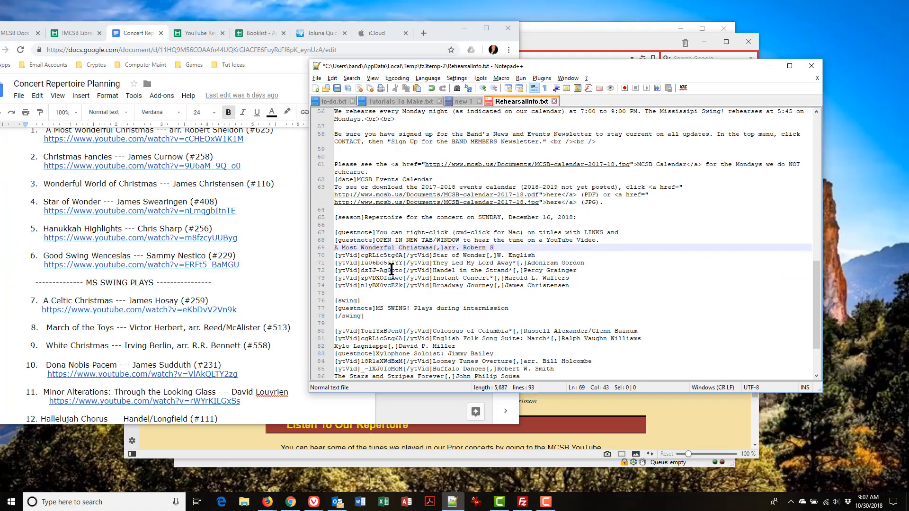
Step: Rewrite lines 70–71 as Christmas Fancies – James Curnow and Wonderful World of Christmas – James Christensen
key(Down)
key(shift+End)
key(ctrl+Left)
key(ctrl+Left)
key(ctrl+Left)
key(ctrl+Left)
key(ctrl+Left)
key(ctrl+Left)
key(ctrl+Left)
key(ctrl+shift+Right)
key(ctrl+shift+Right)
key(ctrl+shift+Right)
text(Christmas Fancies)
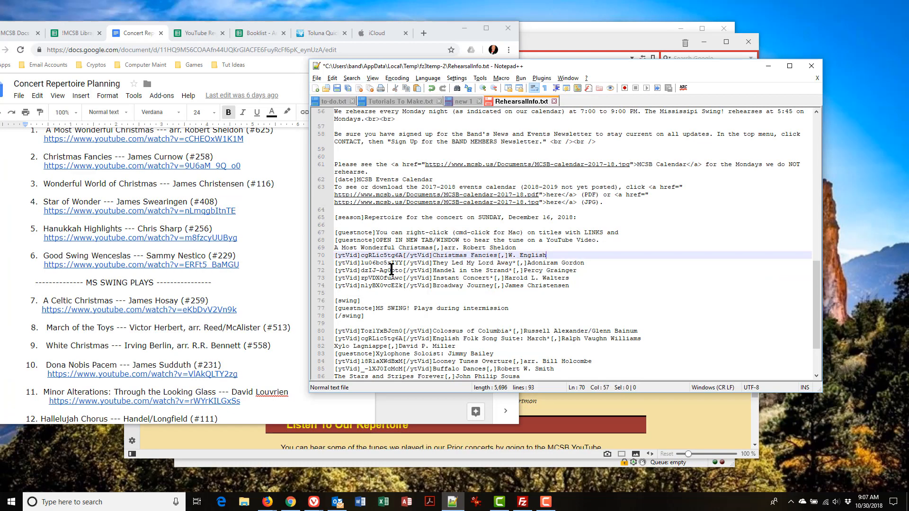
key(ctrl+Right)
key(shift+End)
text(James Curnow)
key(Down)
key(ctrl+Left)
key(ctrl+Left)
key(ctrl+Left)
key(ctrl+Left)
key(ctrl+Left)
key(ctrl+Left)
key(ctrl+Left)
key(ctrl+Left)
key(ctrl+shift+Right)
key(ctrl+shift+Right)
key(ctrl+shift+Right)
key(ctrl+shift+Right)
key(ctrl+shift+Right)
key(ctrl+shift+Right)
text(Wonderful World of Christmas)
key(ctrl+Right)
key(shift+End)
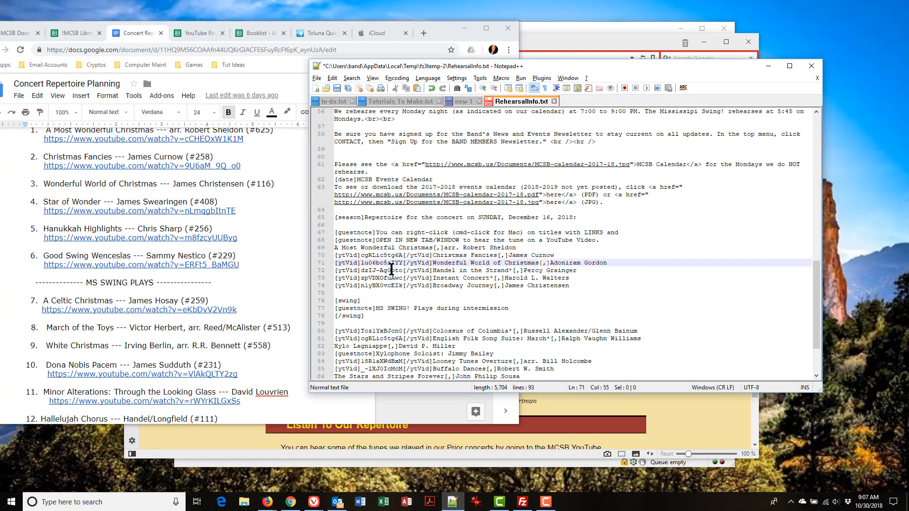
text(James Christensen)
Step: Rewrite lines 72–73 as Star of Wonder – James Swearingen and Hanukkah Highlights – Chris Sharp
key(Down)
key(ctrl+Left)
key(ctrl+Left)
key(ctrl+Left)
key(ctrl+Left)
key(ctrl+Left)
key(ctrl+Left)
key(ctrl+Left)
key(ctrl+shift+Right)
key(ctrl+shift+Right)
key(ctrl+shift+Right)
key(ctrl+shift+Right)
key(ctrl+shift+Right)
text(Star of Wonder)
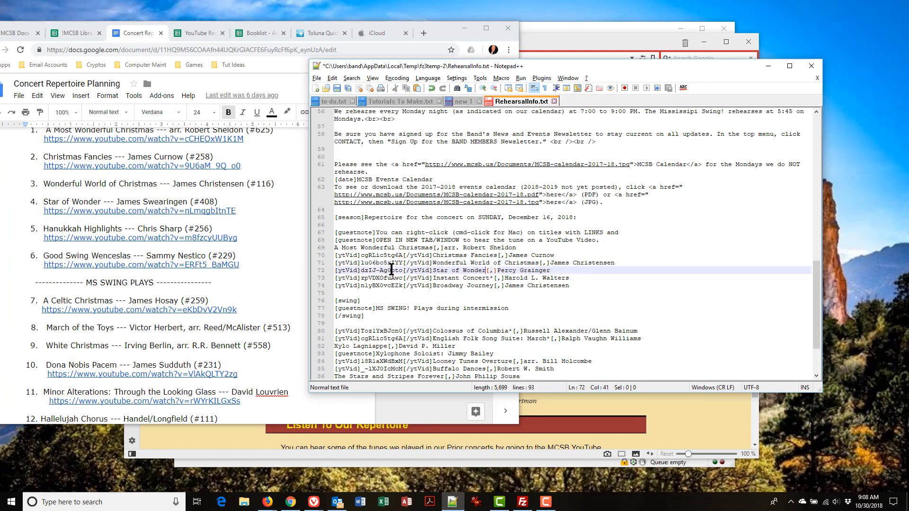
key(ctrl+Right)
key(shift+End)
text(James Swearingen)
key(Down)
key(ctrl+Left)
key(ctrl+Left)
key(ctrl+Left)
key(ctrl+Left)
key(ctrl+Left)
key(ctrl+Left)
key(ctrl+Left)
key(ctrl+shift+Right)
key(ctrl+shift+Right)
key(ctrl+shift+Right)
text(Hanukkah Highlights)
key(ctrl+Right)
key(shift+End)
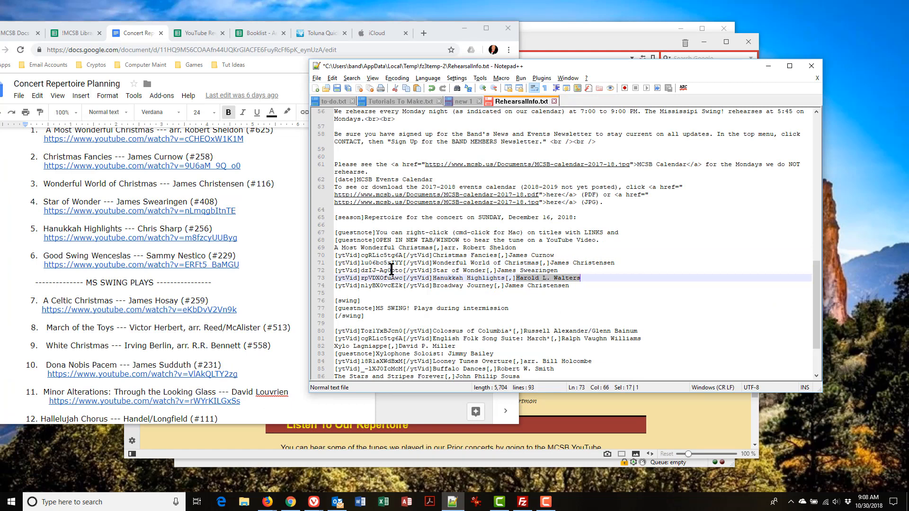
text(Chris Sharp)
Step: Enter Good Swing Wenceslas – Sammy Nestico, then A Celtic Christmas – James Hosay on line 80
key(Down)
key(Home)
key(ctrl+Right)
key(ctrl+Right)
key(ctrl+Right)
key(ctrl+Right)
key(ctrl+Right)
key(ctrl+Right)
key(ctrl+Right)
key(ctrl+shift+Right)
key(ctrl+shift+Right)
text(Good Swing Wenceslas)
key(ctrl+Right)
key(shift+End)
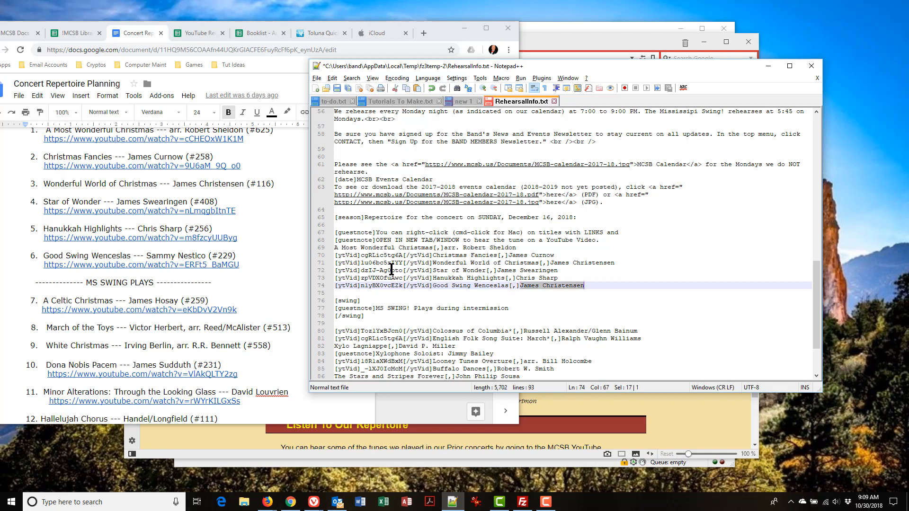
text(Sammy Nestico)
key(Down)
key(Down)
key(Down)
key(Down)
key(Down)
key(Down)
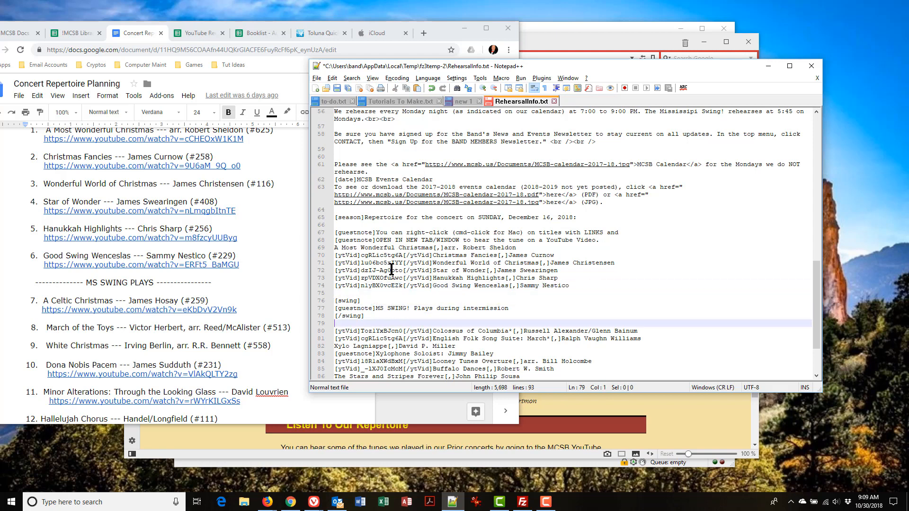
key(Home)
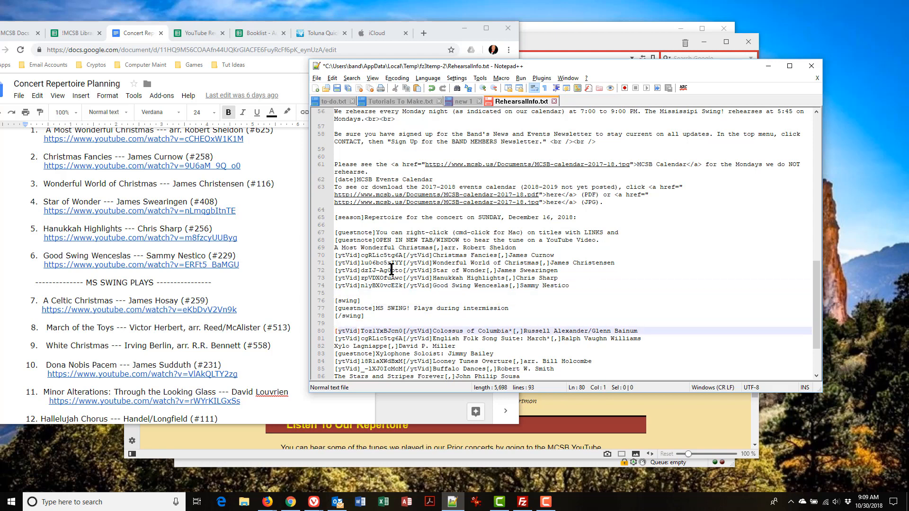
key(ctrl+Right)
key(ctrl+Right)
key(ctrl+Right)
key(ctrl+Right)
key(ctrl+Right)
key(ctrl+Right)
key(ctrl+Right)
key(ctrl+shift+Right)
key(ctrl+shift+Right)
key(ctrl+shift+Right)
key(shift+Right)
text(A Celtic Christmas)
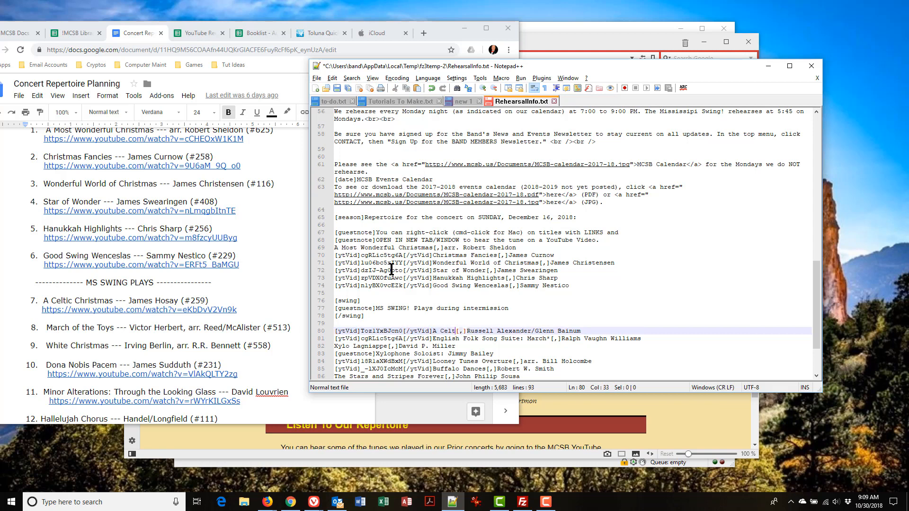
key(ctrl+Right)
key(shift+End)
text(James Hosay)
Step: Enter March of the Toys – Victor Herbert, arr. Reed/McAlister and White Christmas – Irving Berlin, arr. R.R. Bennett
key(Down)
key(Home)
key(ctrl+Right)
key(ctrl+Right)
key(ctrl+Right)
key(ctrl+Right)
key(ctrl+Right)
key(ctrl+Right)
key(ctrl+Right)
key(ctrl+shift+Right)
key(ctrl+shift+Right)
key(ctrl+shift+Right)
key(ctrl+shift+Right)
key(shift+Right)
key(shift+Right)
key(shift+Right)
key(shift+Right)
key(shift+Right)
key(shift+Right)
key(shift+Right)
key(shift+Right)
text(March of the Toys)
key(Right)
key(Right)
key(Right)
key(shift+End)
text(Victor Herbert, arr. Reed/McAlister)
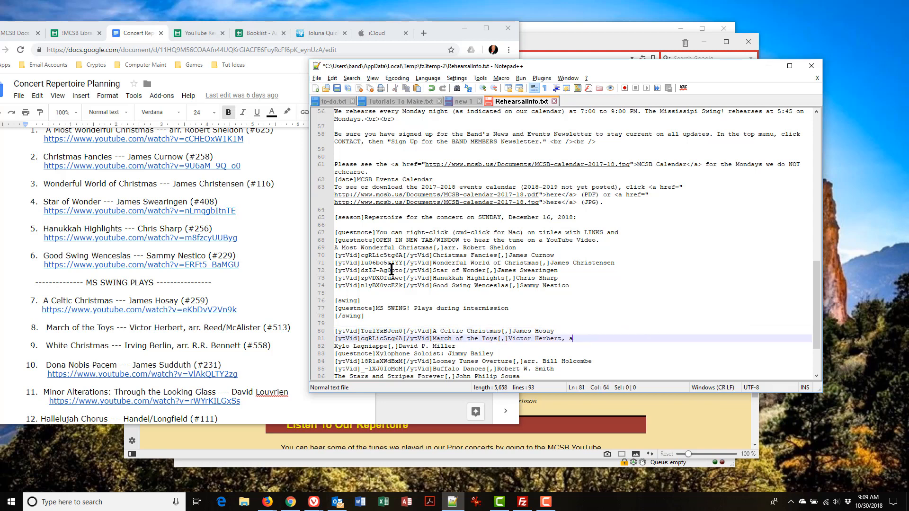
key(Down)
key(Home)
key(ctrl+shift+Right)
key(ctrl+shift+Right)
text(White Christmas)
key(Right)
key(Right)
Step: Delete the xylophone soloist note and enter Dona Nobis Pacem – James Sudduth
key(Right)
key(shift+End)
text(Irving Berlin, arr. R.R. Bennett)
key(Down)
key(Home)
key(shift+End)
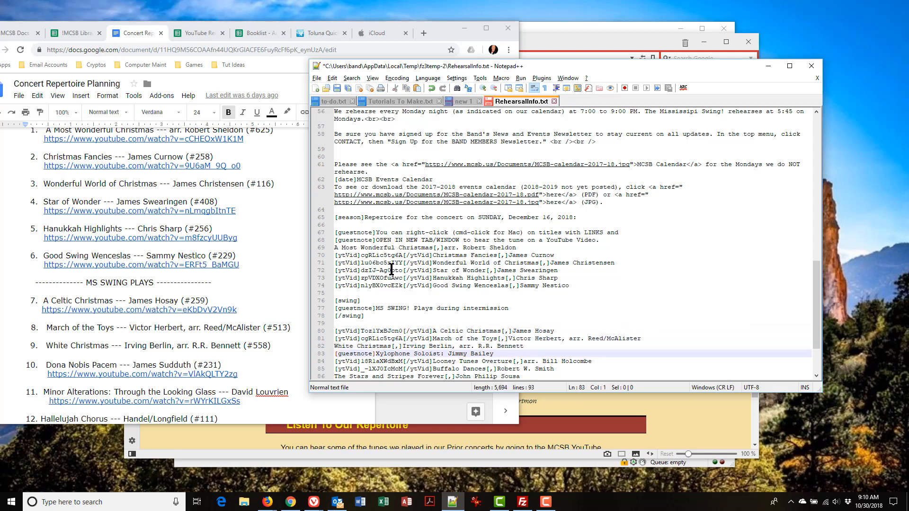
key(Delete)
key(Delete)
key(ctrl+Right)
key(ctrl+Right)
key(ctrl+Right)
key(ctrl+Right)
key(ctrl+Right)
key(ctrl+Right)
key(ctrl+Right)
key(ctrl+shift+Right)
key(ctrl+shift+Right)
key(ctrl+shift+Right)
text(Dona Nobis Pacem)
key(Right)
Step: Enter Minor Alterations – David Louvrien and Hallelujah Chorus – Handel/Longfield as the last entries
key(Right)
key(Right)
key(shift+End)
text(James Sudduth)
key(Down)
key(Home)
key(ctrl+Right)
key(ctrl+Right)
key(ctrl+Right)
key(ctrl+Right)
key(ctrl+Right)
key(ctrl+Right)
key(ctrl+Right)
key(ctrl+shift+Right)
key(ctrl+shift+Right)
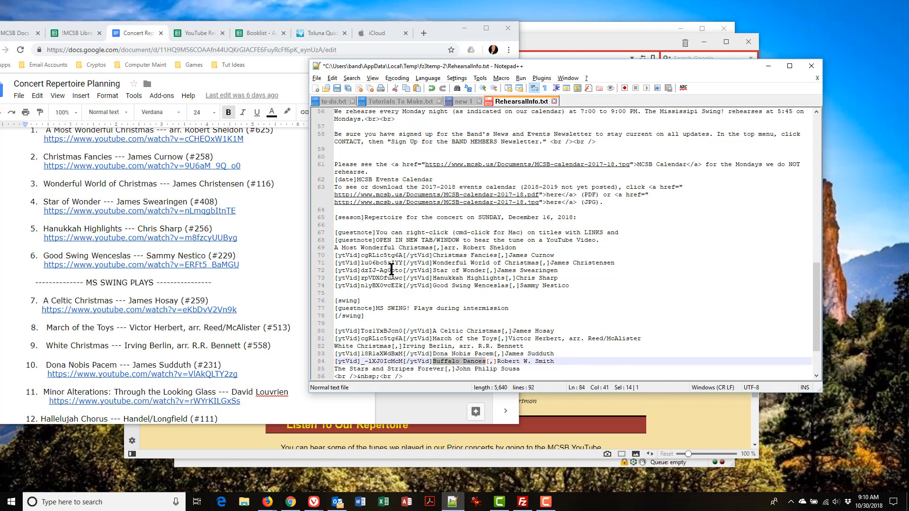
text(Minor Alterations)
key(Right)
key(Right)
key(Right)
key(shift+End)
text(David Louvrien)
key(Down)
key(Home)
key(ctrl+shift+Right)
key(ctrl+shift+Right)
key(ctrl+shift+Right)
key(ctrl+shift+Right)
key(ctrl+shift+Right)
text(Hallelujah Chorus)
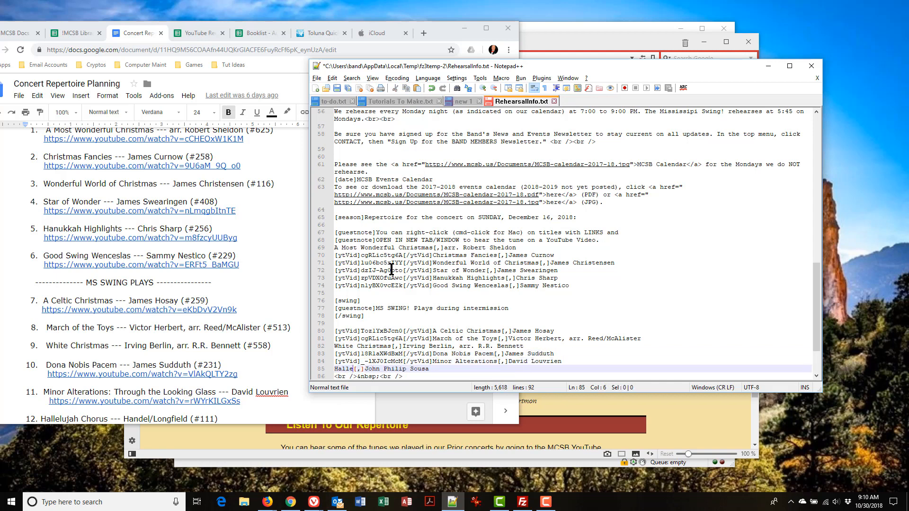
key(Right)
key(Right)
key(Right)
key(shift+End)
text(Handel/Longfield)
key(Down)
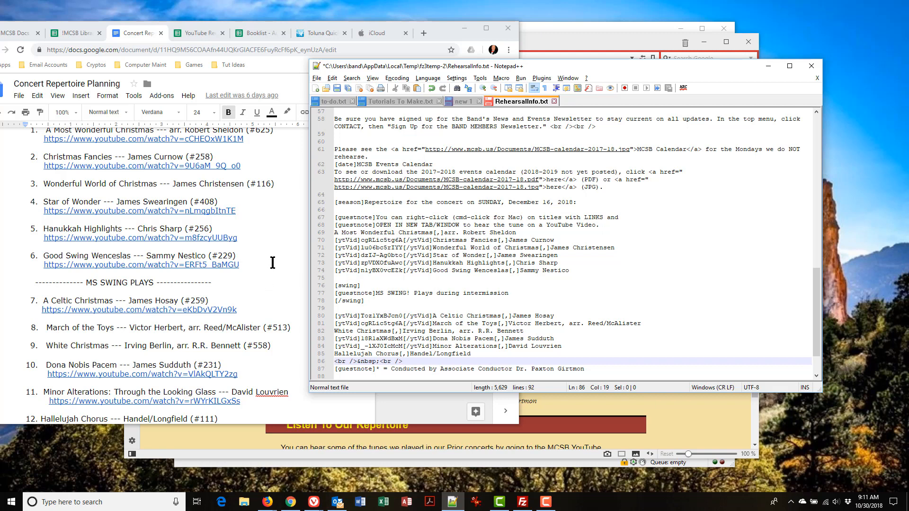
Step: Copy the [ytVid] tag from line 70 and build an empty [ytVid][/ytVid] pair before A Most Wonderful Christmas
scroll(273, 263, up, 1)
scroll(272, 263, down, 1)
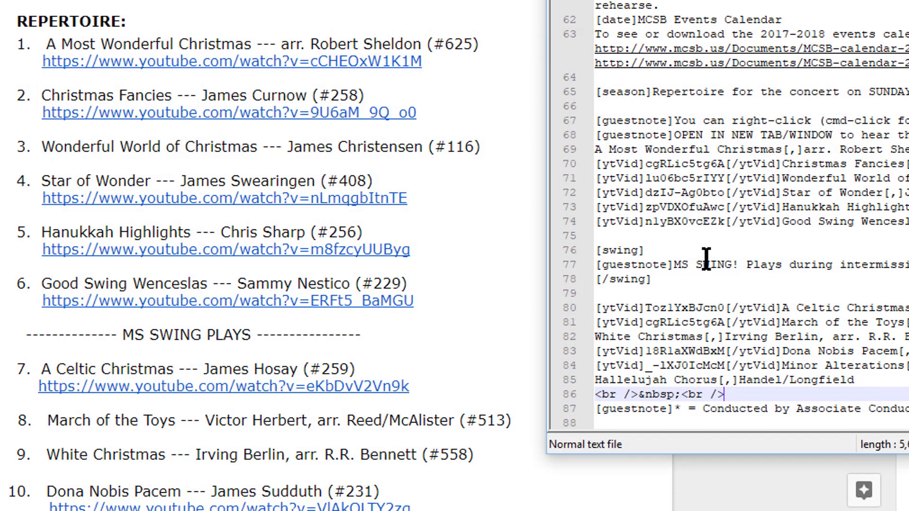
click(680, 150)
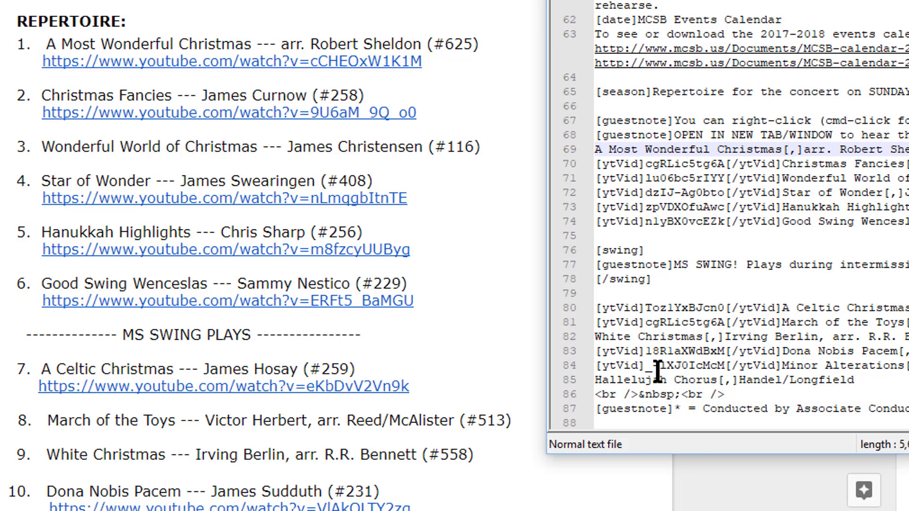
key(Down)
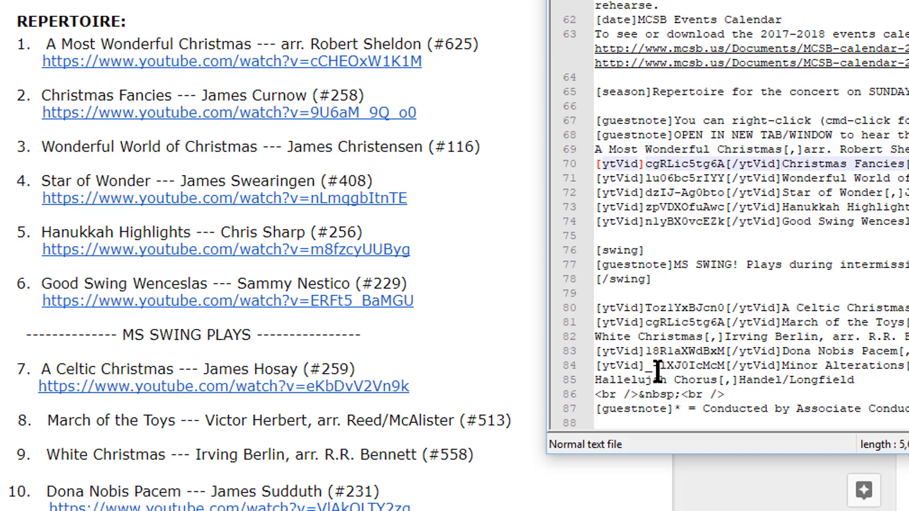
key(shift+Right)
key(shift+Right)
key(shift+Right)
key(shift+Right)
key(shift+Right)
key(shift+Right)
key(shift+Right)
key(ctrl+c)
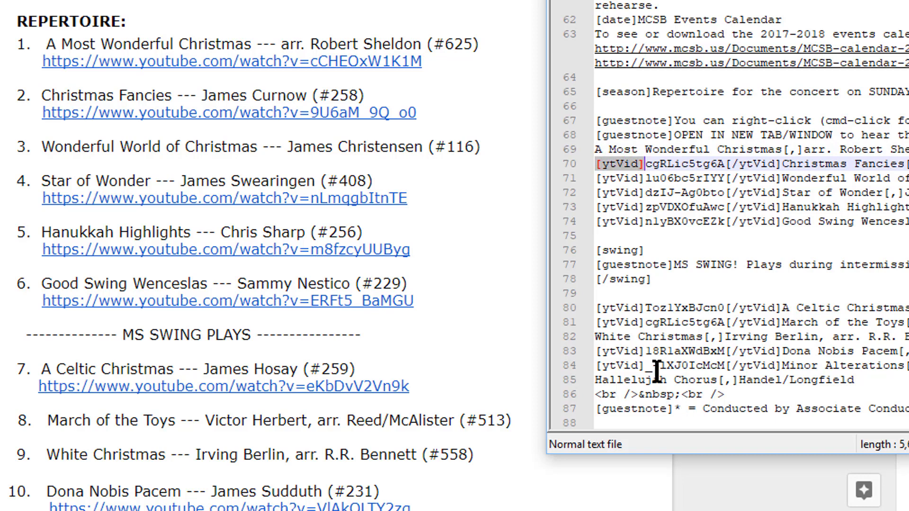
key(Up)
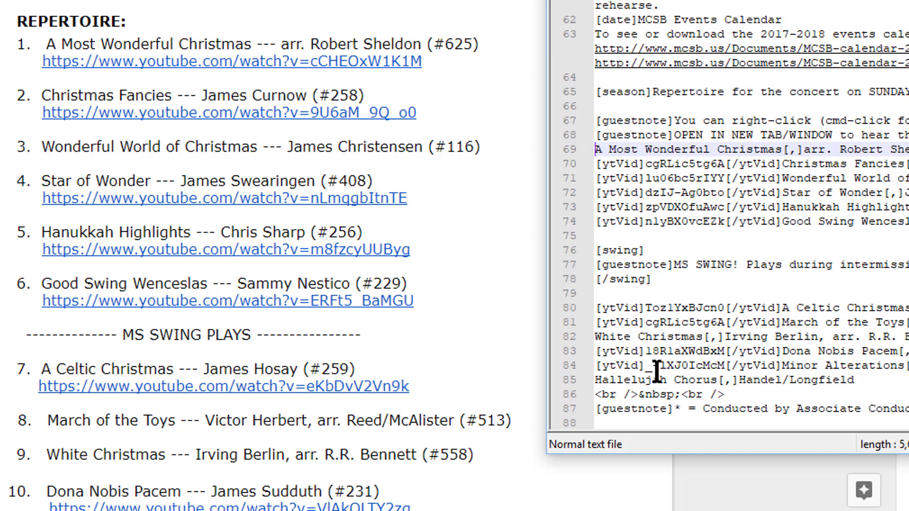
key(ctrl+v)
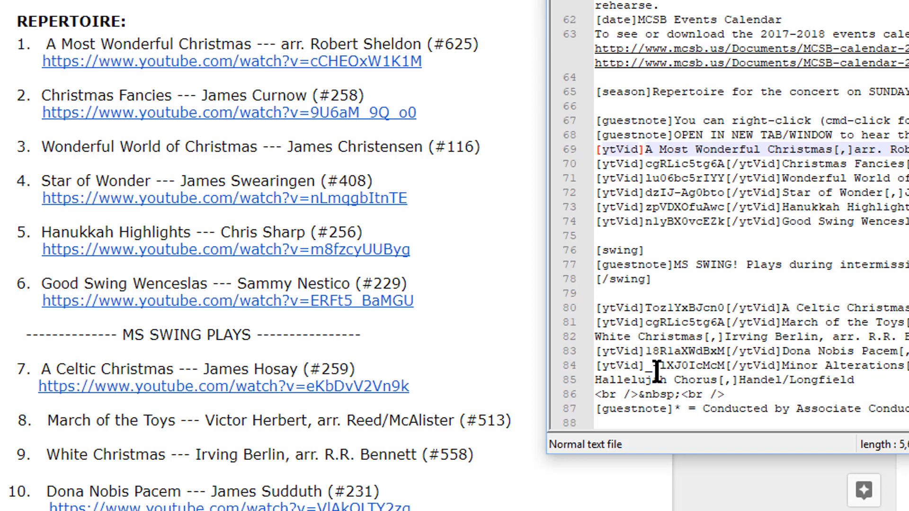
key(ctrl+v)
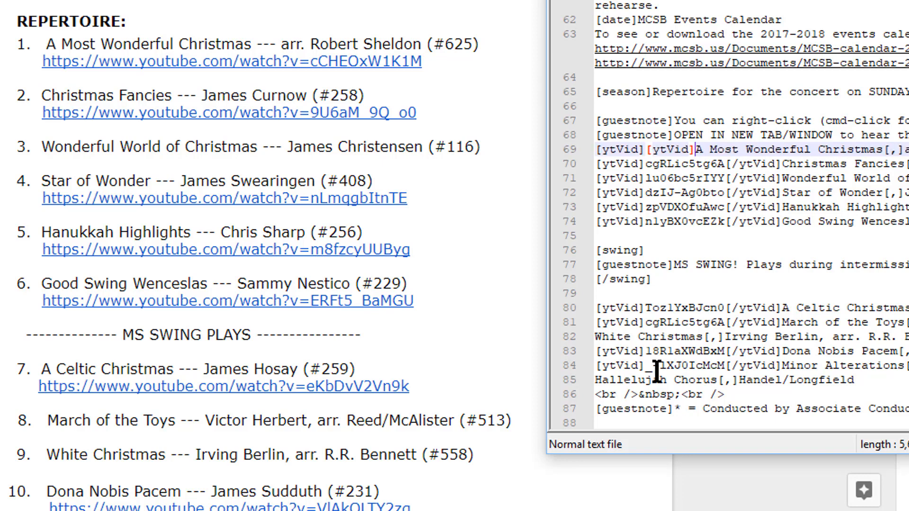
key(Left)
key(Left)
key(Left)
key(Left)
text(/)
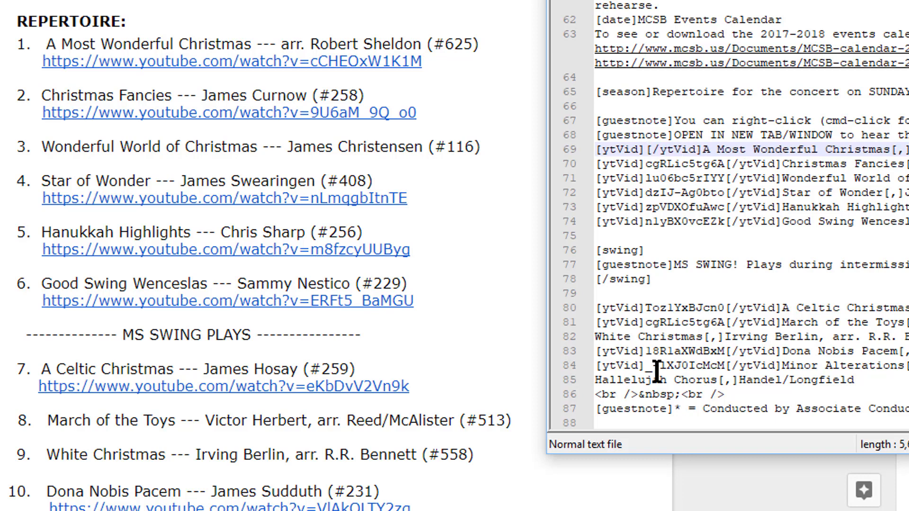
key(Left)
key(Left)
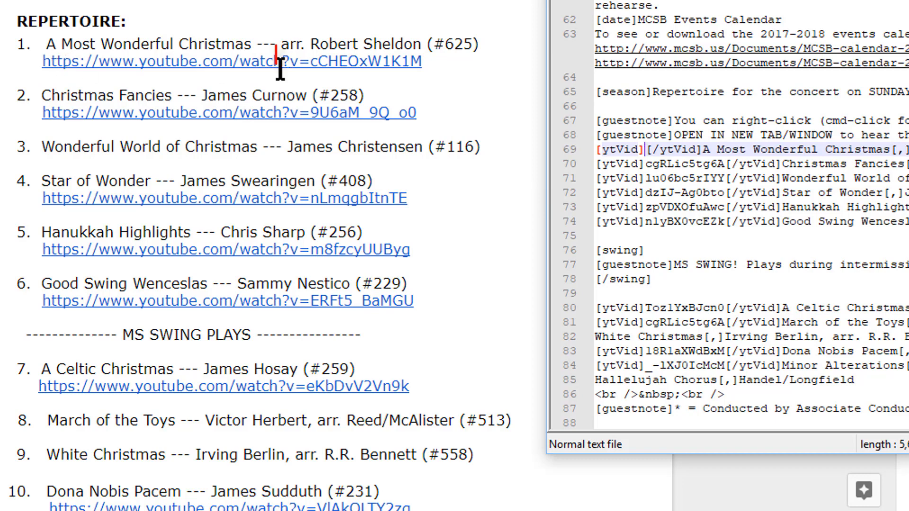
Step: Copy the first video ID from the planning document into the tags on line 69
click(311, 62)
drag(313, 61, 420, 61)
key(ctrl+c)
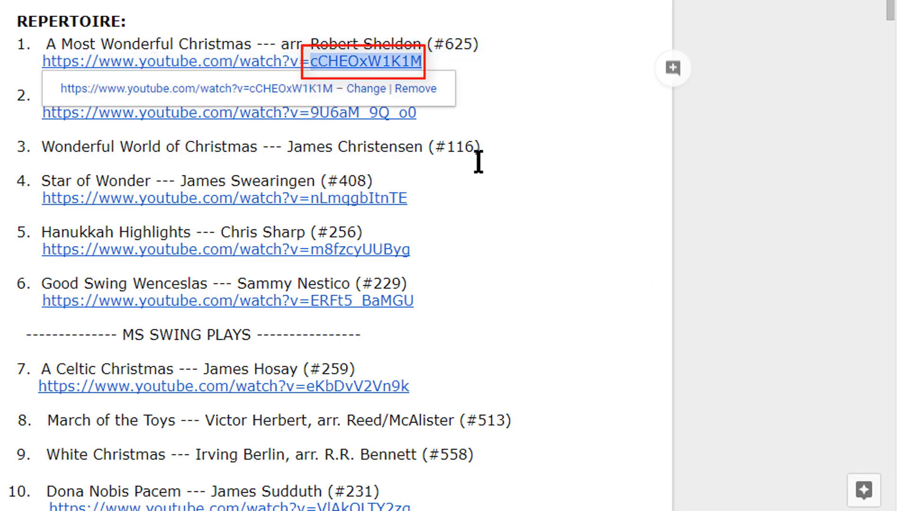
key(alt+Tab)
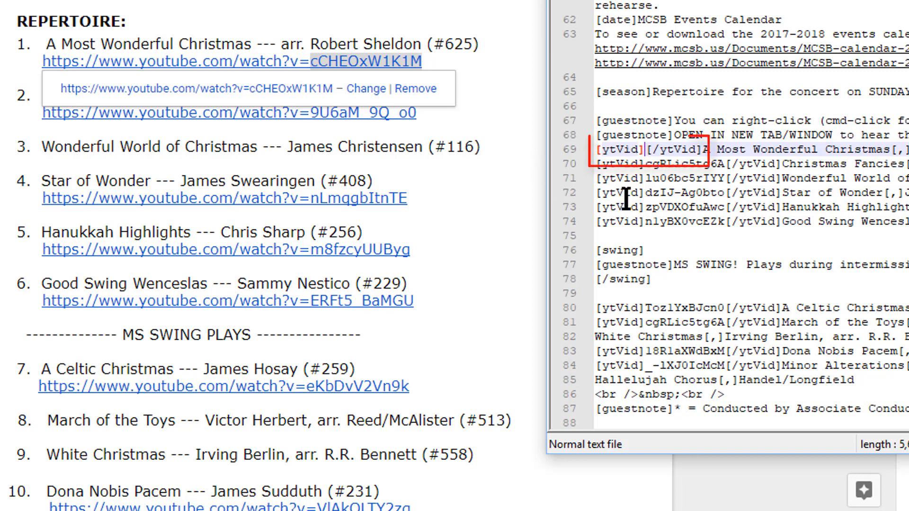
key(ctrl+v)
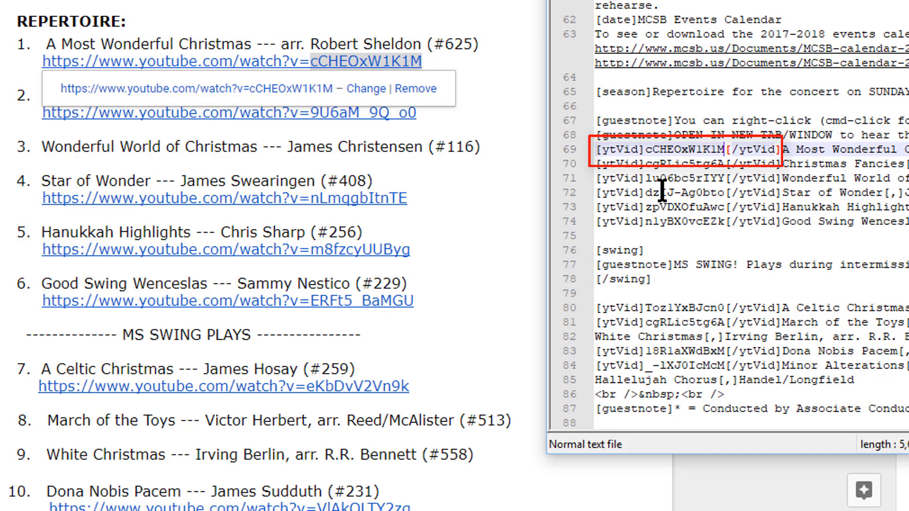
Step: Replace the old Christmas Fancies ID on line 70 with 9U6aM_9Q_o0
click(725, 165)
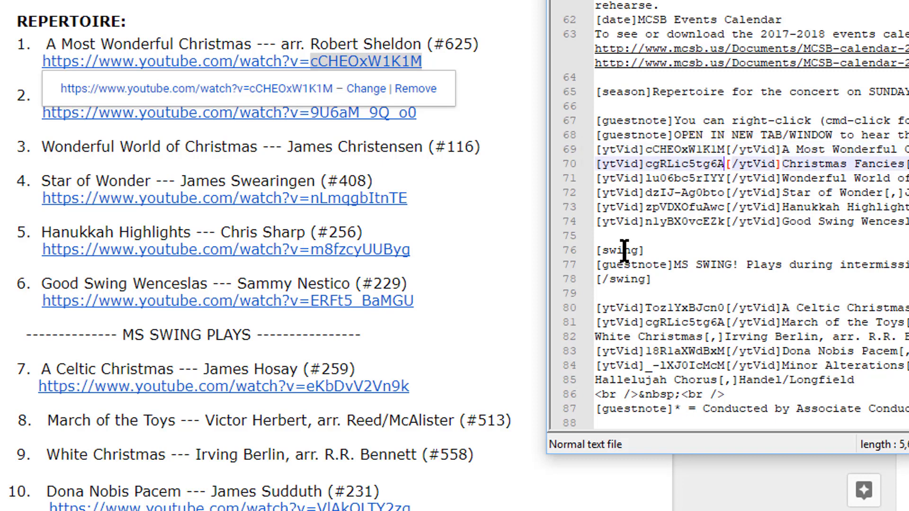
key(ctrl+shift+Left)
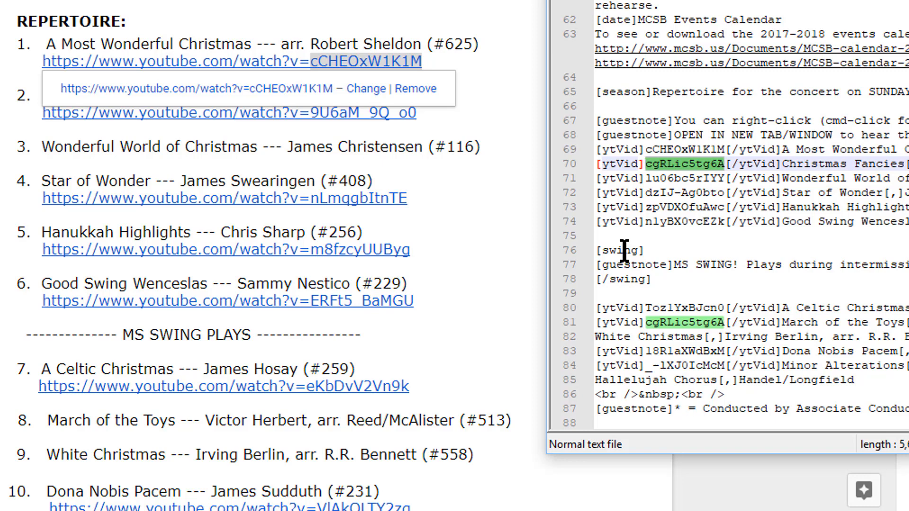
text(9U6aM_9Q_o0)
click(446, 118)
double_click(416, 113)
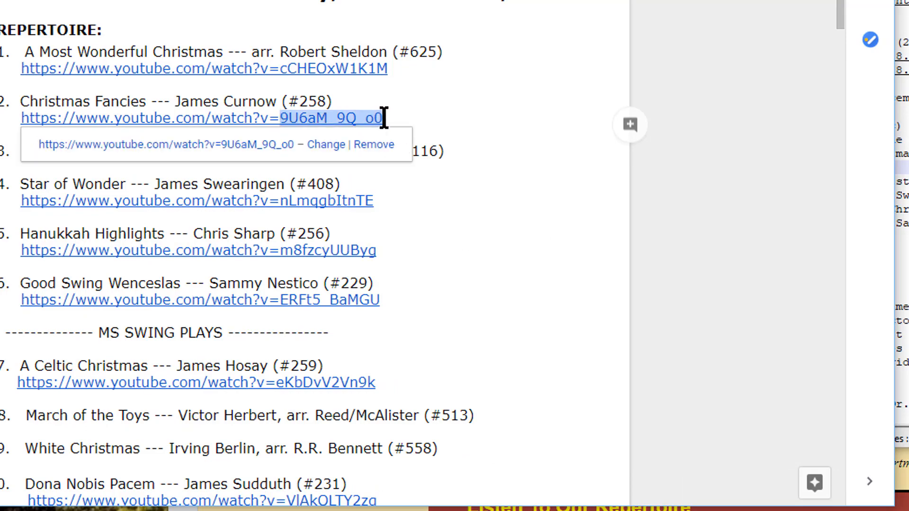
key(alt+Tab)
key(Down)
key(alt+Tab)
Step: Paste nLmqgbItnTE into line 71 and clear the old Star of Wonder ID on line 72
key(Down)
key(Down)
key(Down)
key(Down)
key(Down)
key(ctrl+shift+Left)
key(alt+Tab)
text(nLmqgbItnTE)
key(Down)
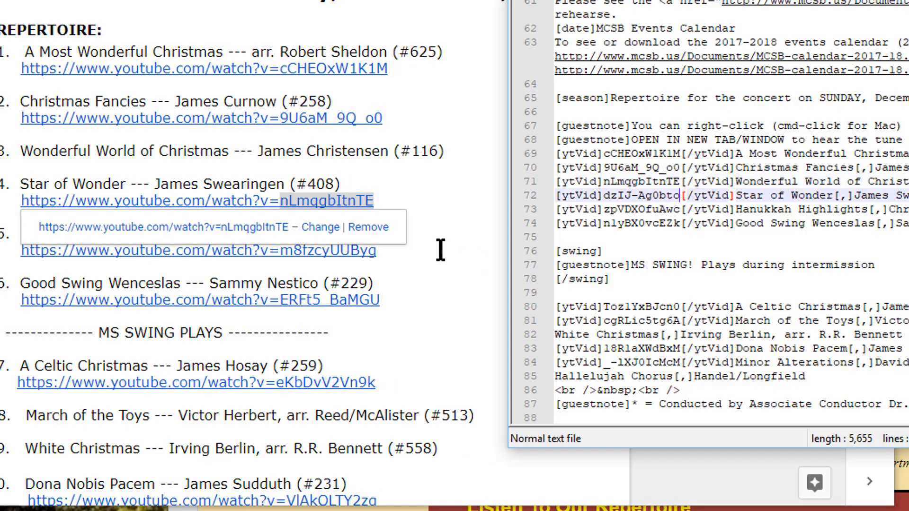
key(ctrl+BackSpace)
key(ctrl+BackSpace)
key(ctrl+BackSpace)
key(alt+Tab)
key(Down)
key(Down)
key(Down)
key(Up)
key(Up)
key(Up)
key(ctrl+shift+Left)
key(alt+Tab)
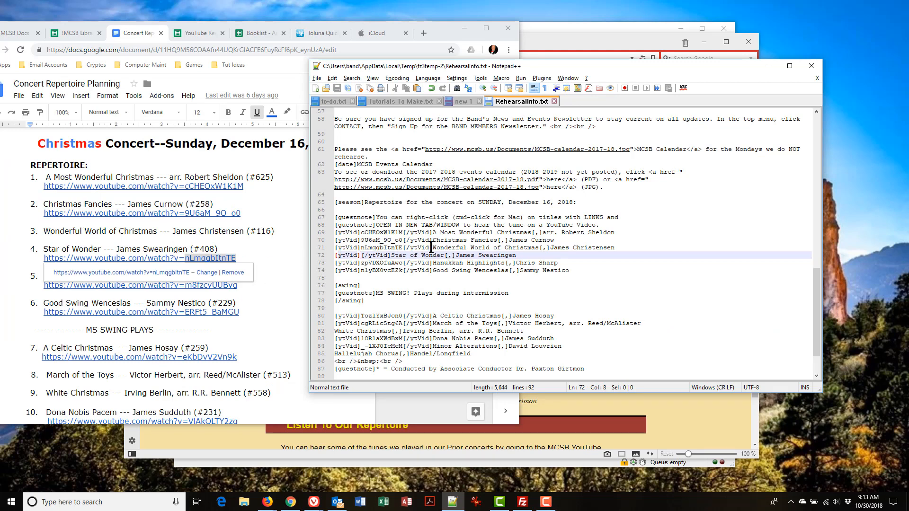
Step: Cut the misplaced tags from Wonderful World of Christmas and paste the Star of Wonder ID
drag(431, 246, 311, 252)
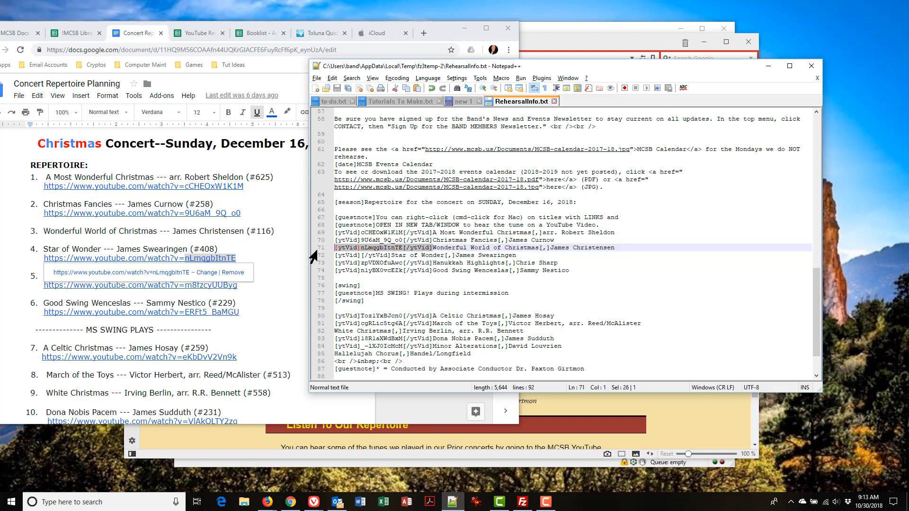
key(ctrl+x)
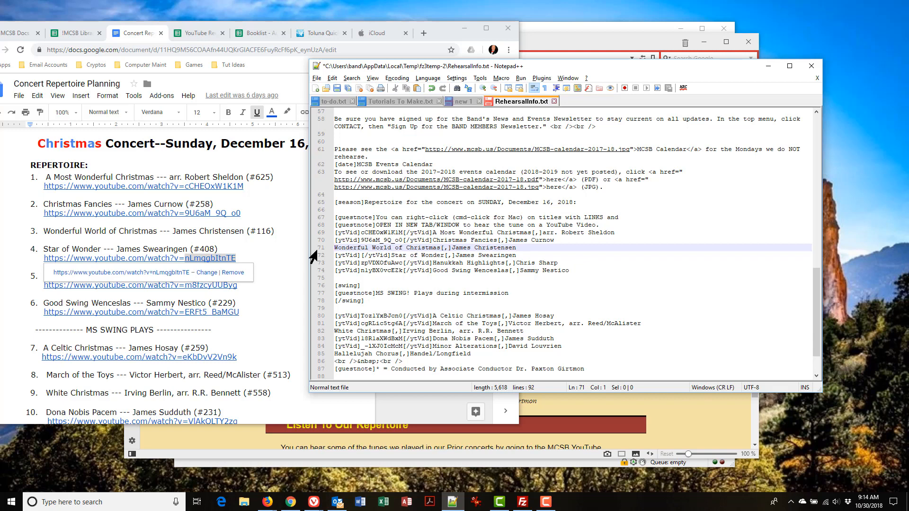
key(Down)
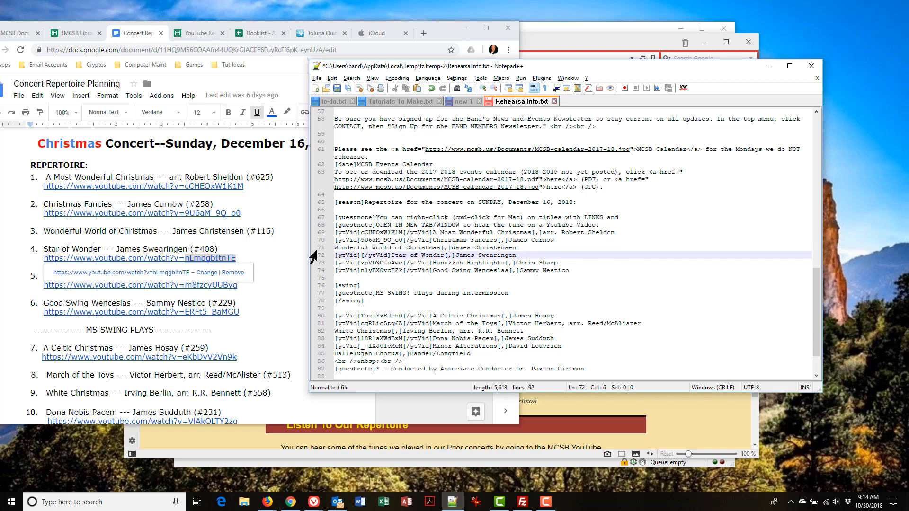
key(alt+Tab)
Step: Replace the Hanukkah Highlights ID on line 73 with m8fzcyUUByg
key(alt+Tab)
key(ctrl+v)
key(Down)
key(ctrl+shift+Left)
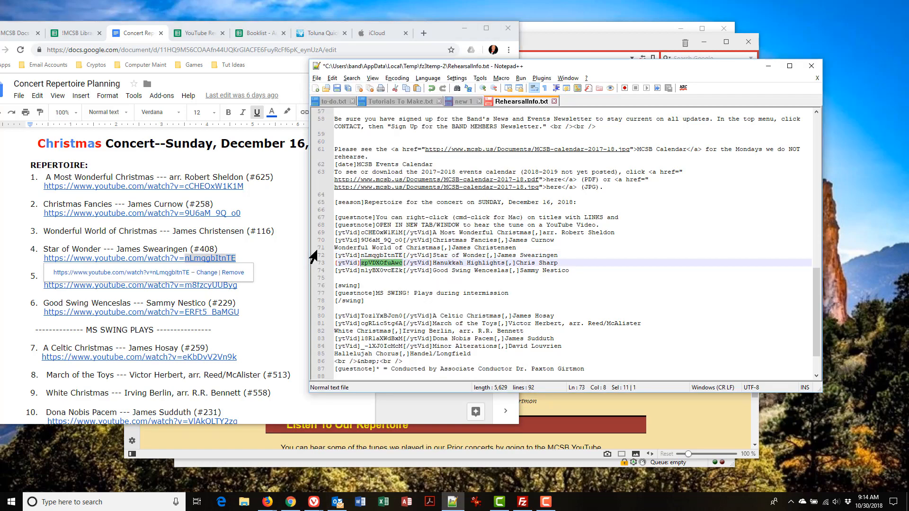
key(Delete)
key(alt+Tab)
key(ctrl+shift+Left)
key(ctrl+c)
Step: Replace the Good Swing Wenceslas ID on line 74 with ERFt5_BaMGU
key(alt+Tab)
key(ctrl+v)
key(Down)
key(ctrl+shift+Left)
key(Delete)
key(alt+Tab)
key(Down)
key(Down)
key(Down)
key(ctrl+shift+Left)
key(ctrl+c)
Step: Replace the A Celtic Christmas ID on line 80 with eKbDvV2Vn9k
key(alt+Tab)
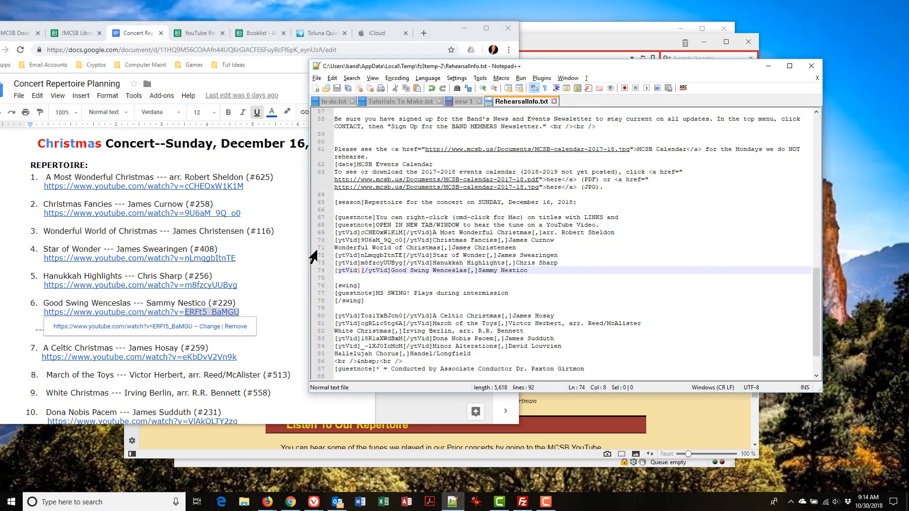
key(ctrl+v)
key(Down)
key(Down)
key(Down)
key(Down)
key(Down)
key(Down)
key(ctrl+shift+Left)
key(Delete)
key(alt+Tab)
key(Down)
key(Down)
key(Down)
key(Down)
key(Down)
key(ctrl+shift+Left)
key(ctrl+c)
key(alt+Tab)
key(ctrl+v)
key(Down)
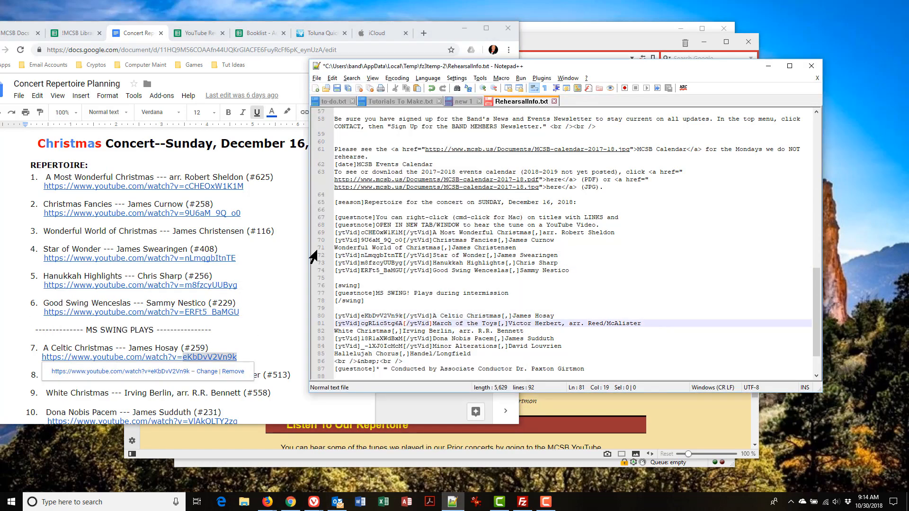
key(ctrl+shift+Left)
key(Delete)
key(alt+Tab)
Step: Remove the empty video tags from the unlinked March of the Toys line
key(Down)
key(Down)
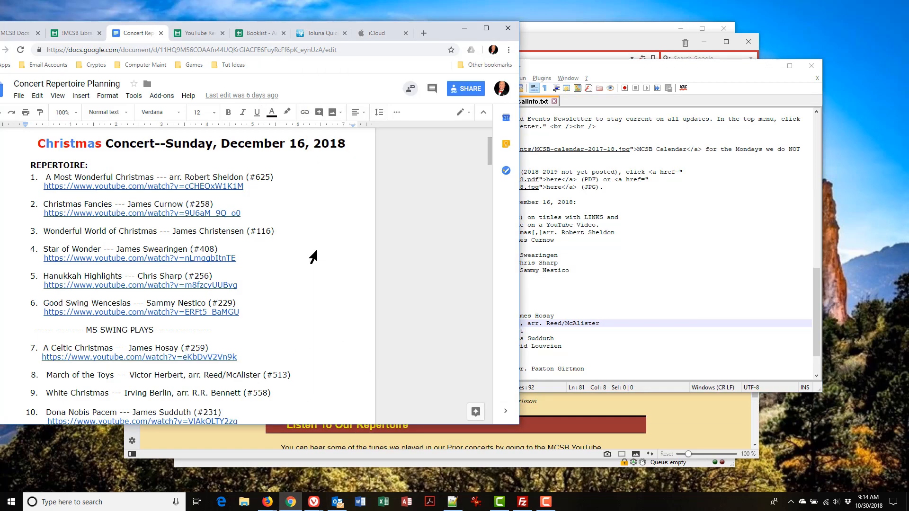
key(Down)
key(Down)
key(Down)
key(Down)
key(Down)
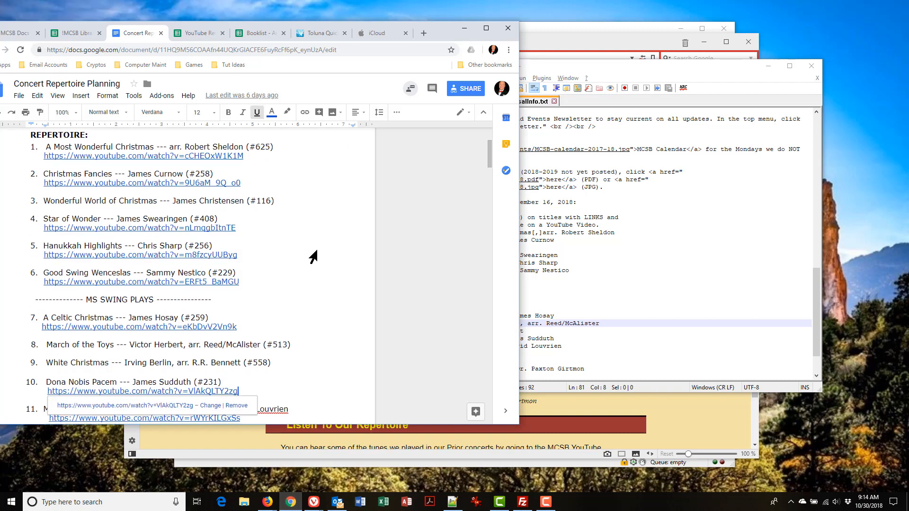
key(Left)
key(alt+Tab)
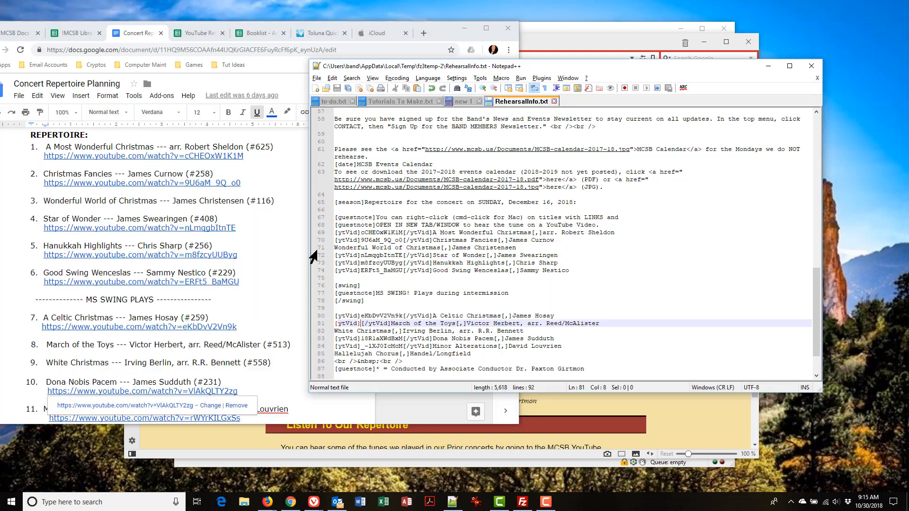
key(ctrl+Right)
key(ctrl+Right)
key(ctrl+Right)
key(shift+Home)
key(Delete)
Step: Replace the Dona Nobis Pacem ID on line 83 with VlAkQLTY2zg
key(Down)
key(Down)
key(ctrl+Right)
key(ctrl+Right)
key(ctrl+Right)
key(ctrl+shift+Right)
key(Delete)
key(alt+Tab)
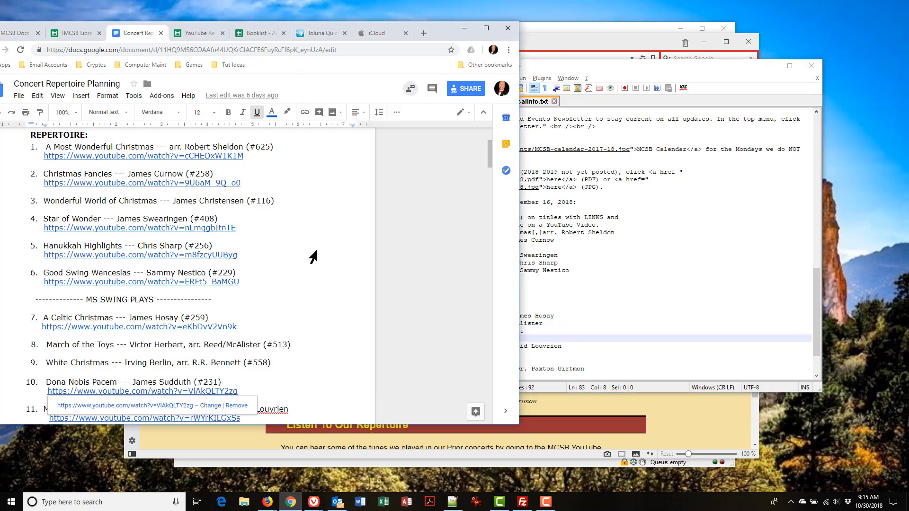
key(ctrl+shift+Left)
key(ctrl+c)
key(alt+Tab)
key(ctrl+v)
Step: Replace the Minor Alterations ID on line 84 with rWYrKILGxSs
key(Down)
key(ctrl+shift+Left)
key(ctrl+shift+Left)
key(ctrl+shift+Left)
key(Delete)
key(alt+Tab)
key(Down)
key(Down)
key(Down)
key(Down)
key(Left)
key(ctrl+shift+Left)
key(ctrl+c)
key(alt+Tab)
key(ctrl+v)
Step: Check the Hallelujah Chorus line and save RehearsalInfo.txt
key(Down)
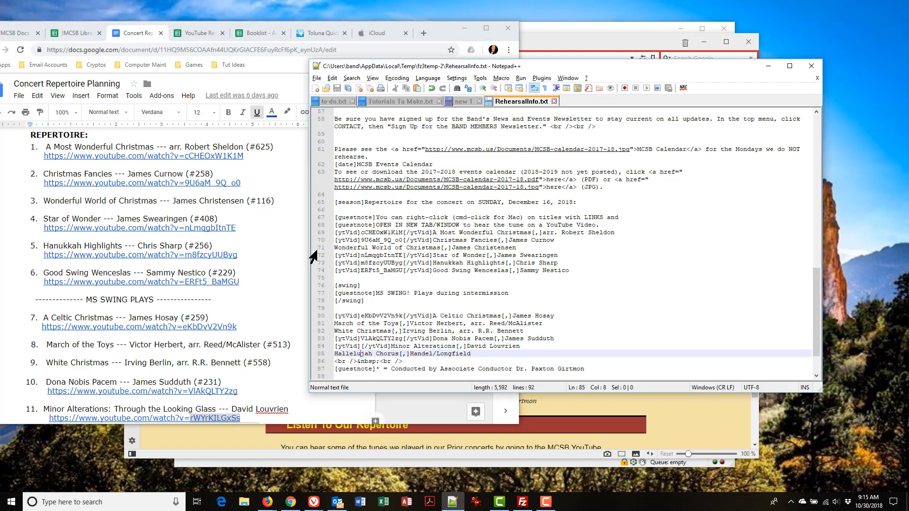
key(alt+Tab)
key(Down)
key(Down)
key(alt+Tab)
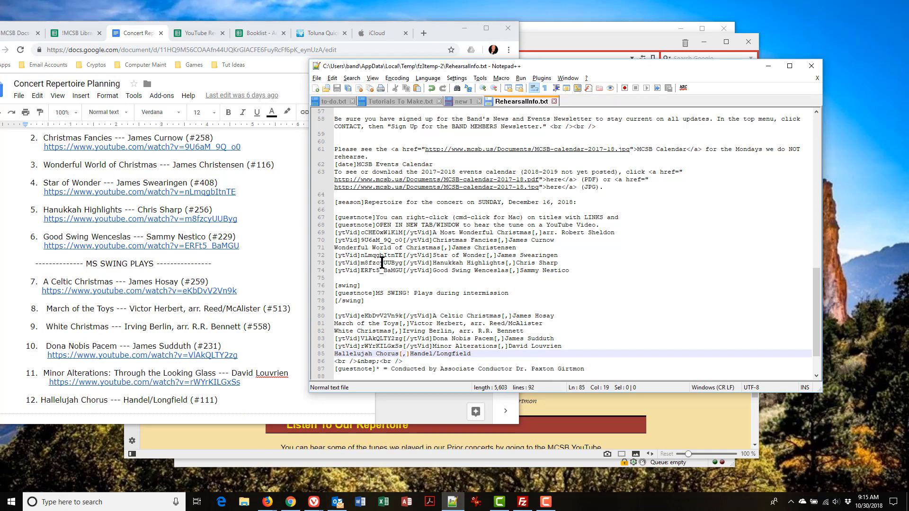
key(ctrl+s)
click(522, 503)
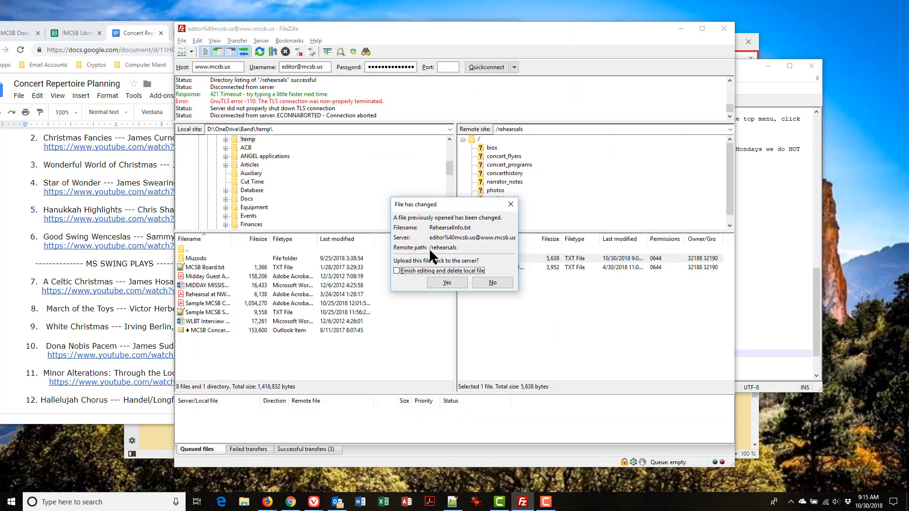
Step: Confirm uploading the changed RehearsalInfo.txt to /rehearsals, then bring the rehearsal page forward
click(447, 282)
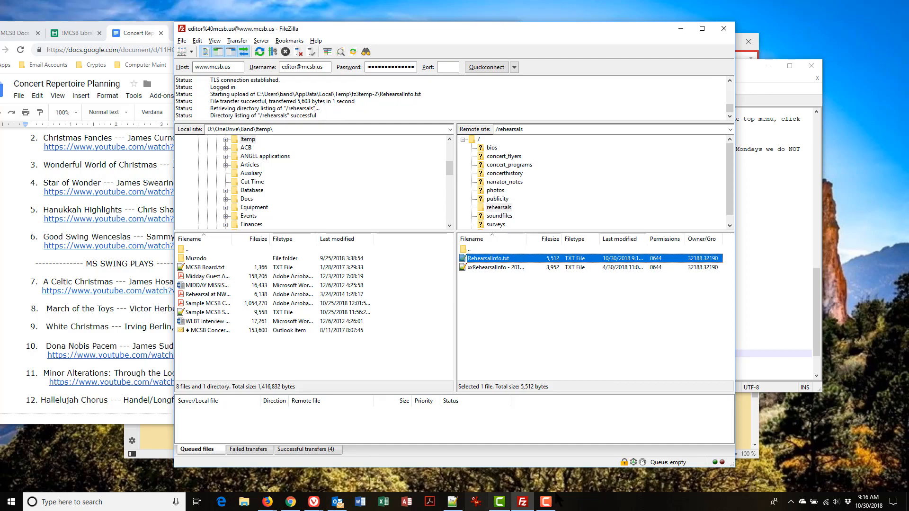
click(740, 428)
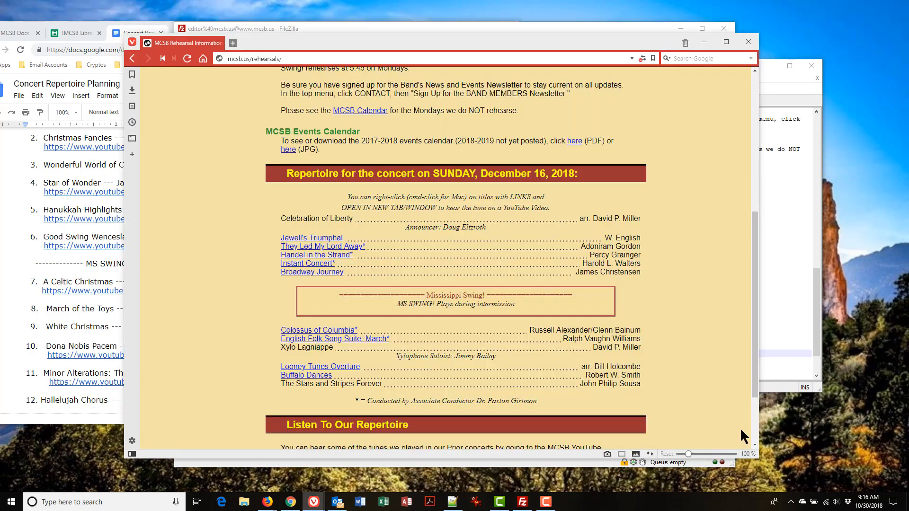
Step: Reload mcsb.us/rehearsals to show the twelve December 16 pieces with linked titles
scroll(741, 421, down, 1)
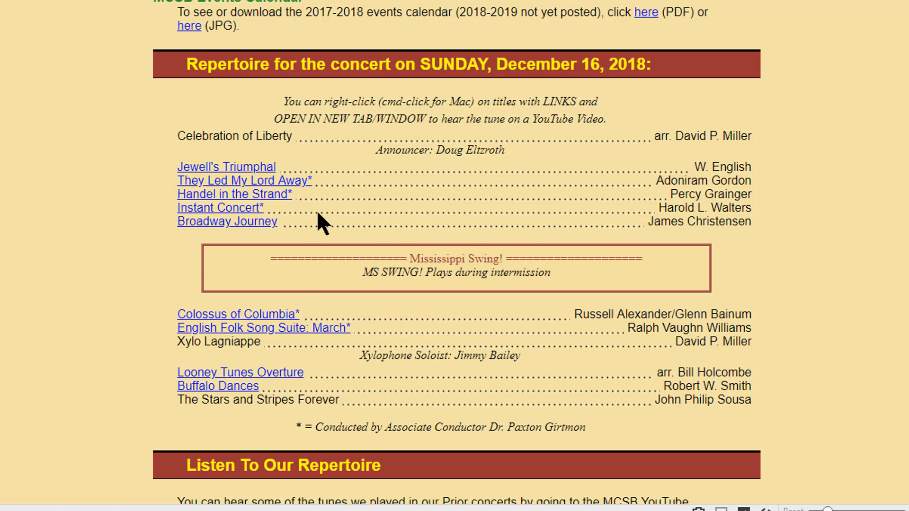
key(F5)
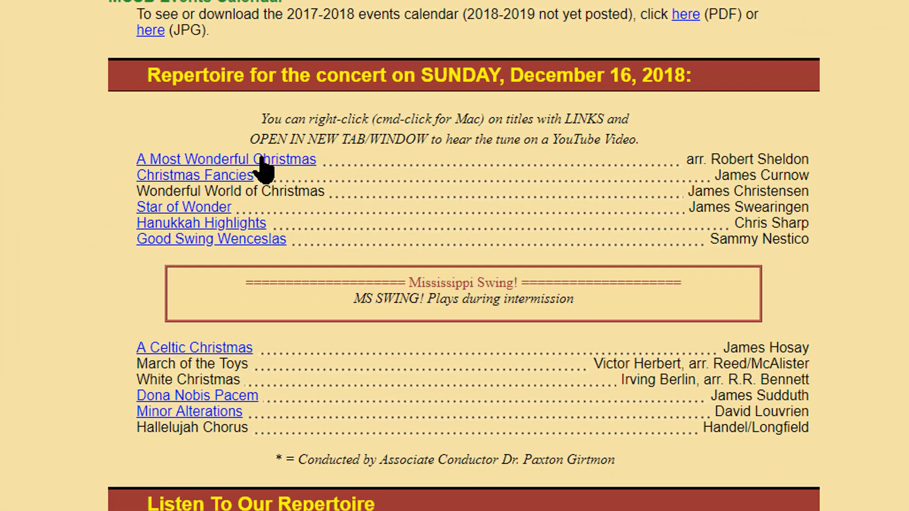
right_click(262, 160)
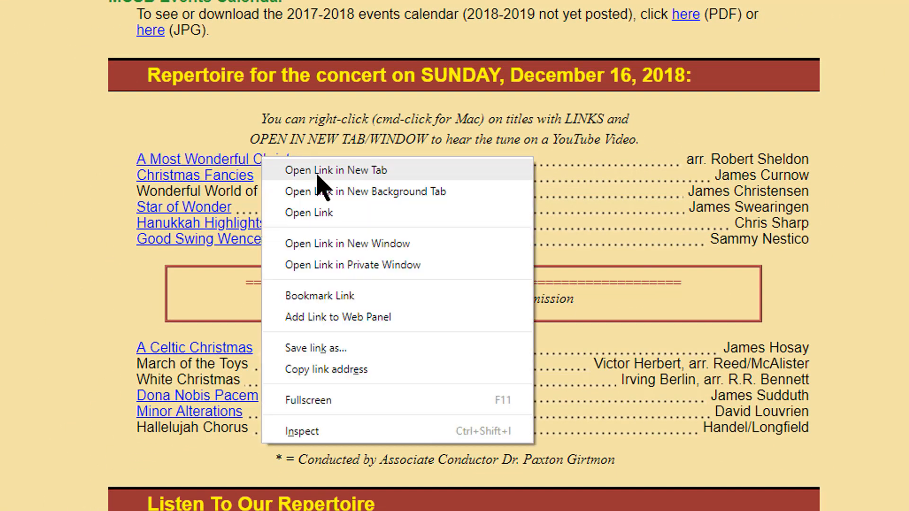
click(324, 171)
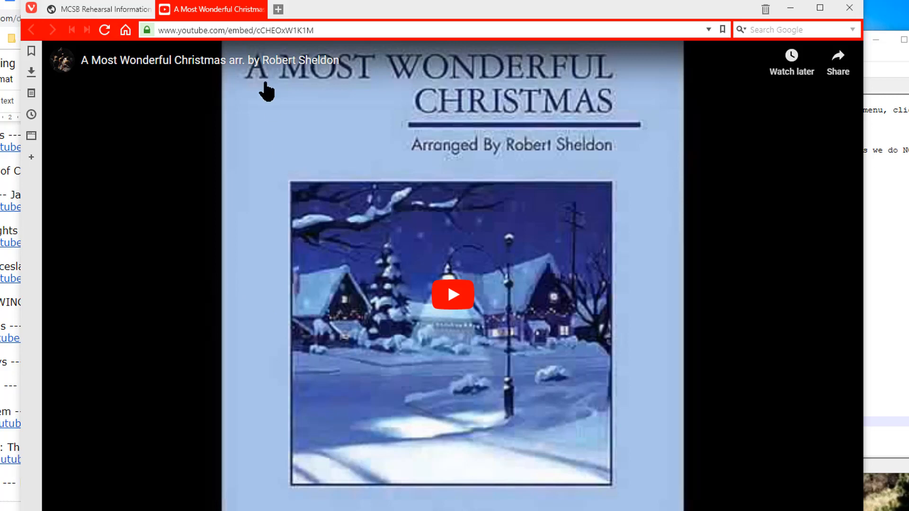
click(257, 9)
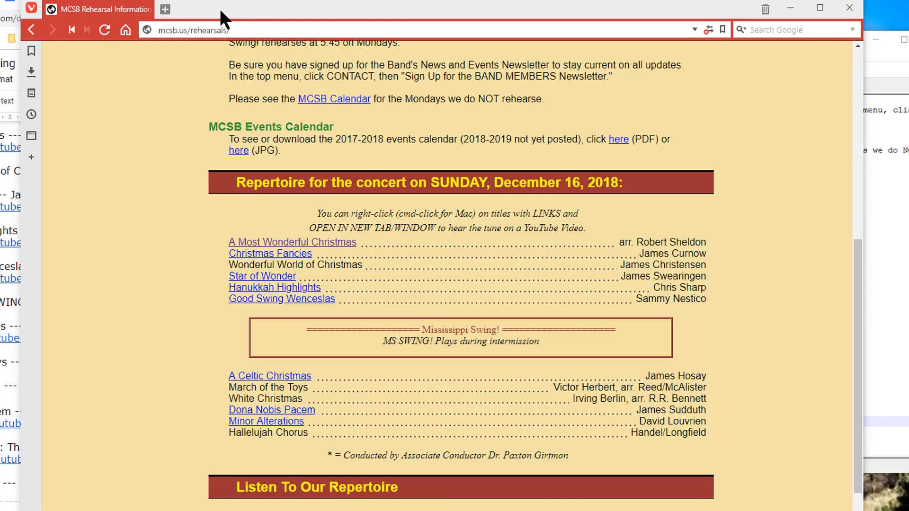
right_click(277, 260)
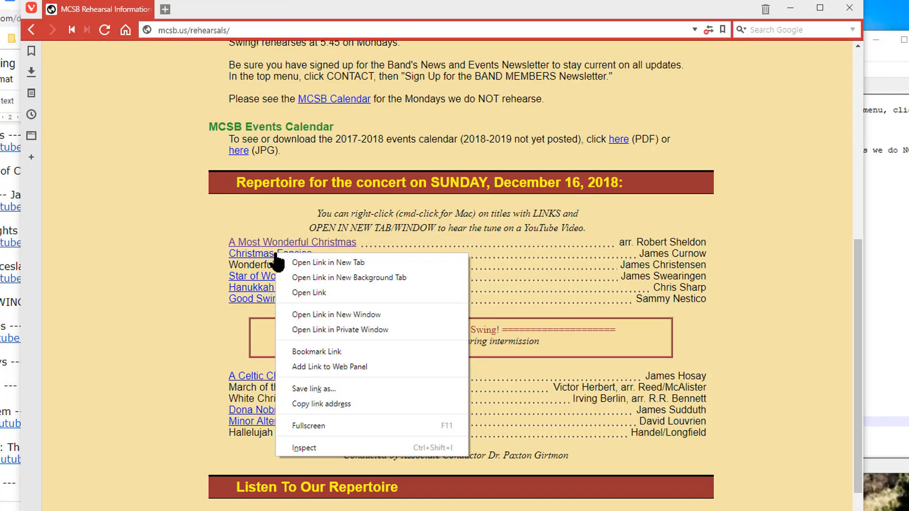
click(333, 262)
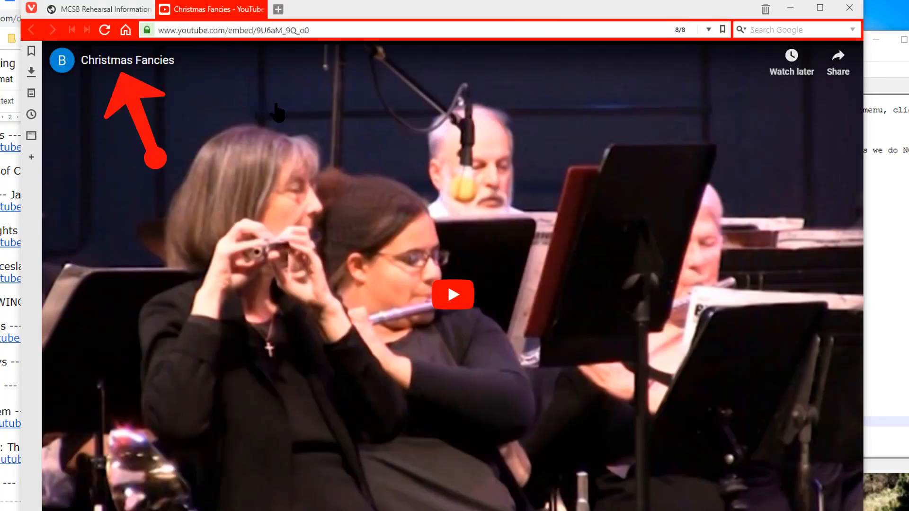
click(258, 10)
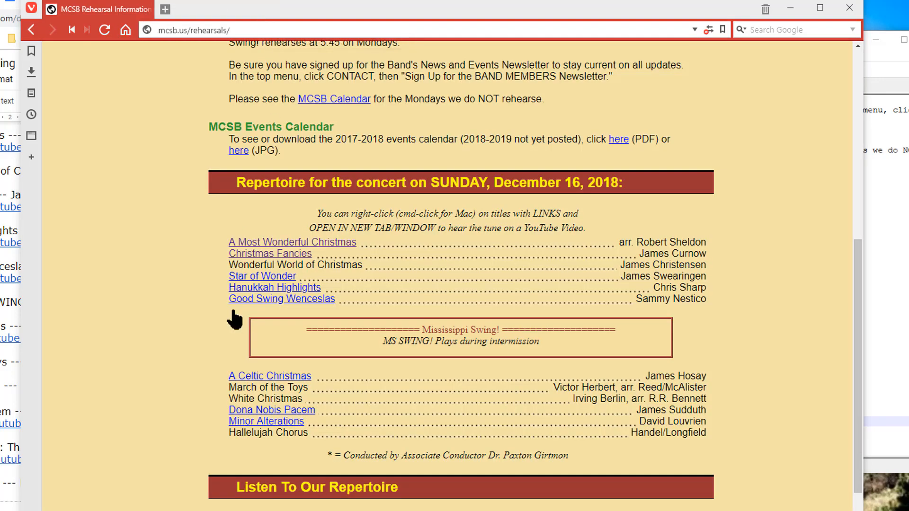
right_click(267, 282)
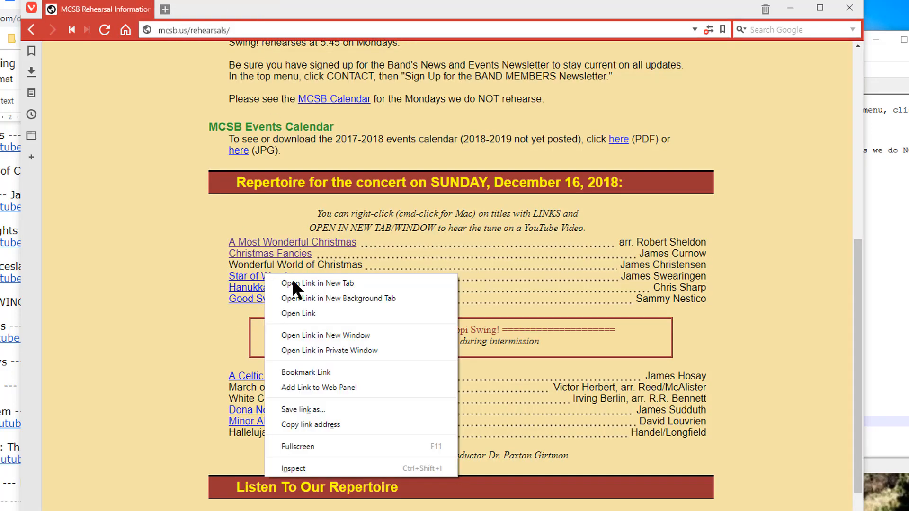
click(321, 280)
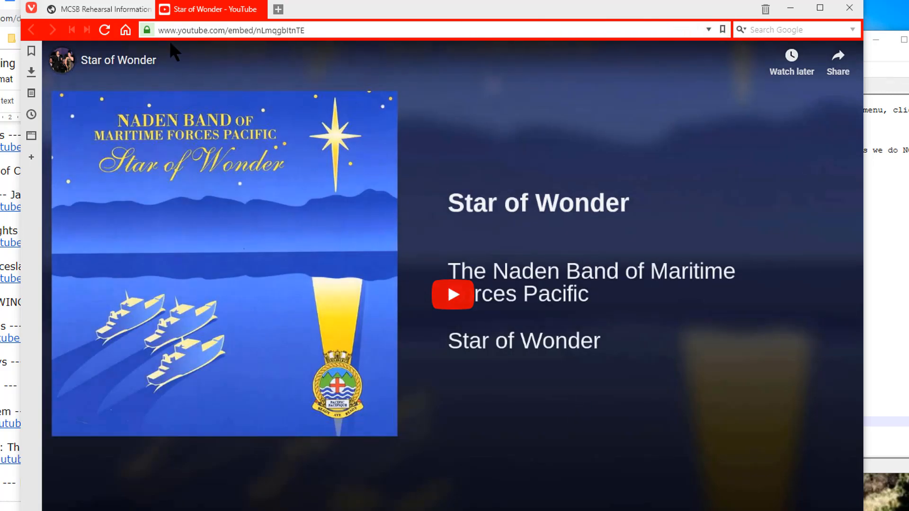
click(260, 9)
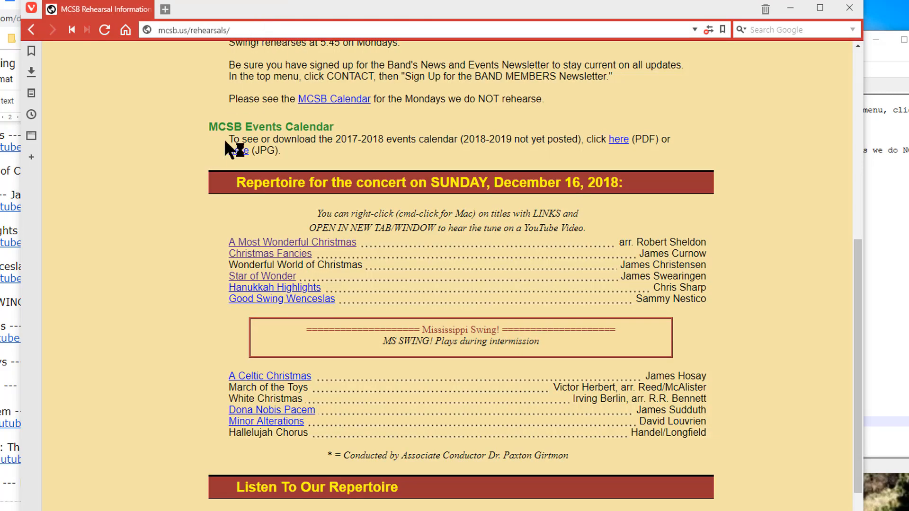
right_click(265, 288)
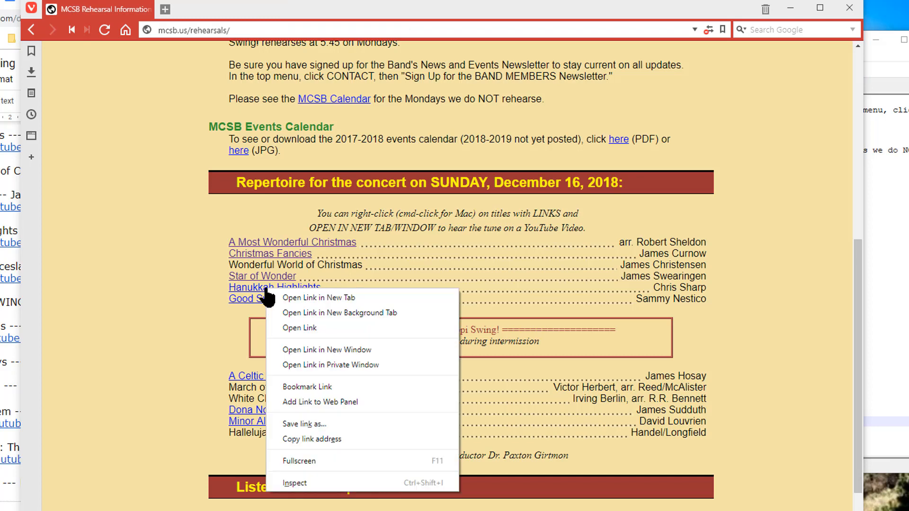
click(322, 299)
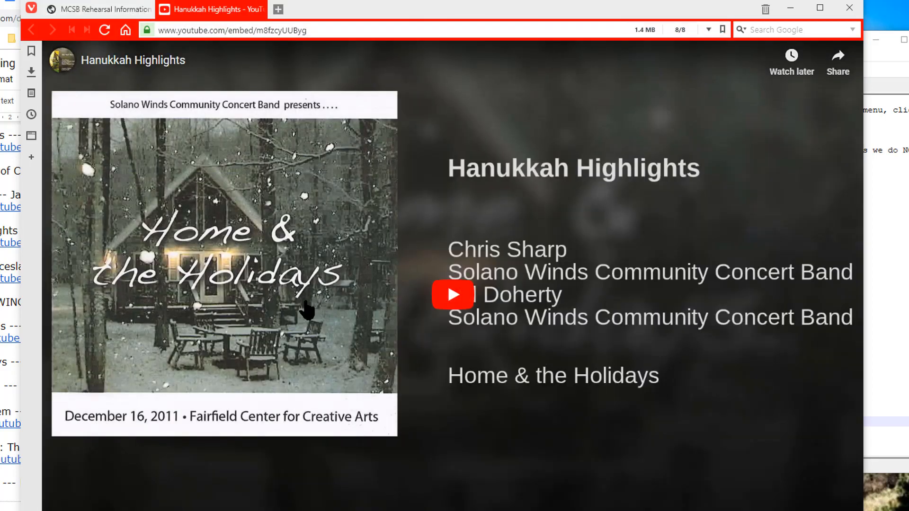
click(260, 9)
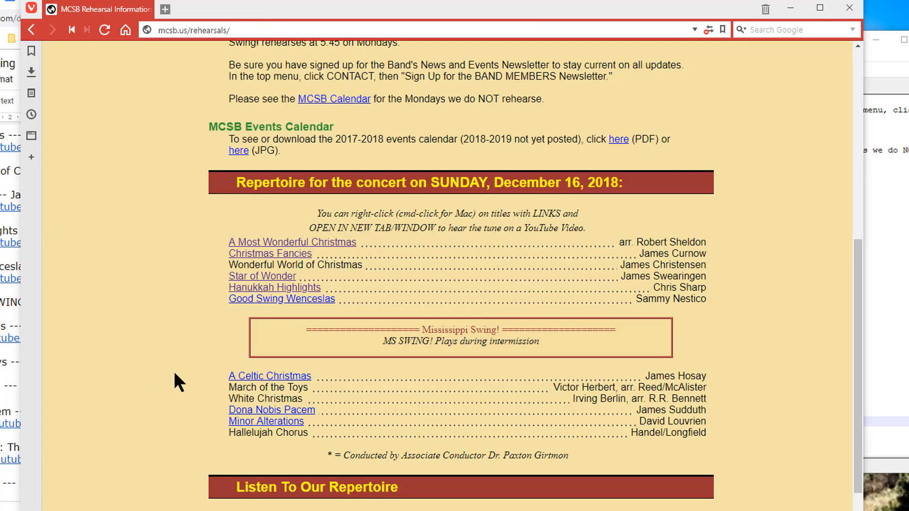
right_click(273, 298)
click(330, 308)
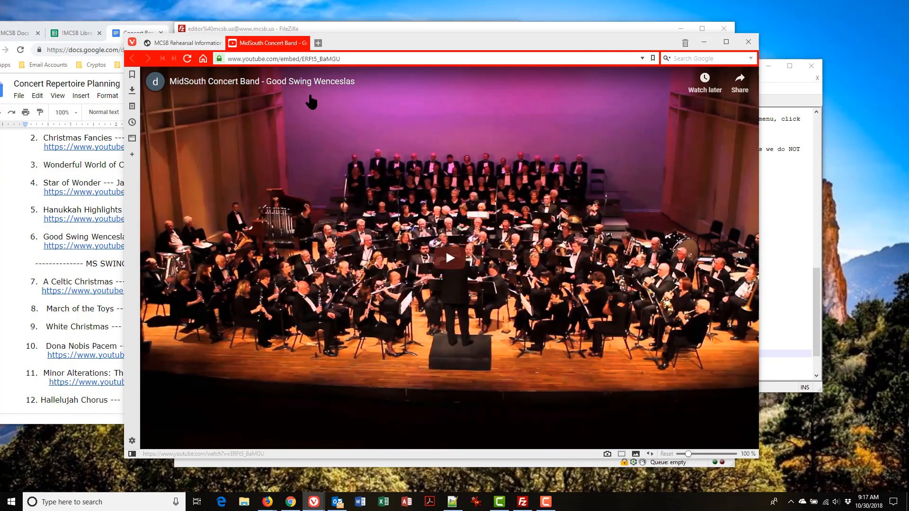
click(261, 9)
right_click(274, 376)
click(356, 326)
click(303, 43)
right_click(327, 346)
click(364, 197)
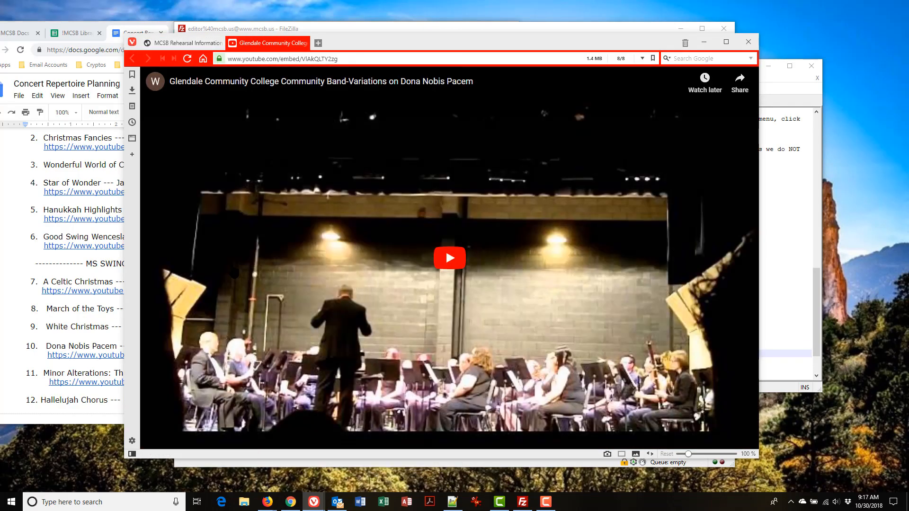
click(303, 43)
right_click(308, 354)
click(346, 205)
click(303, 43)
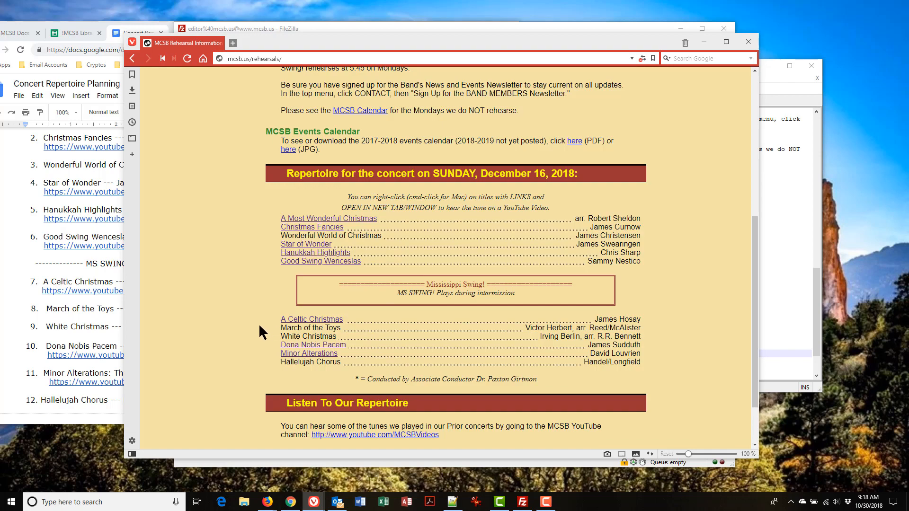
Step: Save and close RehearsalInfo.txt in Notepad++, then minimize the editor
key(alt+Tab)
key(alt+Tab)
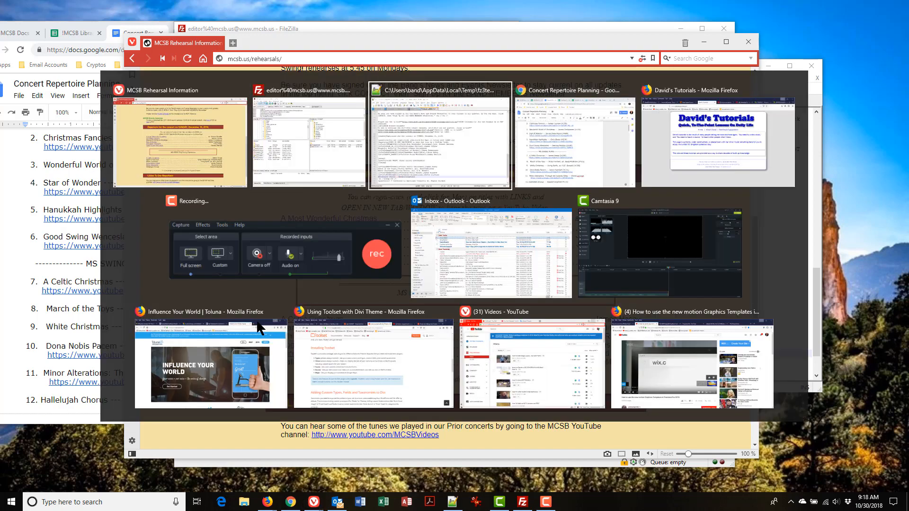
click(385, 280)
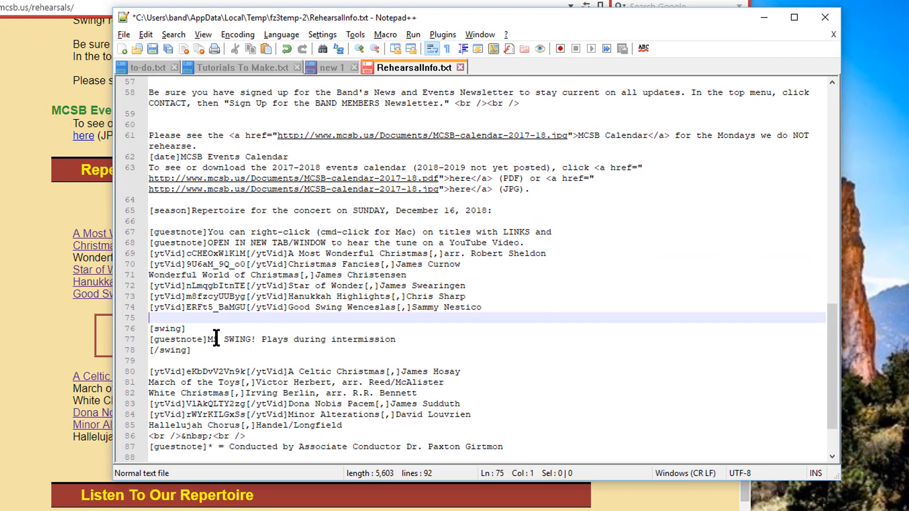
key(ctrl+s)
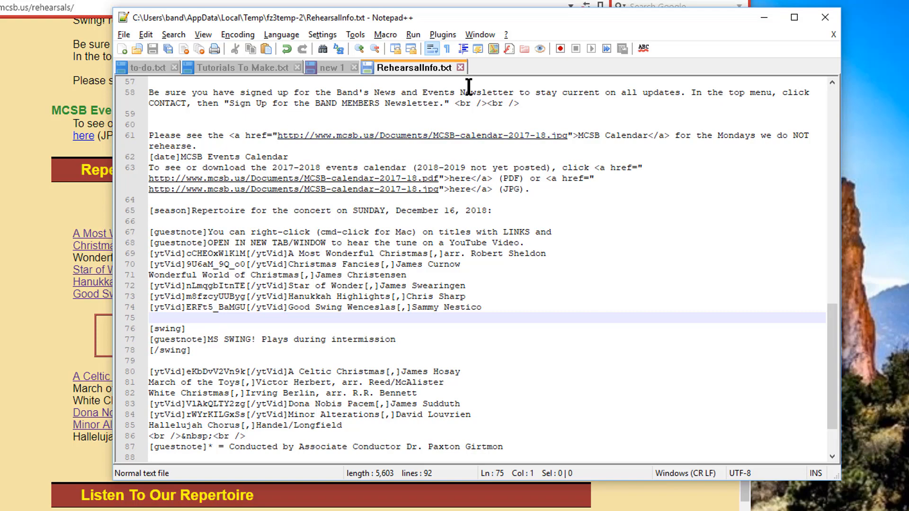
click(460, 68)
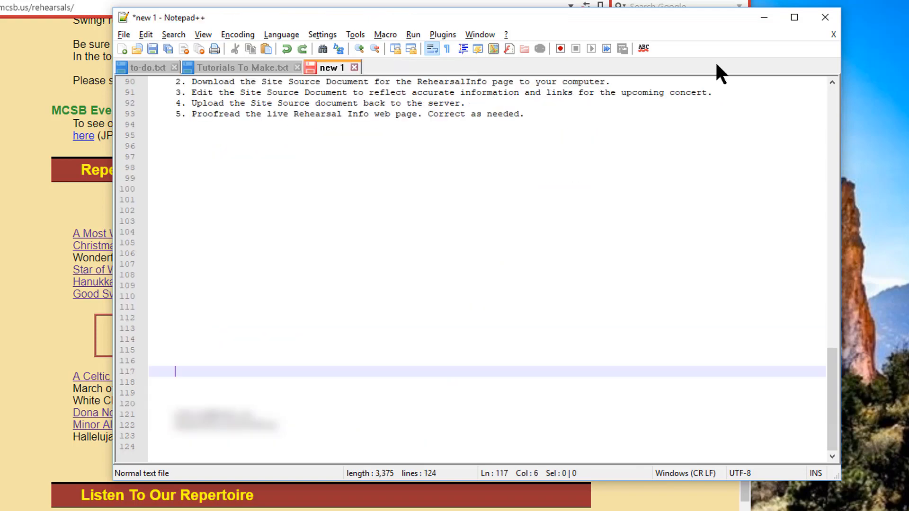
click(764, 17)
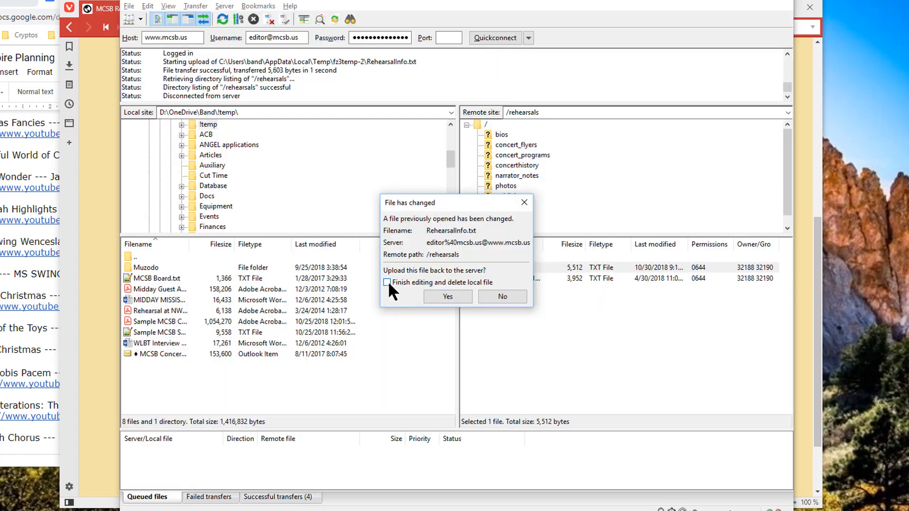
Step: Upload RehearsalInfo.txt to /rehearsals with 'Finish editing and delete local file' ticked
click(388, 282)
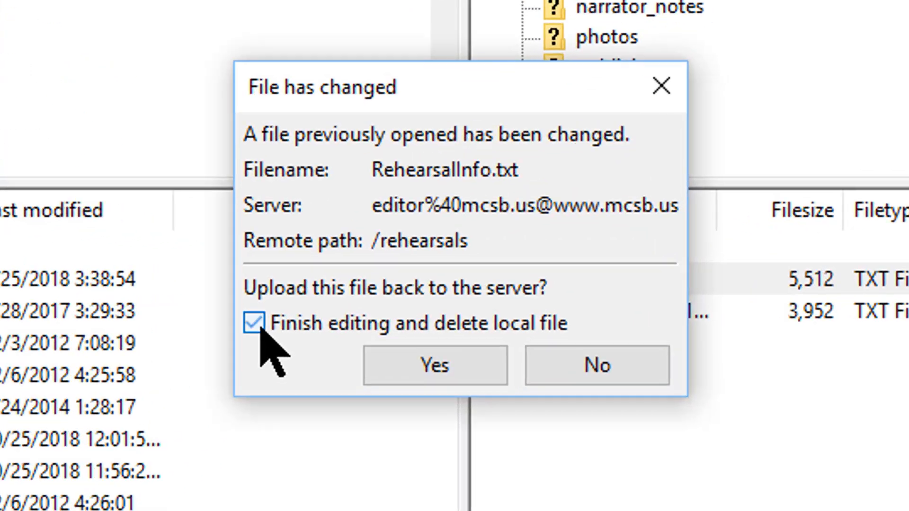
click(421, 380)
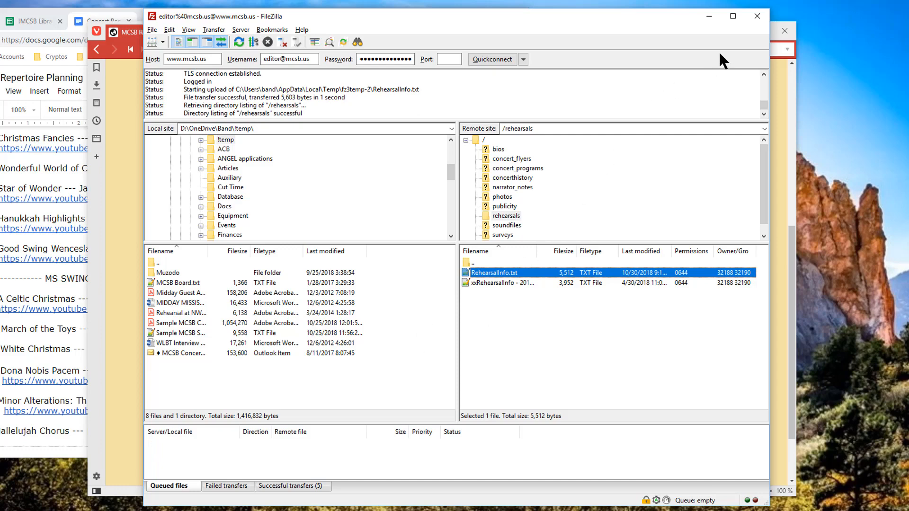
Step: Close FileZilla, reload the rehearsals page, and proofread the December 16, 2018 repertoire
click(751, 17)
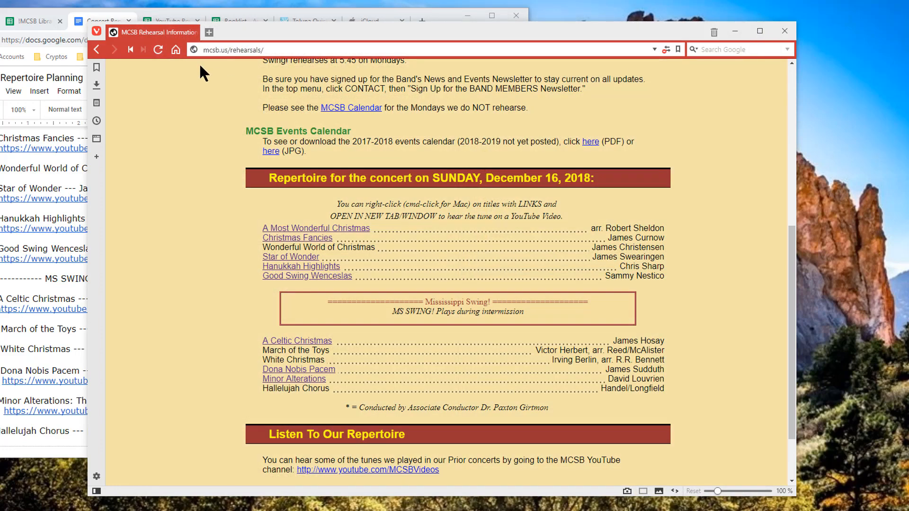
click(158, 51)
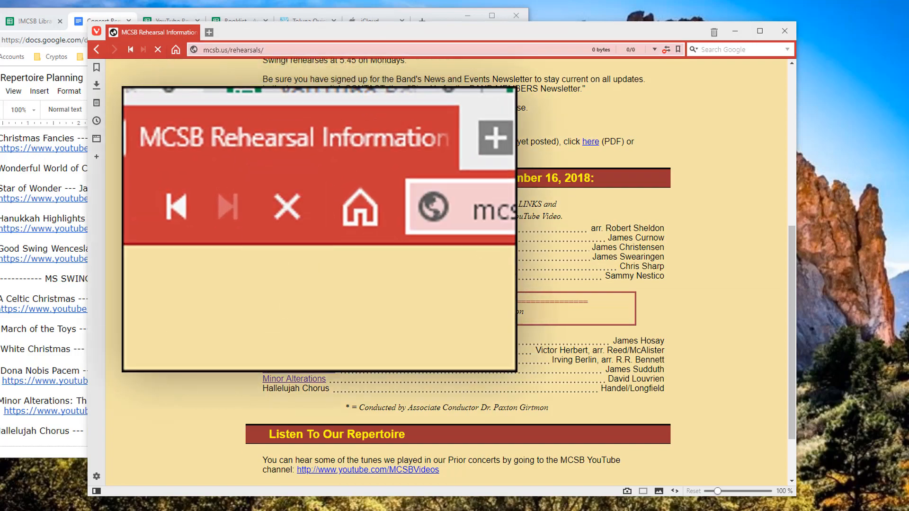
scroll(488, 261, up, 5)
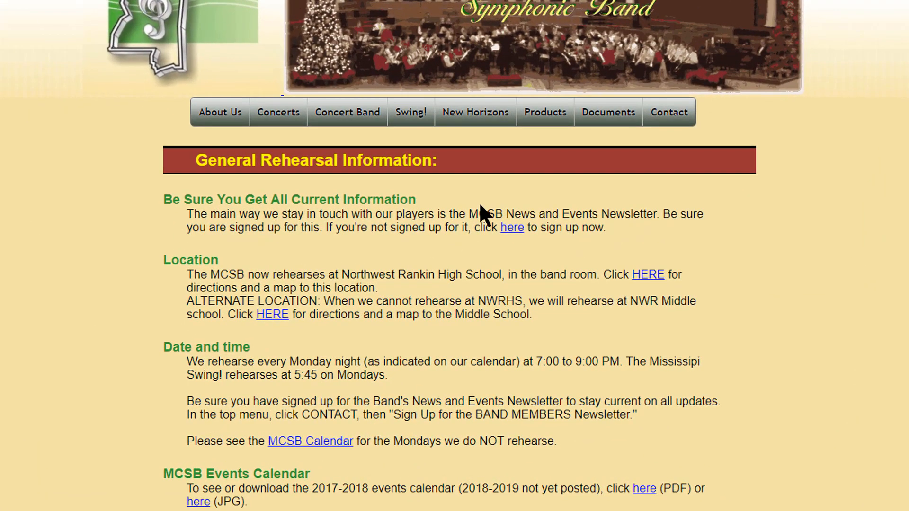
scroll(479, 203, down, 8)
scroll(479, 203, down, 2)
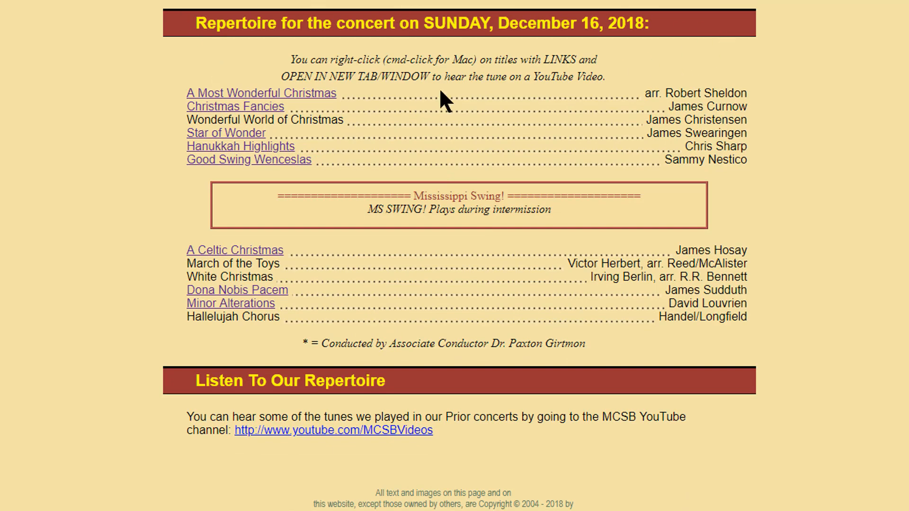
scroll(92, 117, up, 4)
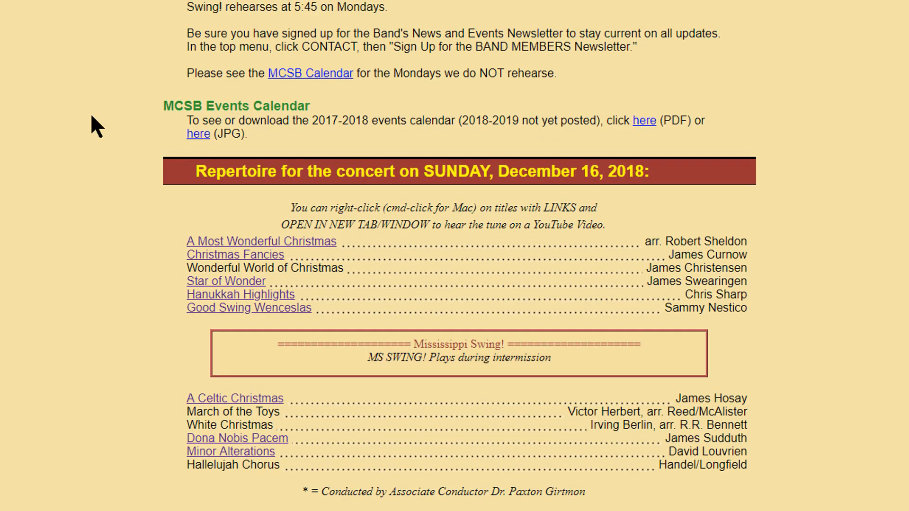
scroll(91, 117, up, 3)
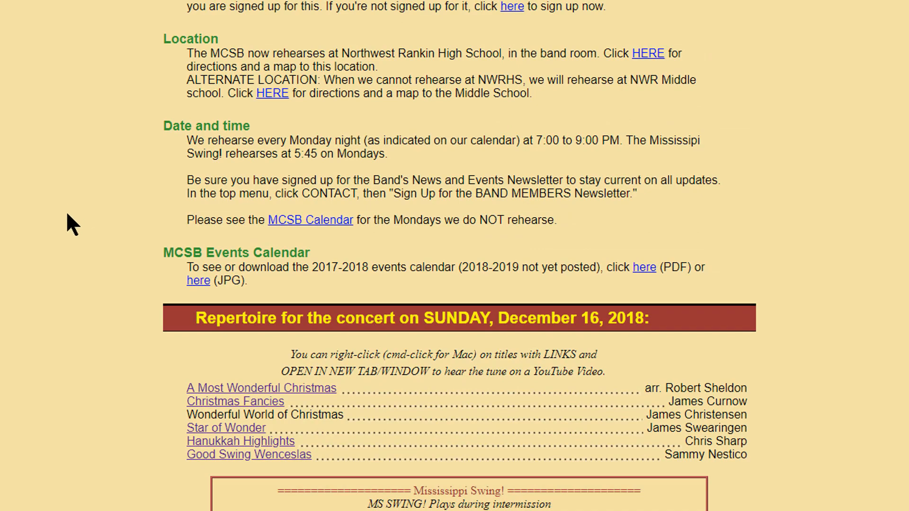
scroll(76, 227, up, 2)
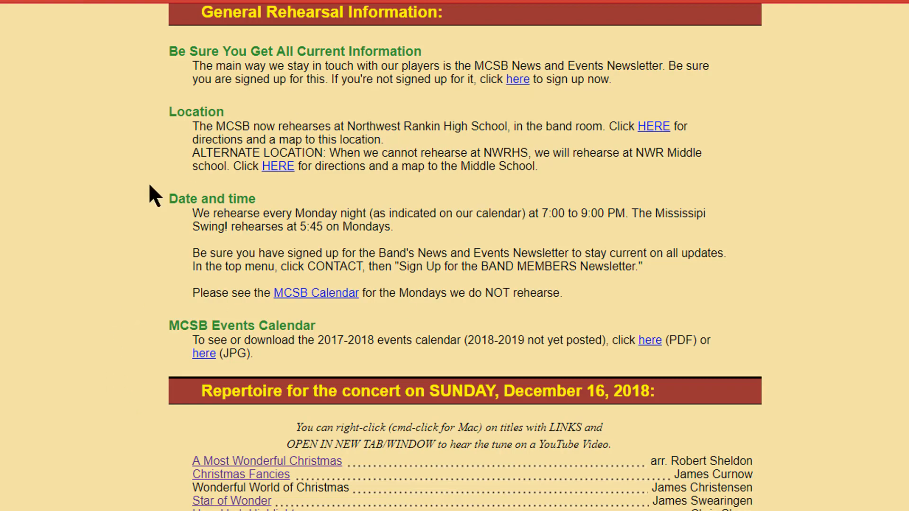
scroll(113, 201, down, 10)
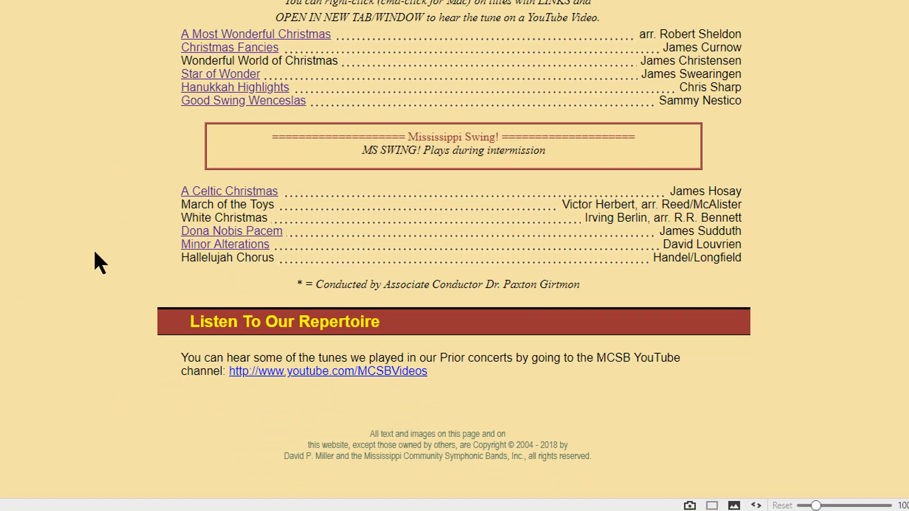
scroll(95, 261, up, 8)
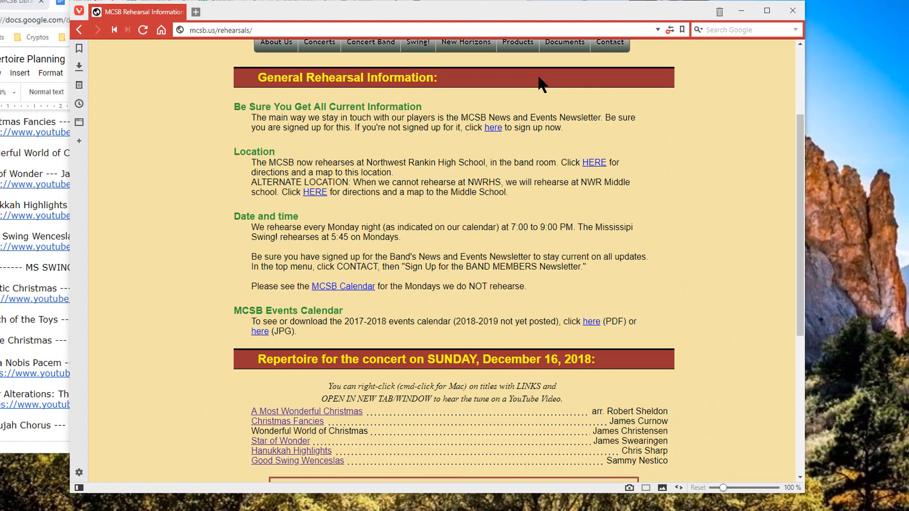
scroll(542, 54, down, 5)
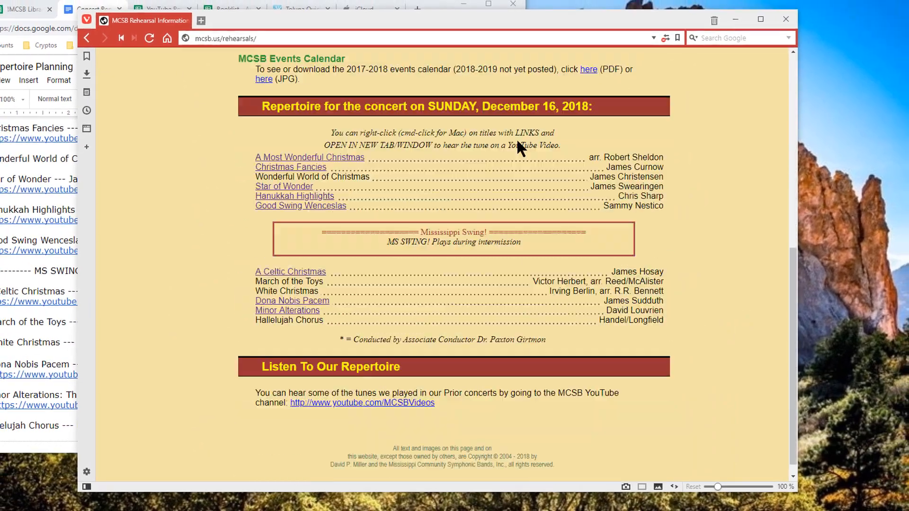
scroll(247, 266, up, 3)
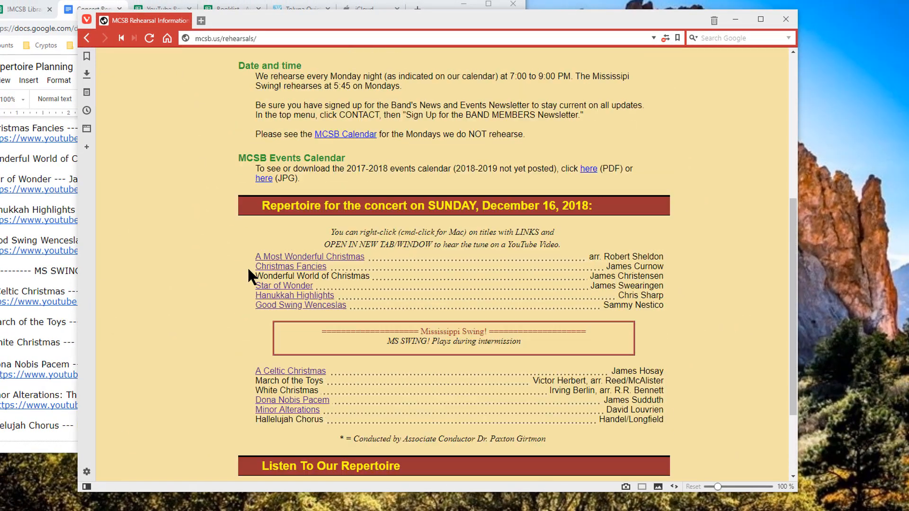
scroll(248, 269, up, 3)
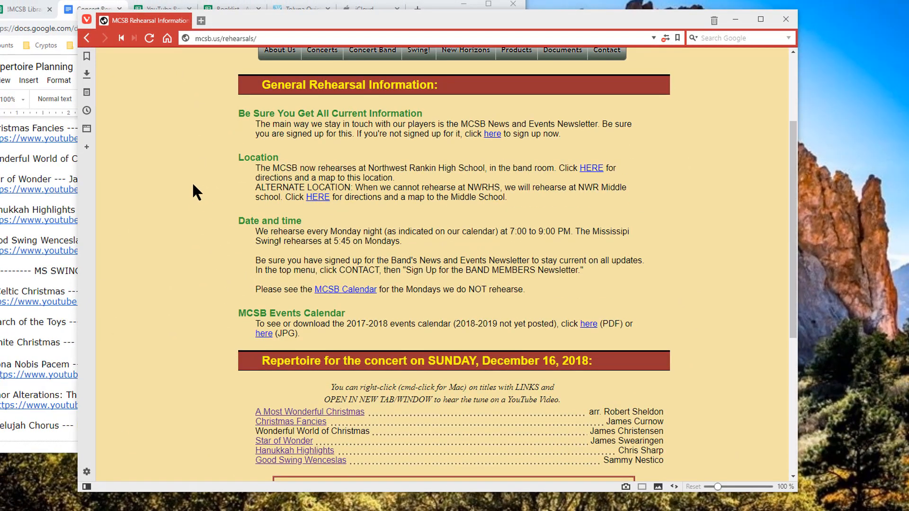